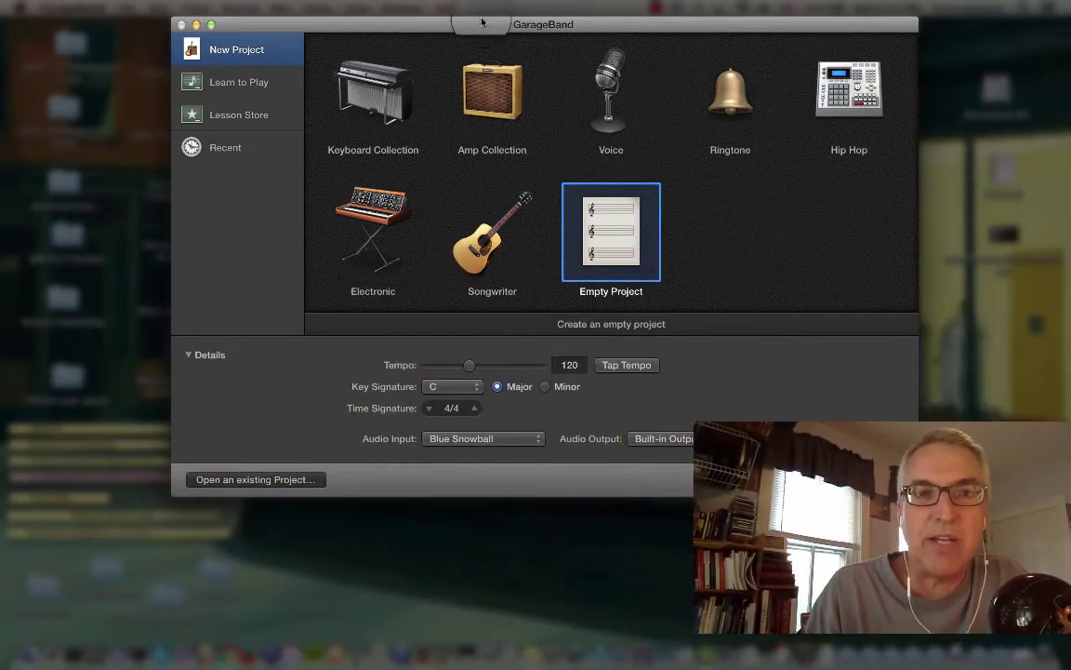
Step: Create an empty project with one microphone audio track using Input 1 + 2
double_click(610, 235)
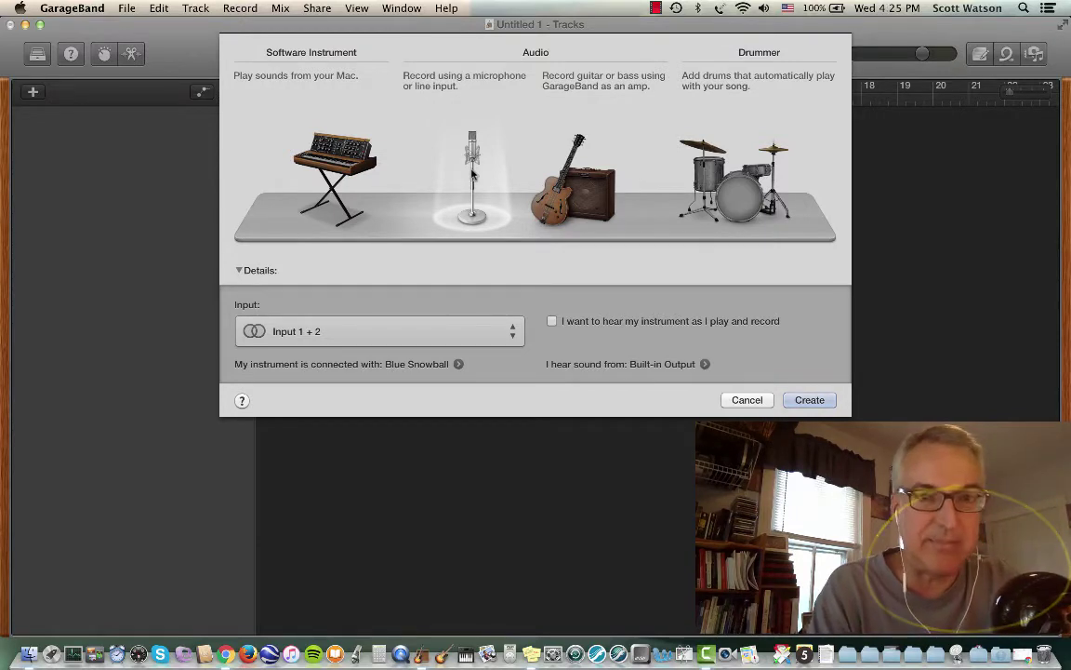
click(809, 400)
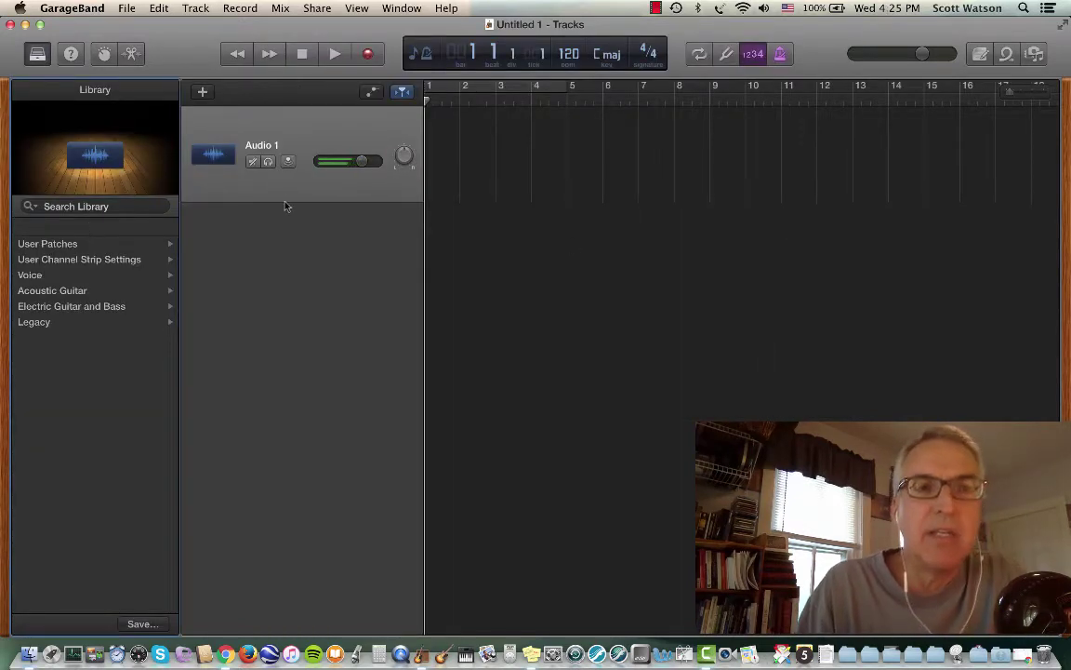
Step: Display the audio track's controls with its recording settings, and turn off the count-in and metronome
click(105, 54)
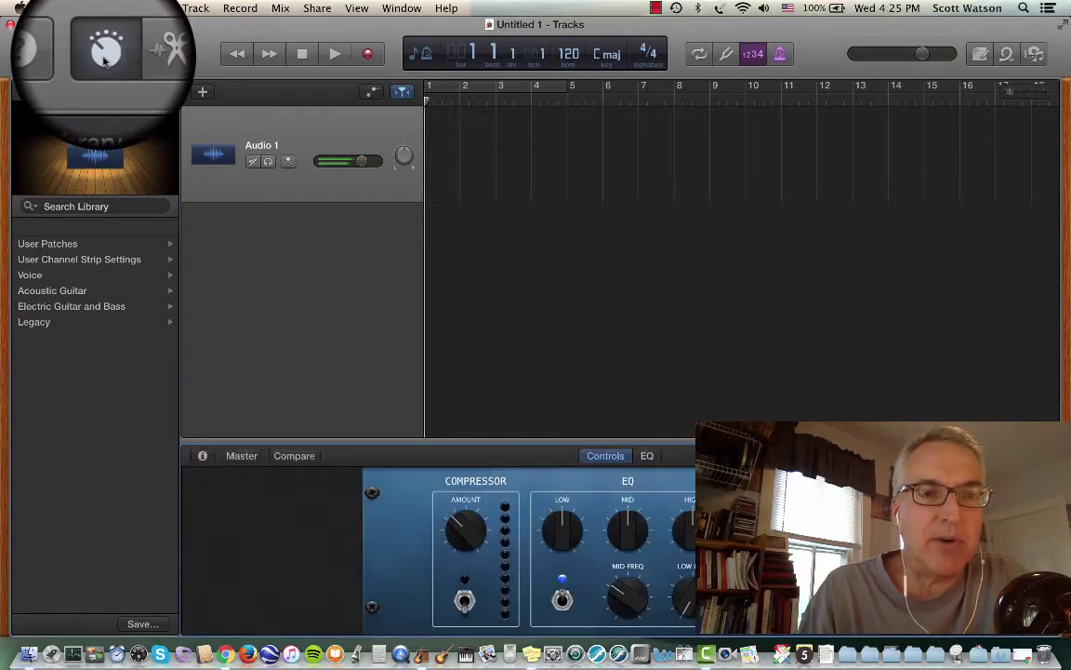
click(202, 454)
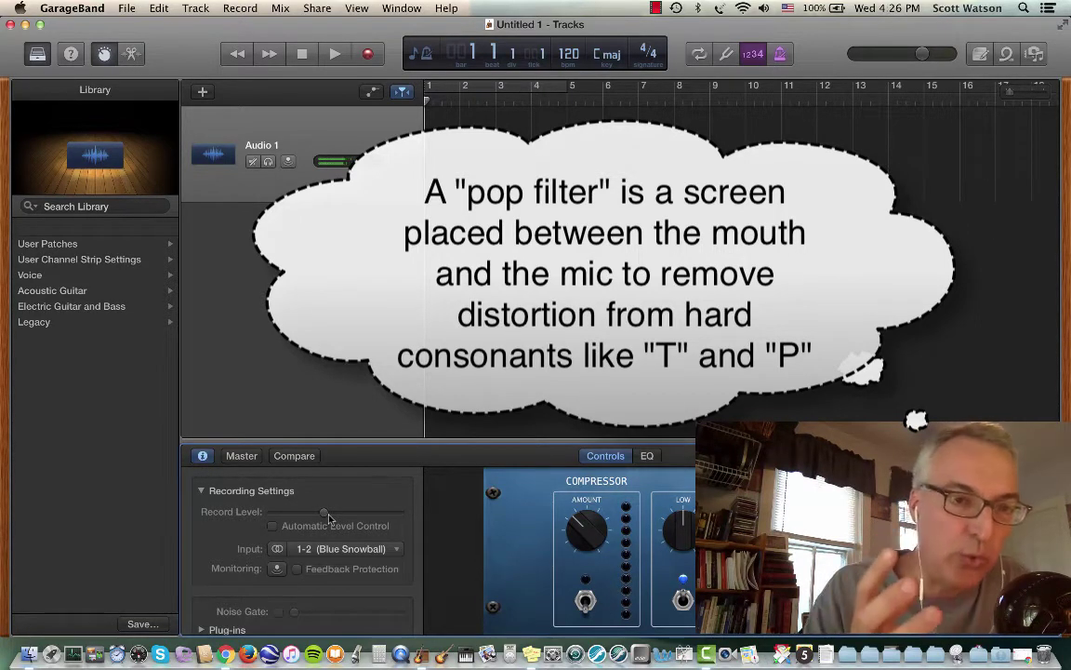
click(753, 53)
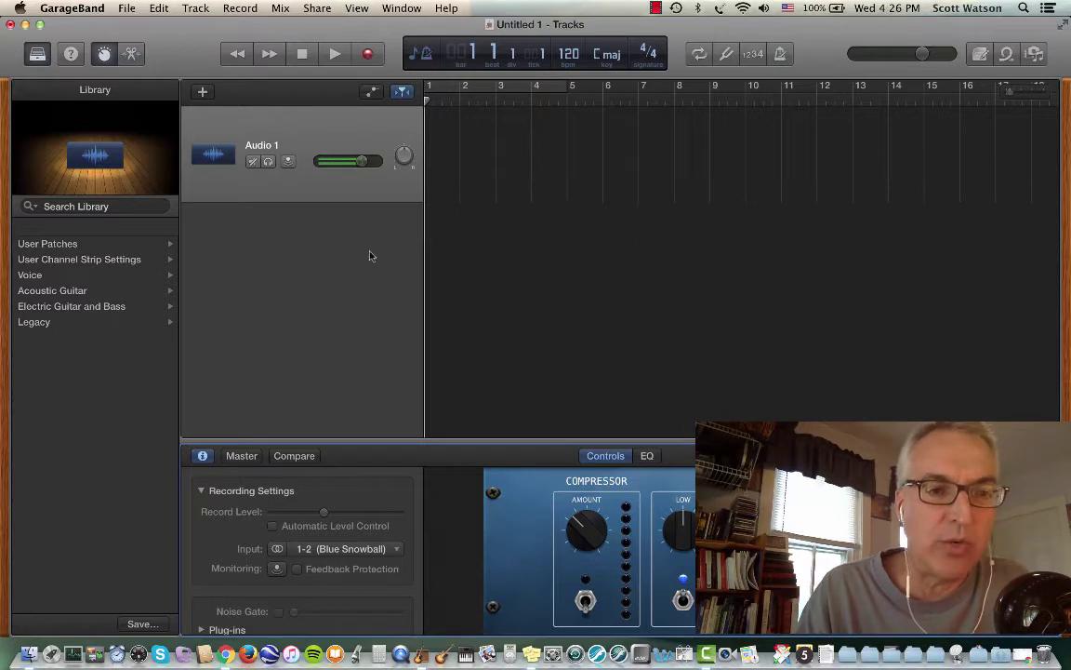
Step: Record a short test take on Audio 1, play it back, and discard it
click(370, 55)
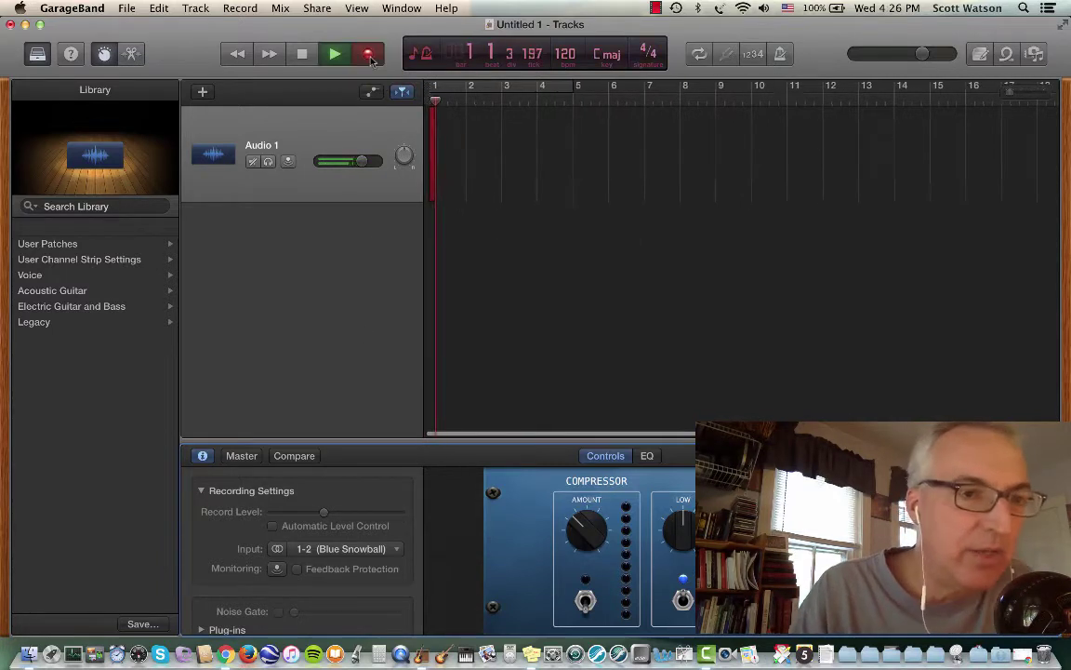
key(space)
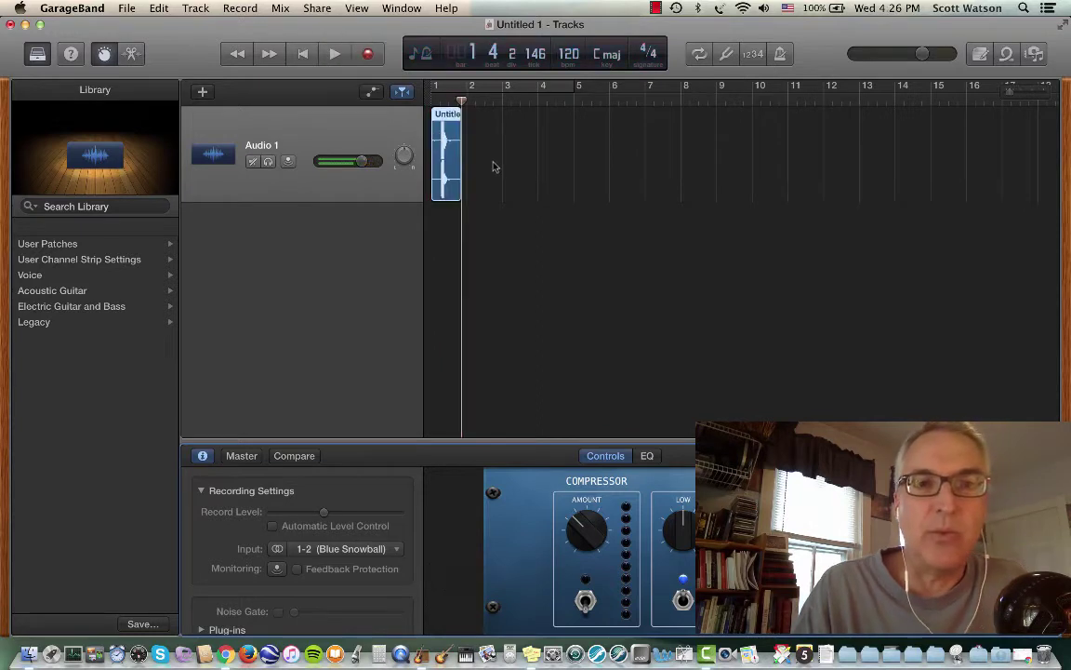
key(Return)
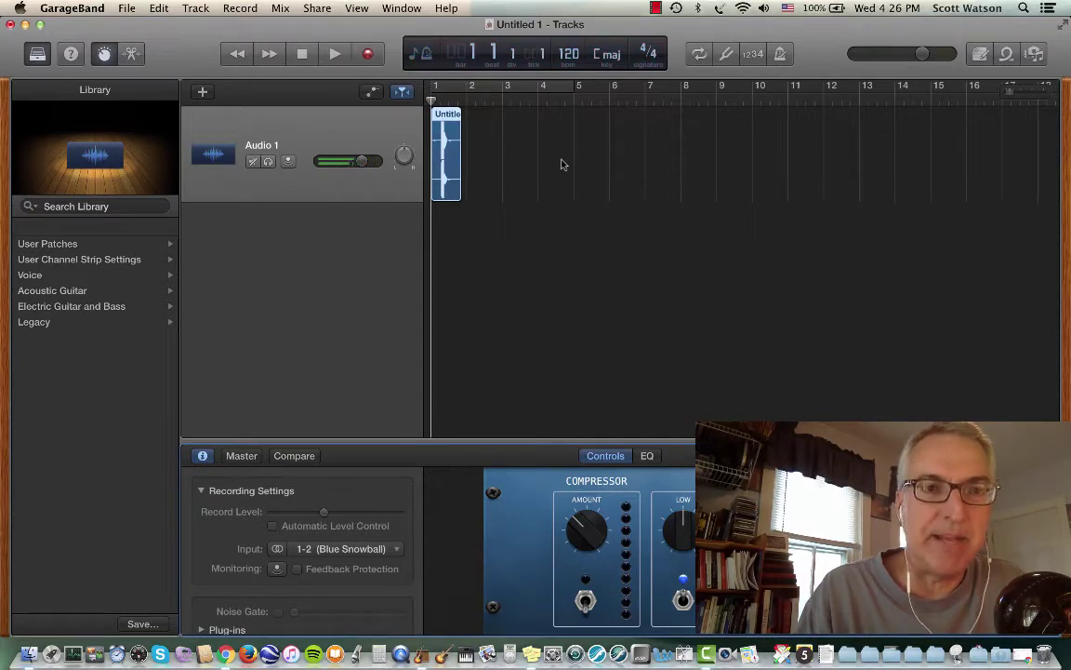
key(space)
key(space)
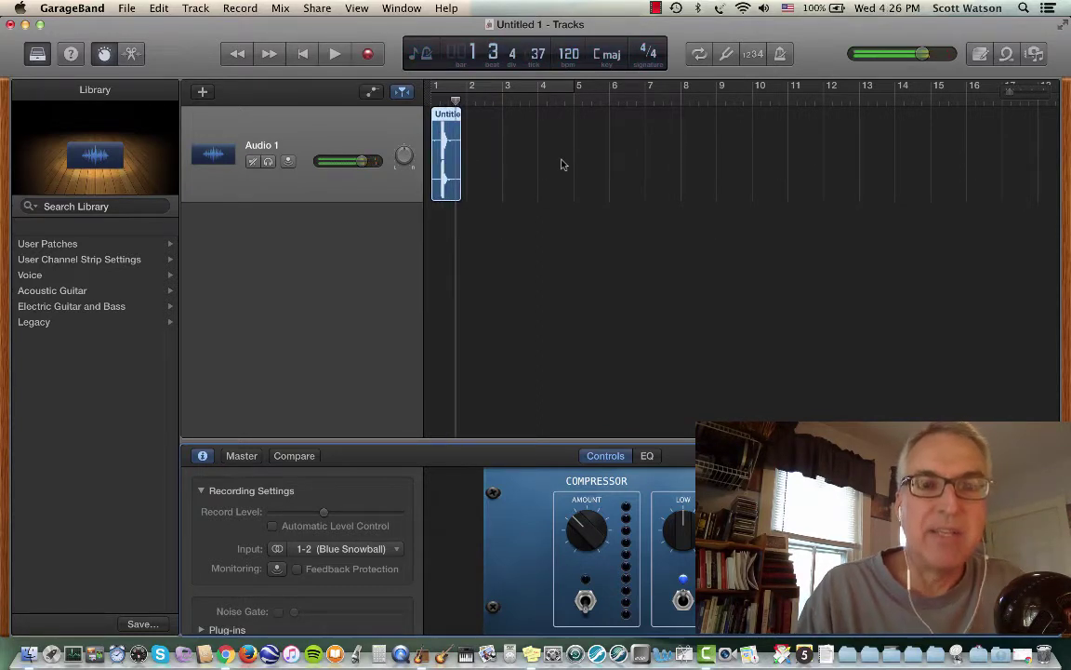
key(Delete)
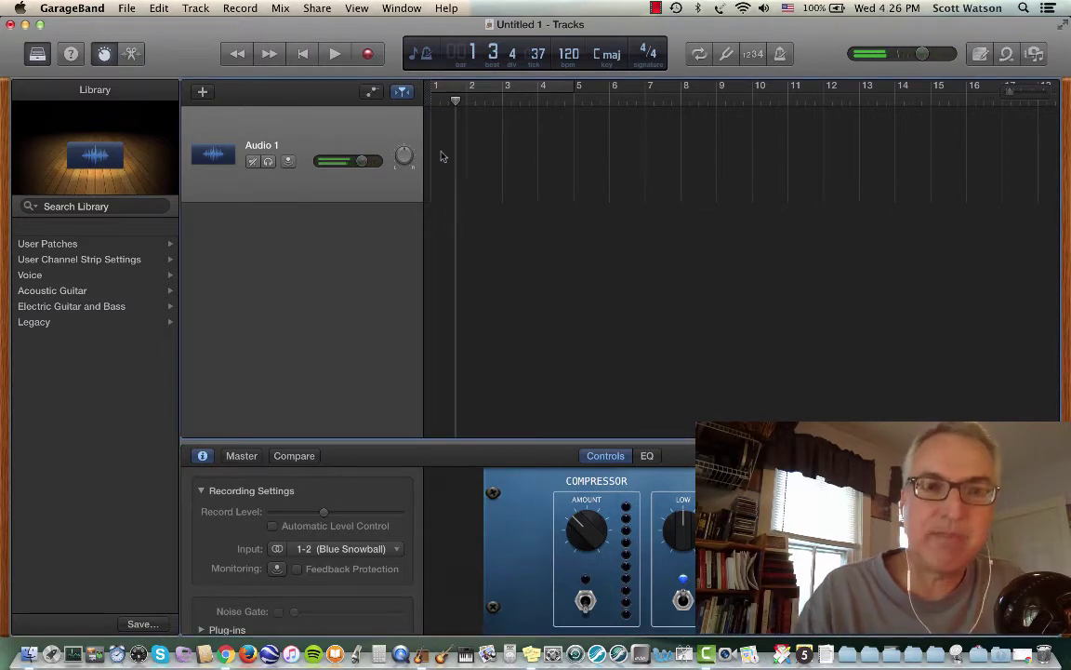
key(Return)
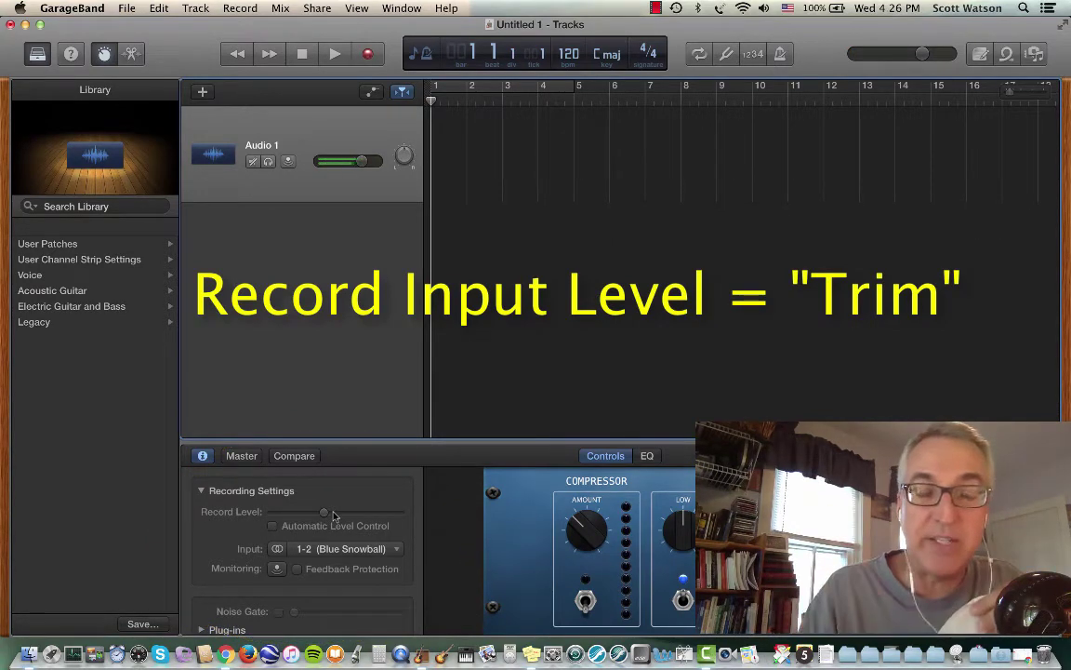
Step: Record a second test take on Audio 1 from the project start and play it back
key(r)
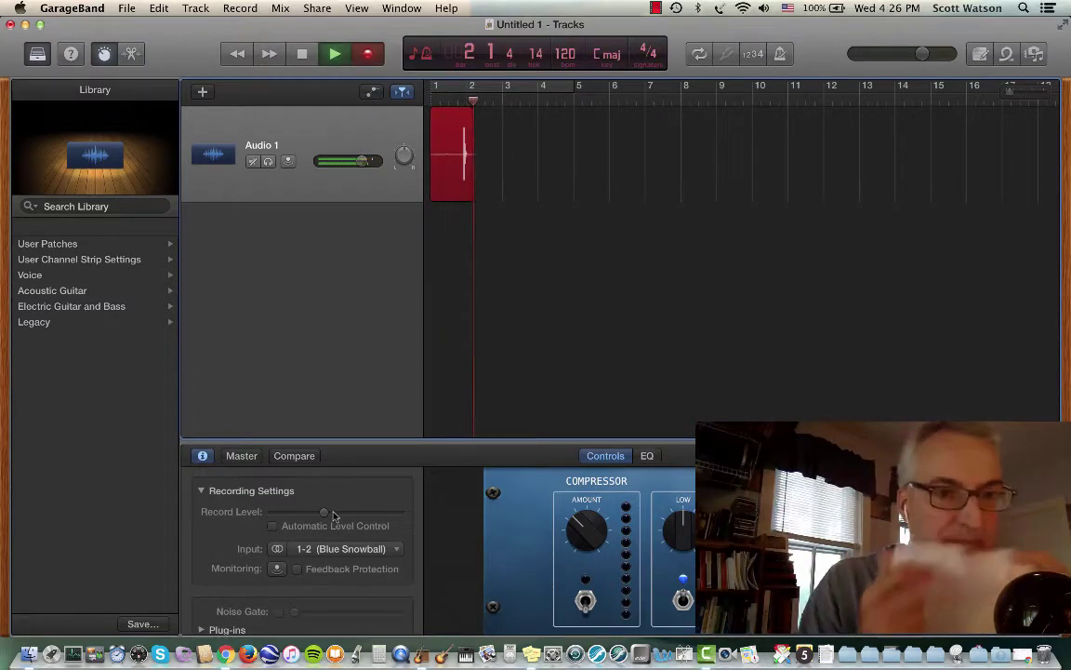
key(space)
key(Return)
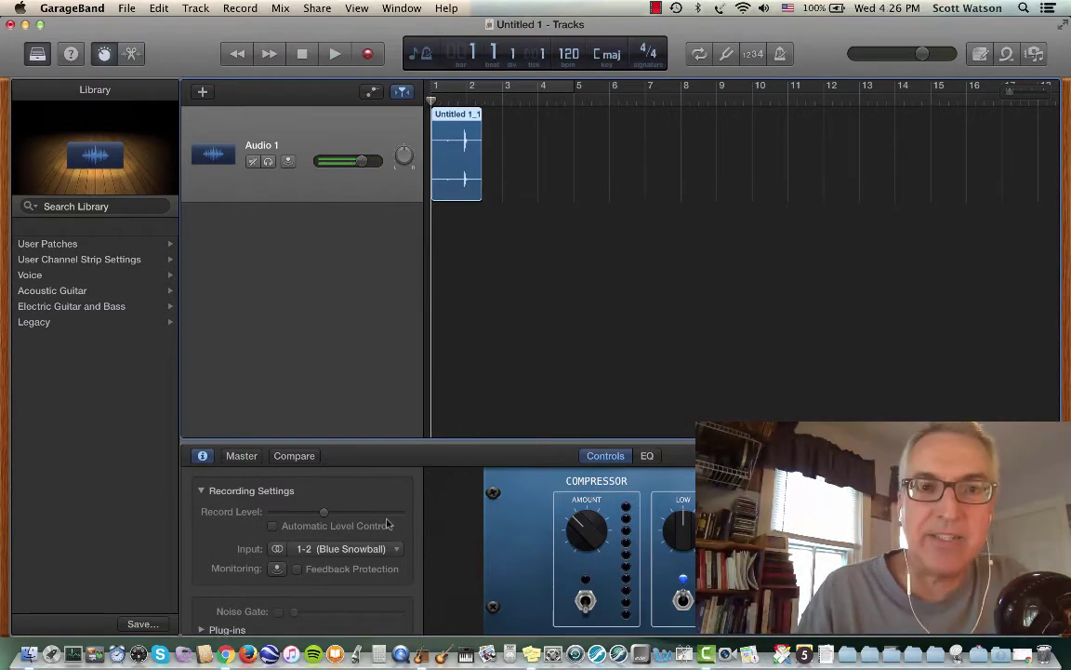
key(space)
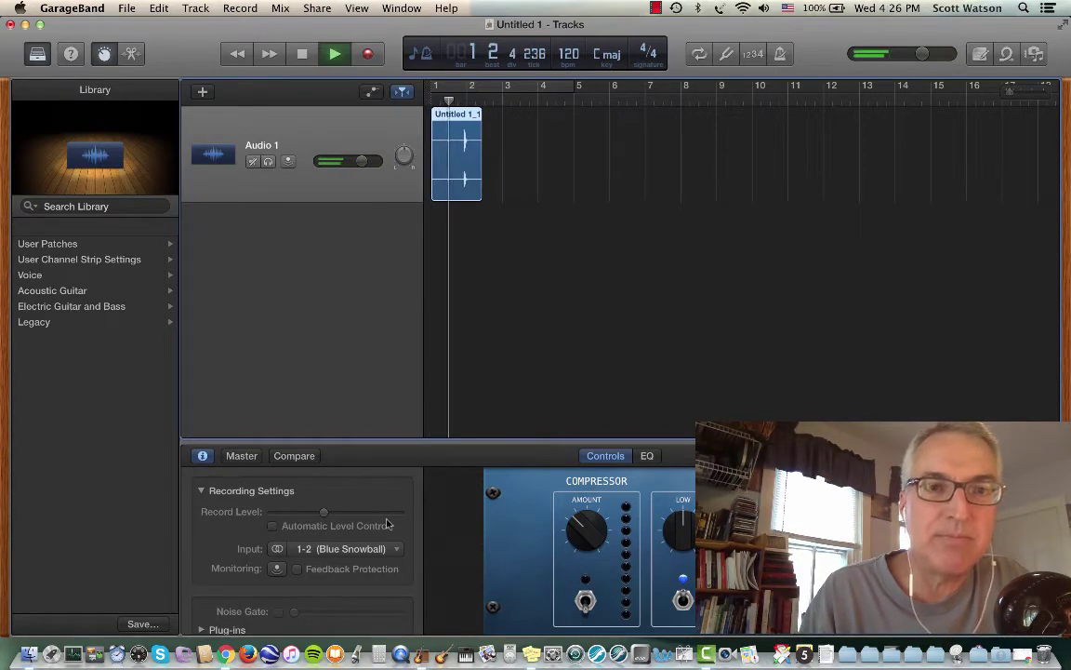
key(space)
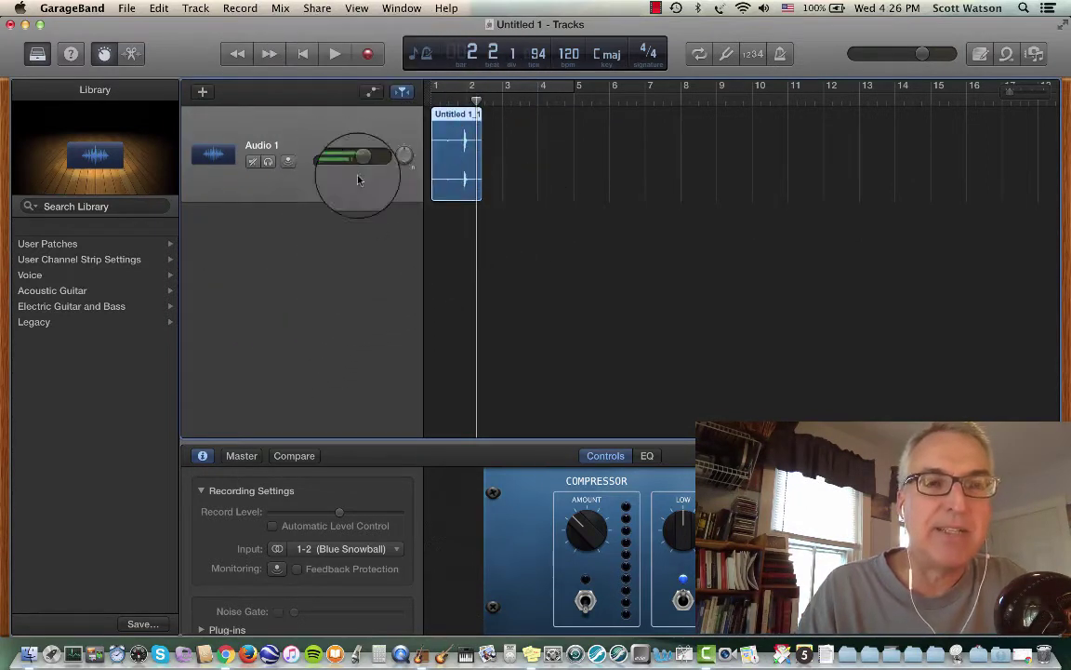
Step: Raise the record level slightly and replace the test take on Audio 1 with a new recording from bar 1
key(Delete)
key(Return)
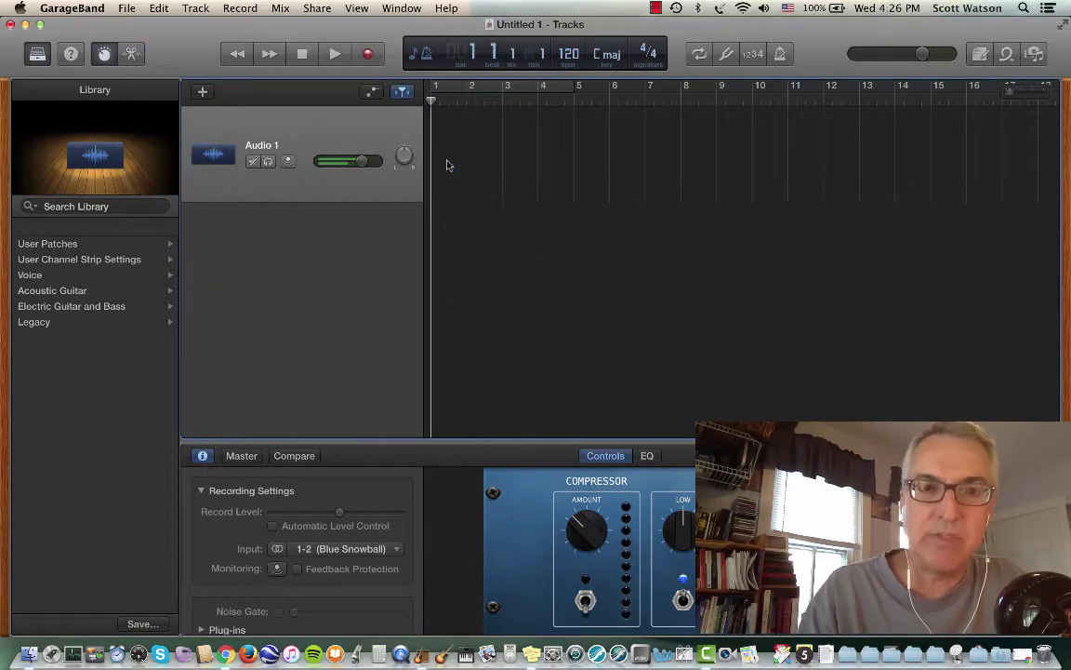
key(r)
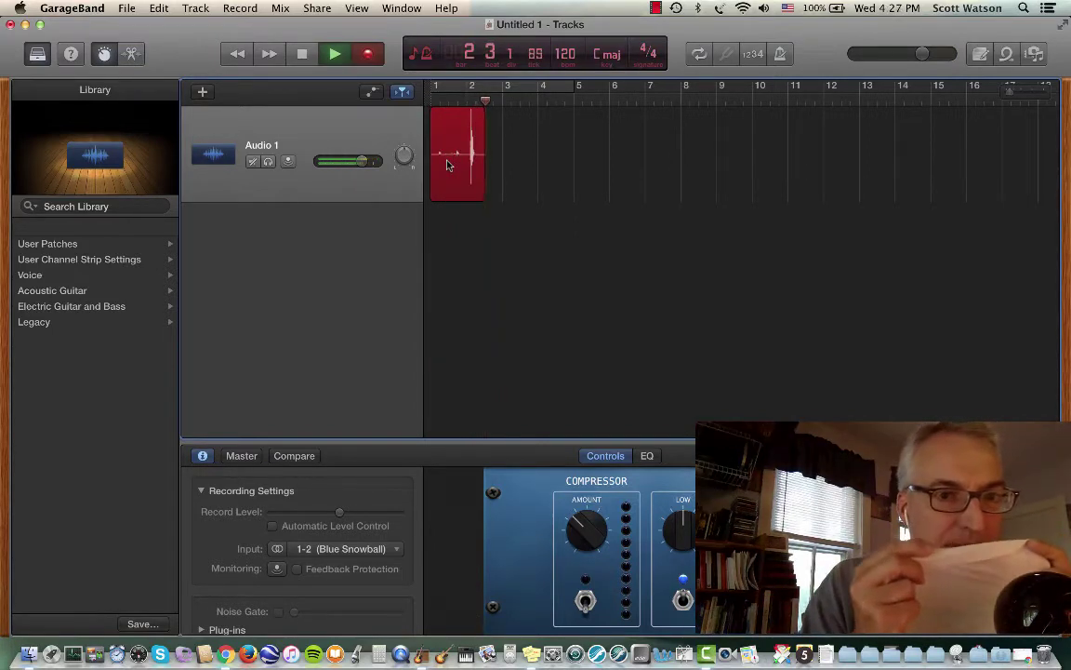
key(space)
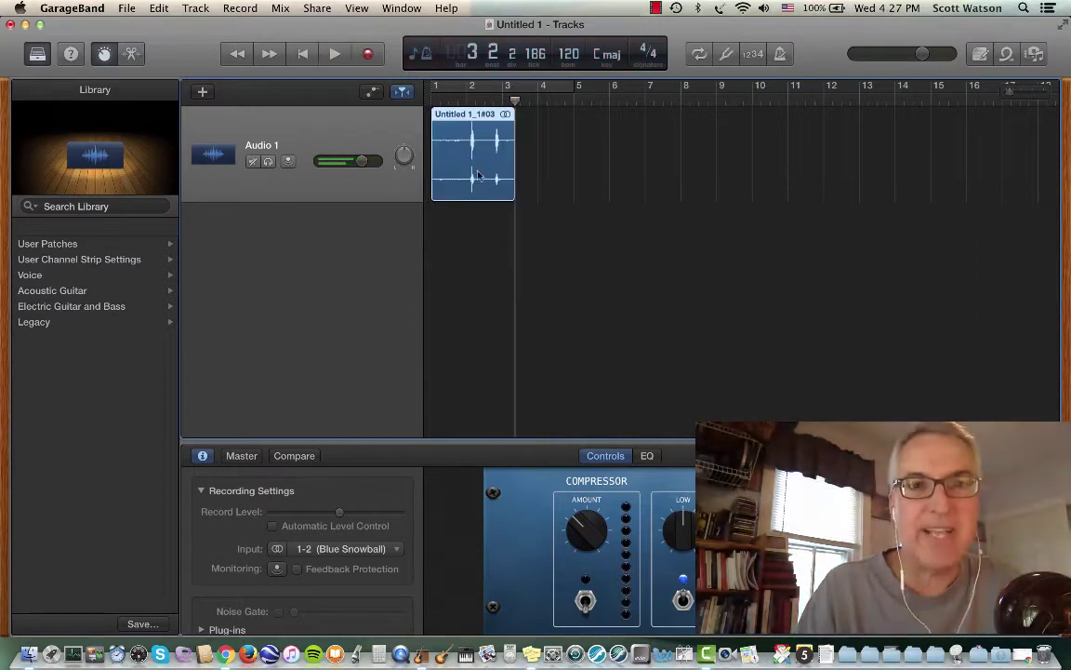
Step: Split the Audio 1 region between its two hits, at bar 2 beat 3, and delete the first part
click(484, 93)
key(ctrl+t)
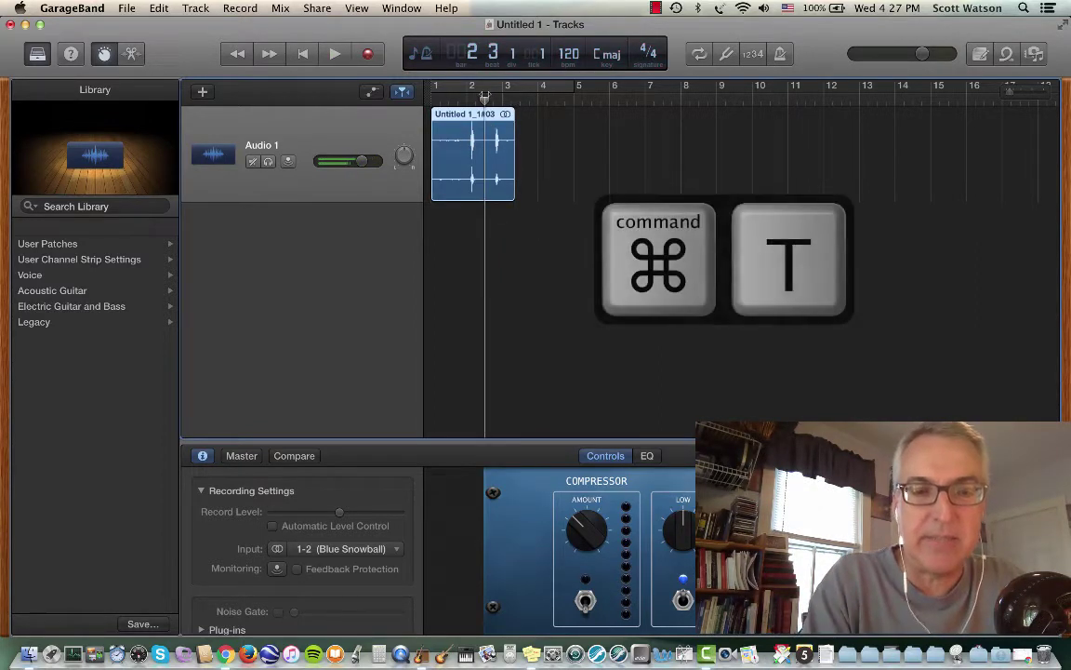
click(450, 152)
key(Delete)
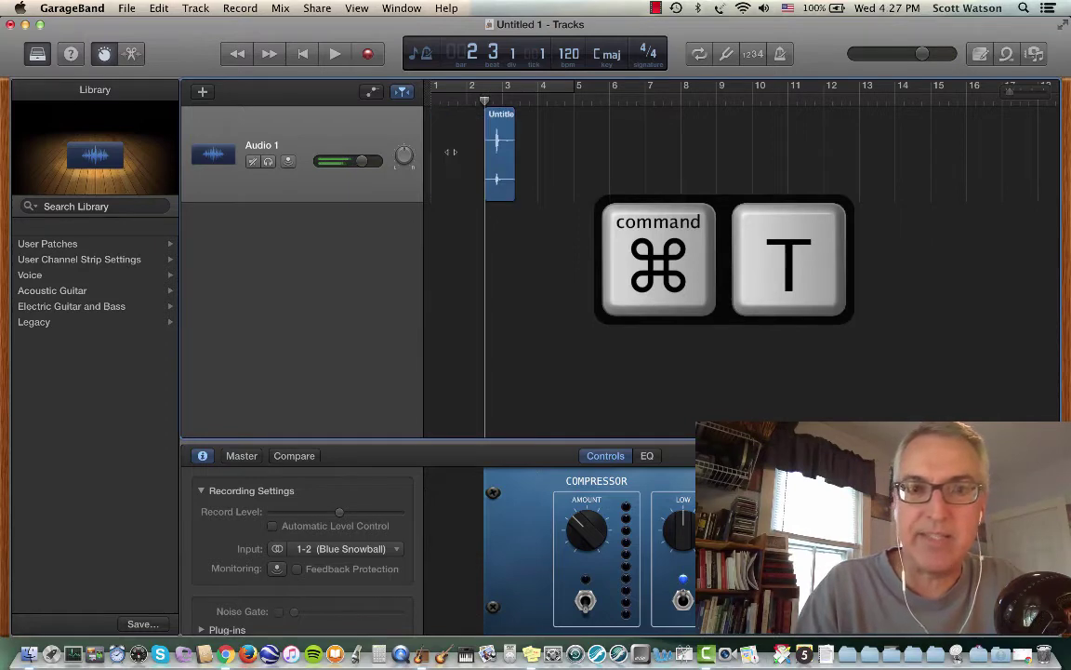
Step: Move the remaining Audio 1 region to bar 1 and play it back from the start
drag(498, 167, 444, 167)
key(Return)
key(space)
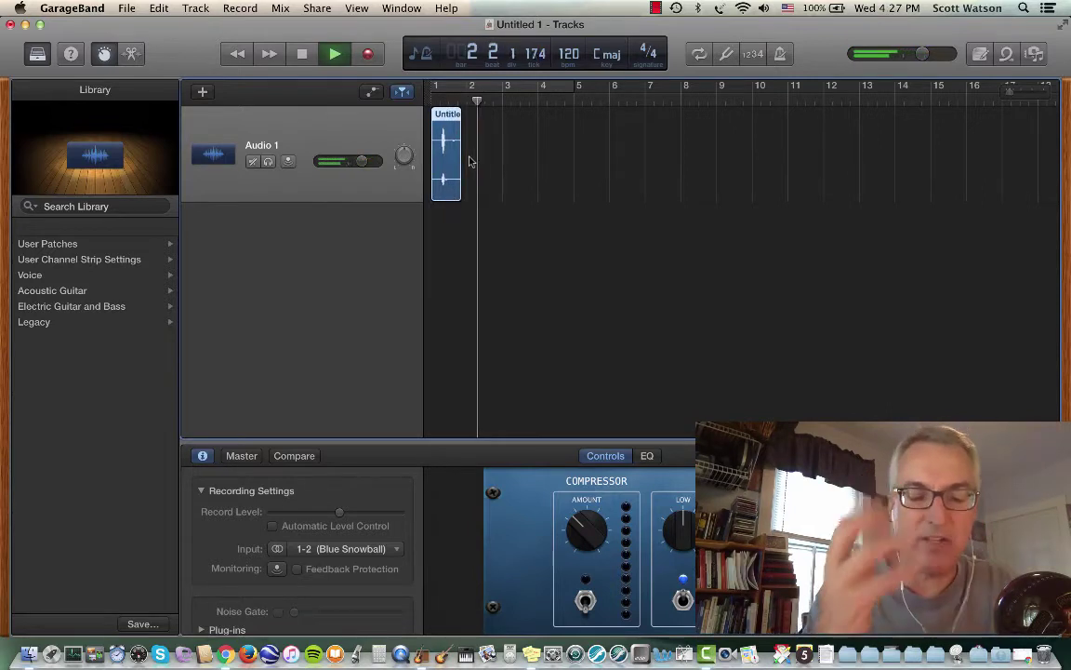
key(space)
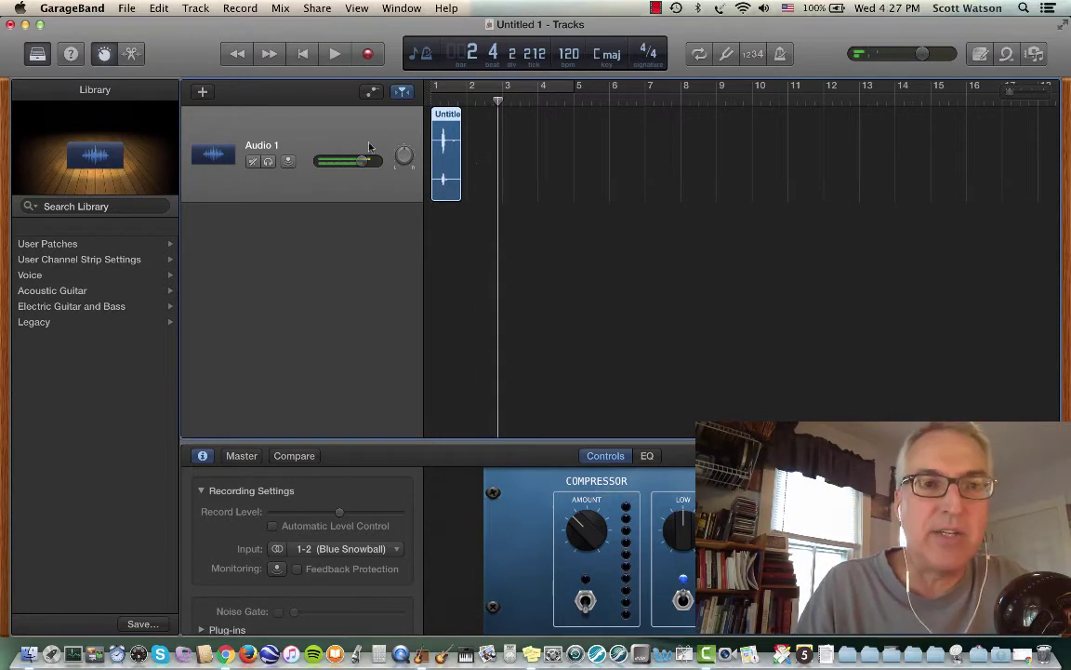
Step: Add a new track with duplicate settings and record a series of repeated hits on it from bar 1
click(195, 8)
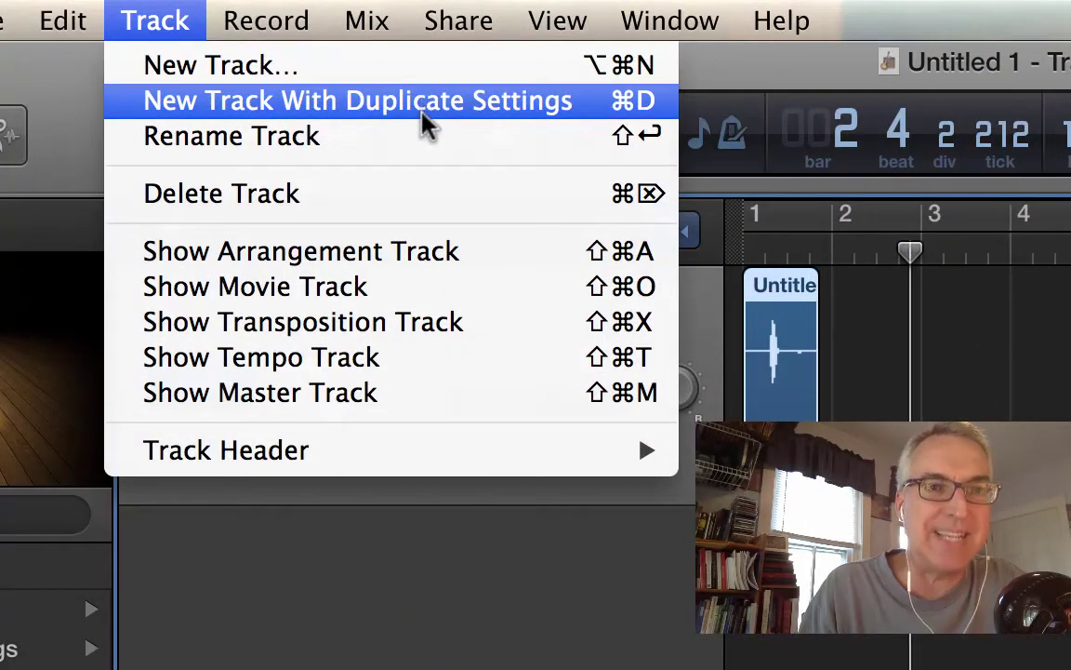
click(421, 104)
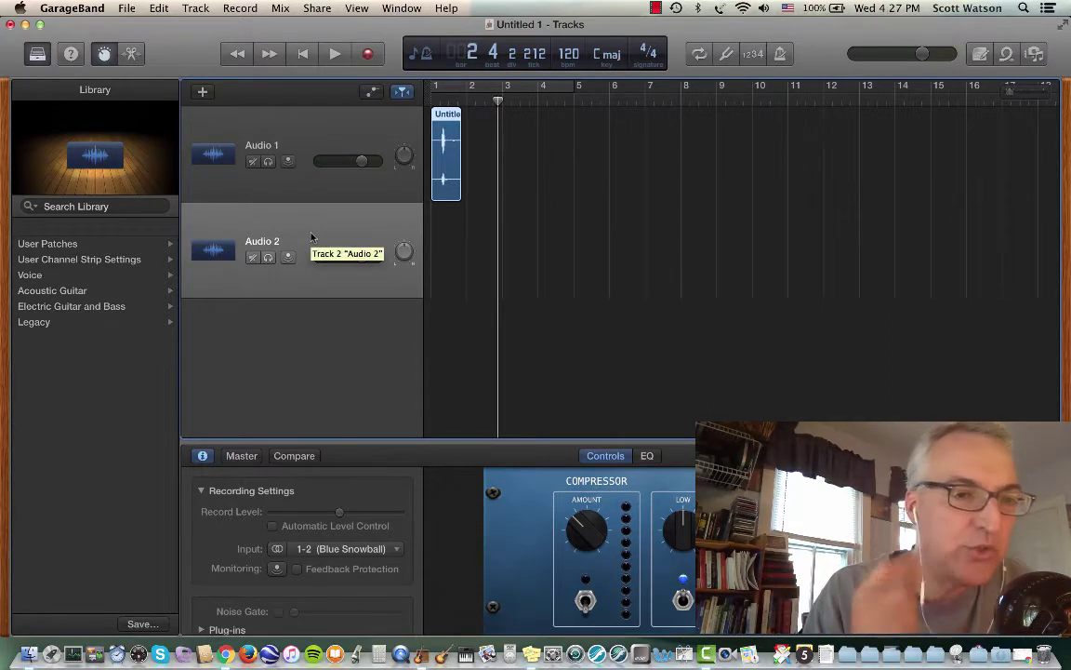
key(Return)
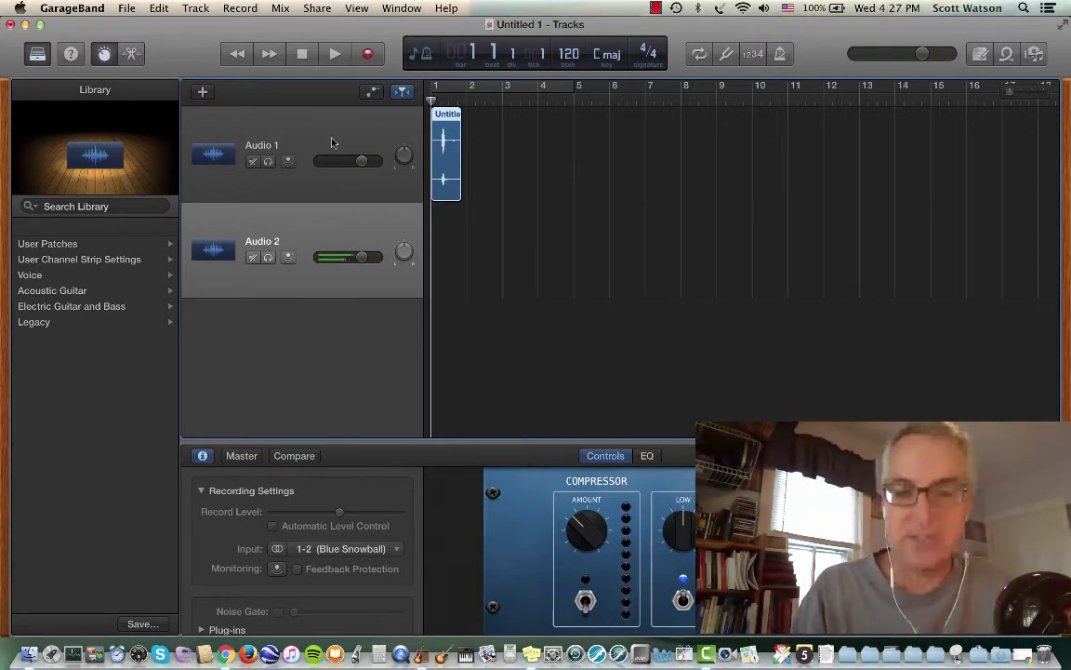
click(369, 54)
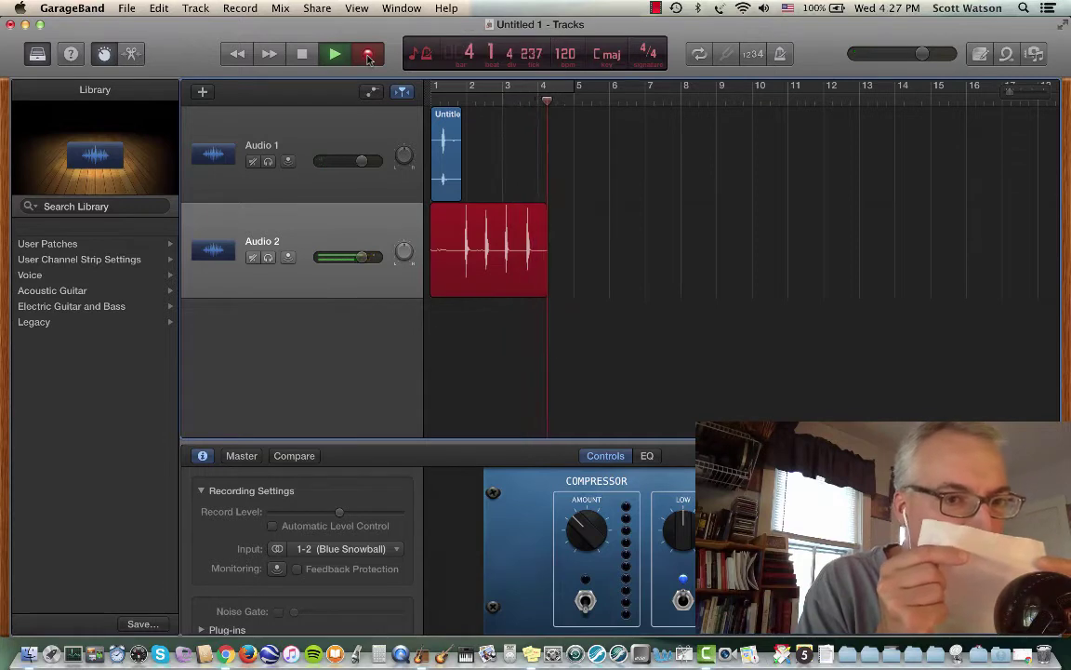
click(368, 55)
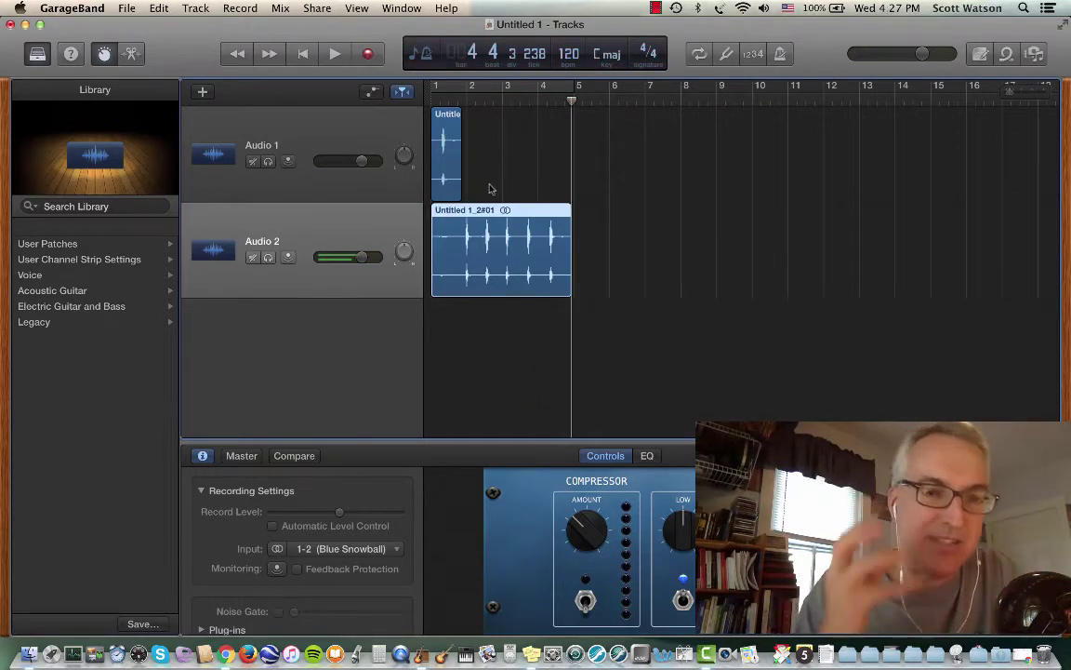
Step: Split the Audio 2 recording at bar 4, delete the part before it, and move the remaining hit to bar 1
click(544, 94)
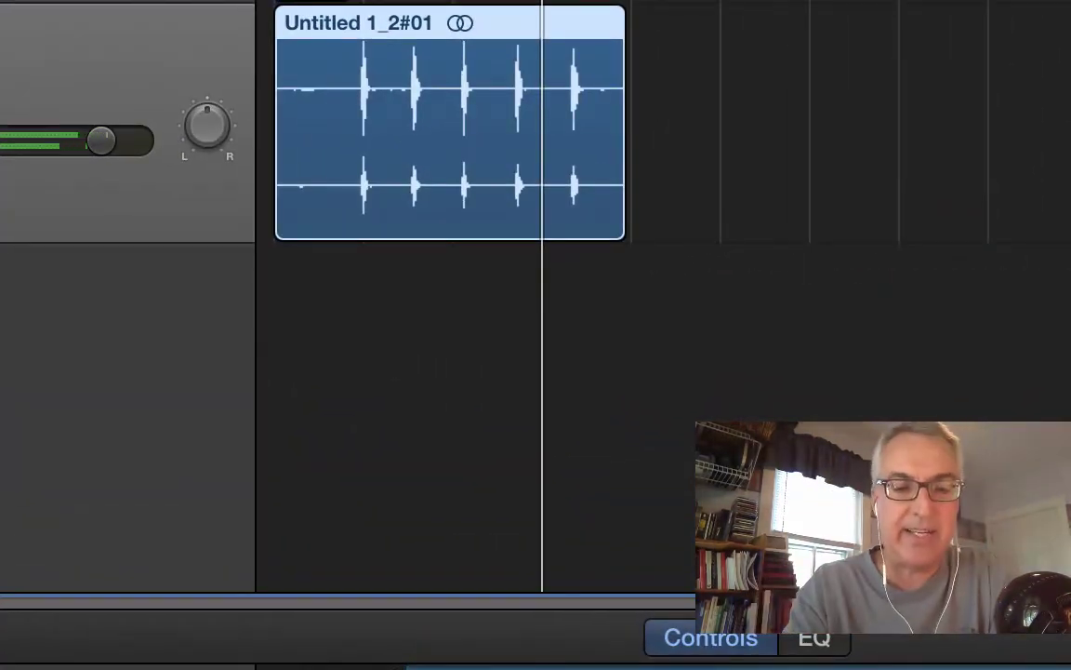
key(super+t)
click(451, 212)
key(Delete)
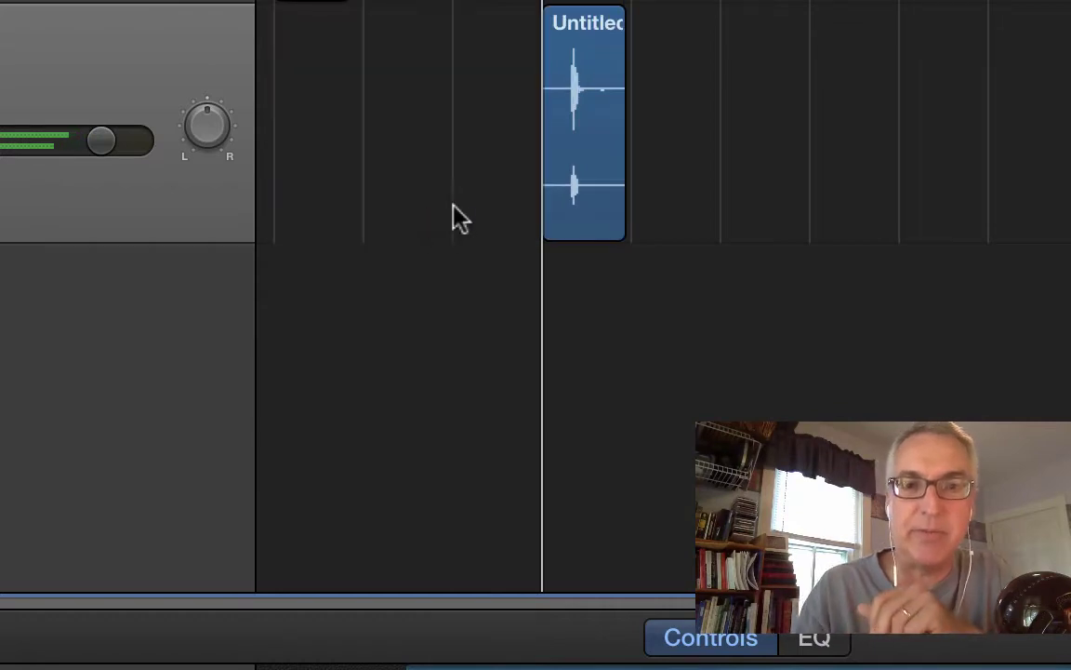
drag(590, 146, 147, 127)
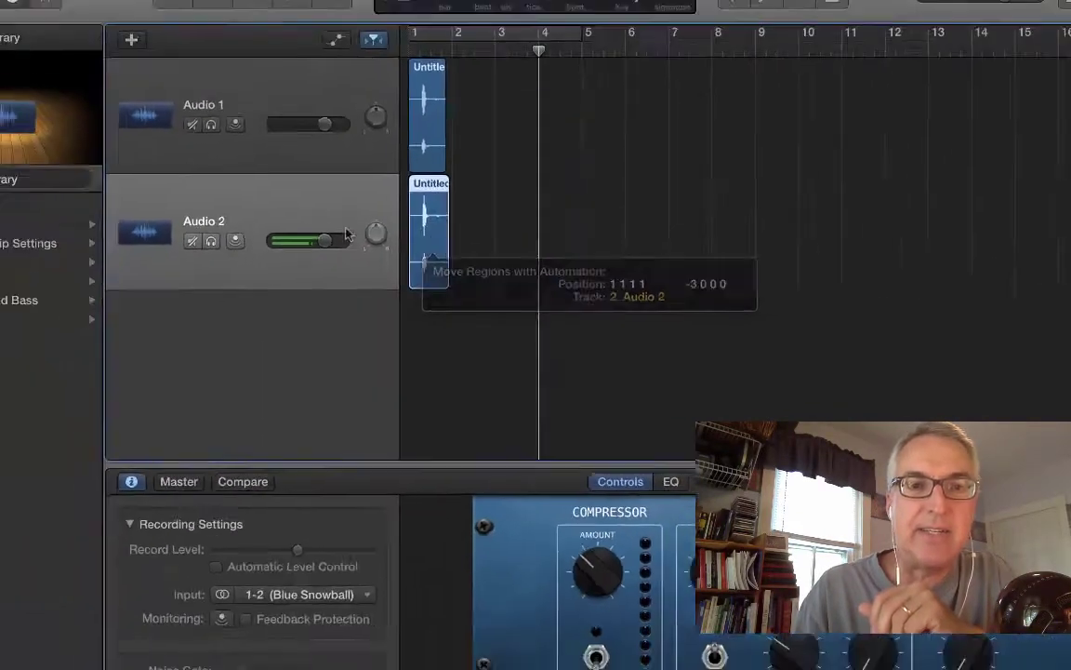
Step: Play Audio 2 soloed from the start, and turn its solo off again
click(211, 240)
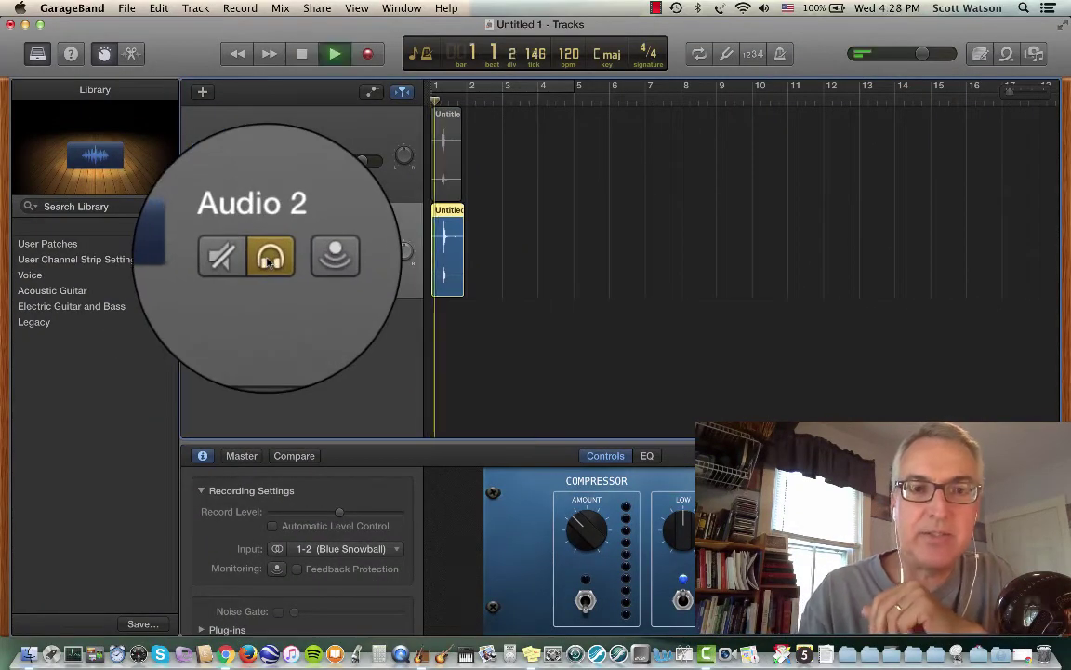
key(space)
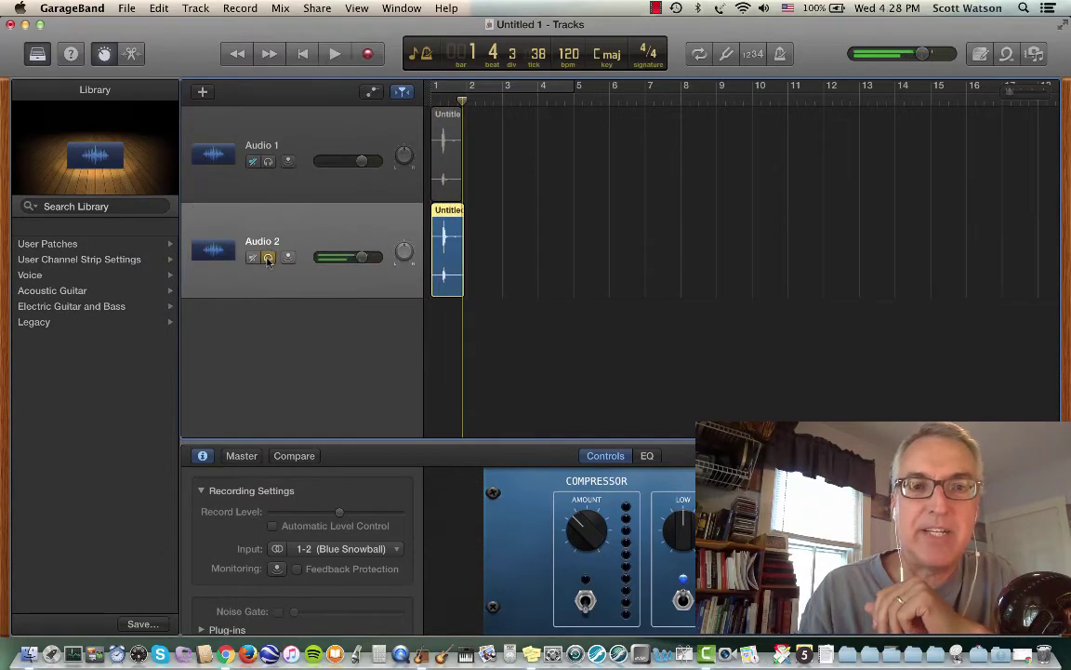
click(268, 258)
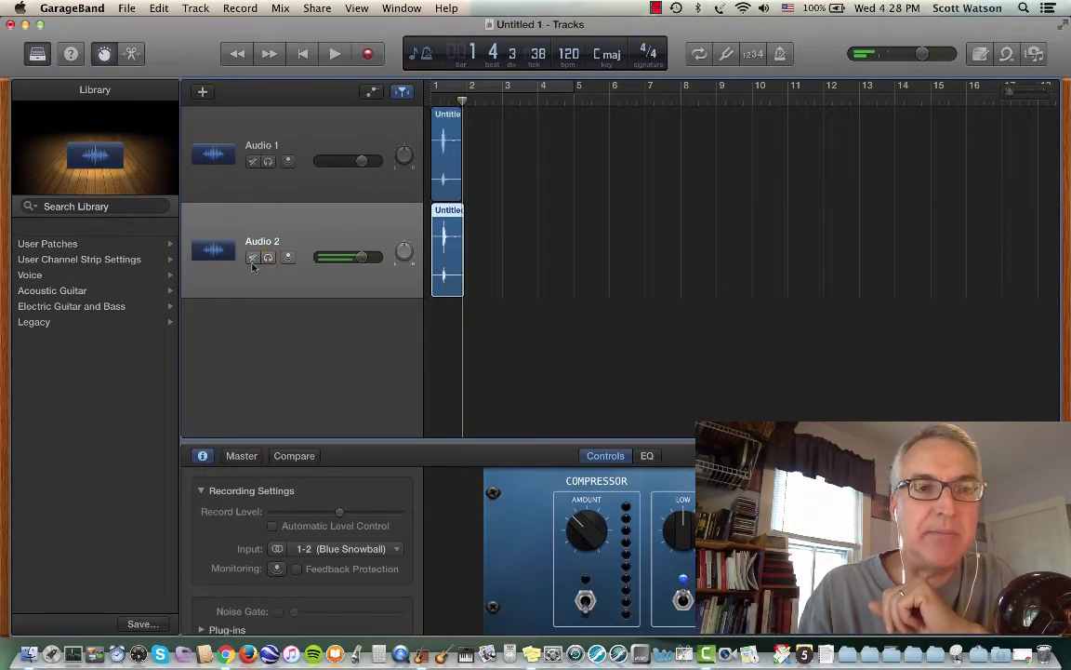
Step: Mute the Audio 1 and Audio 2 tracks and add a new track with duplicate settings for the next recording
click(253, 257)
click(253, 161)
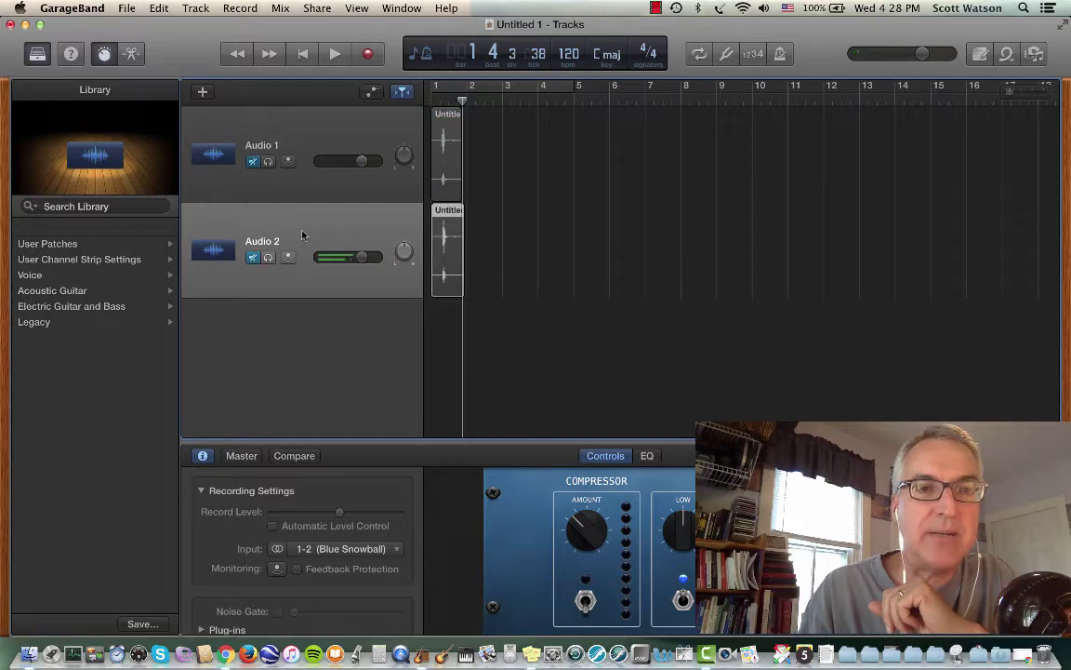
click(211, 8)
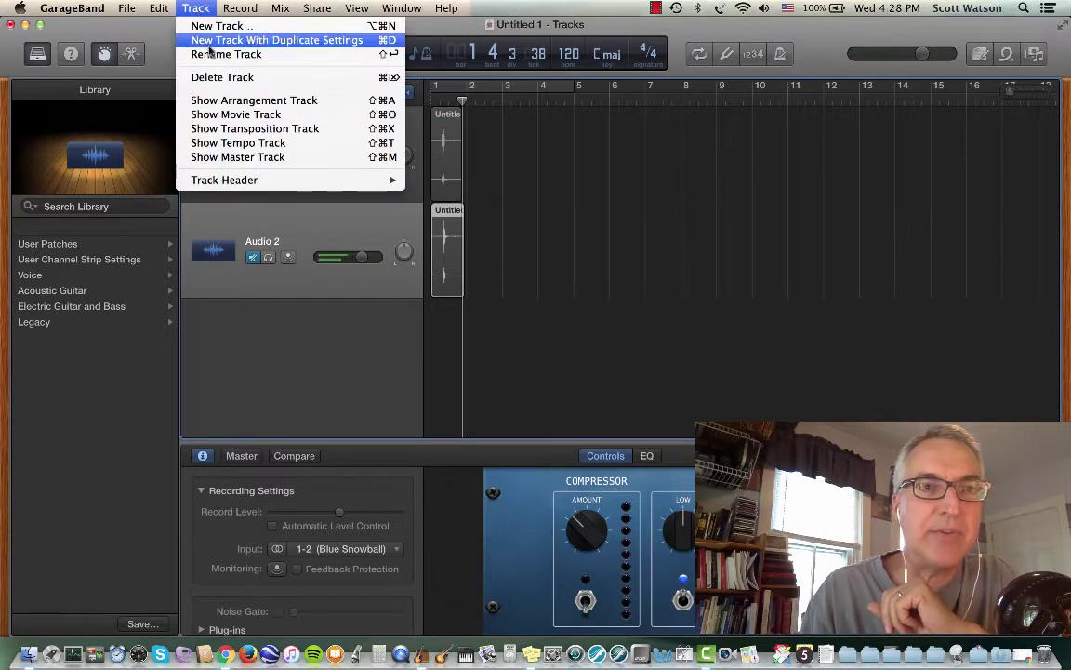
click(211, 41)
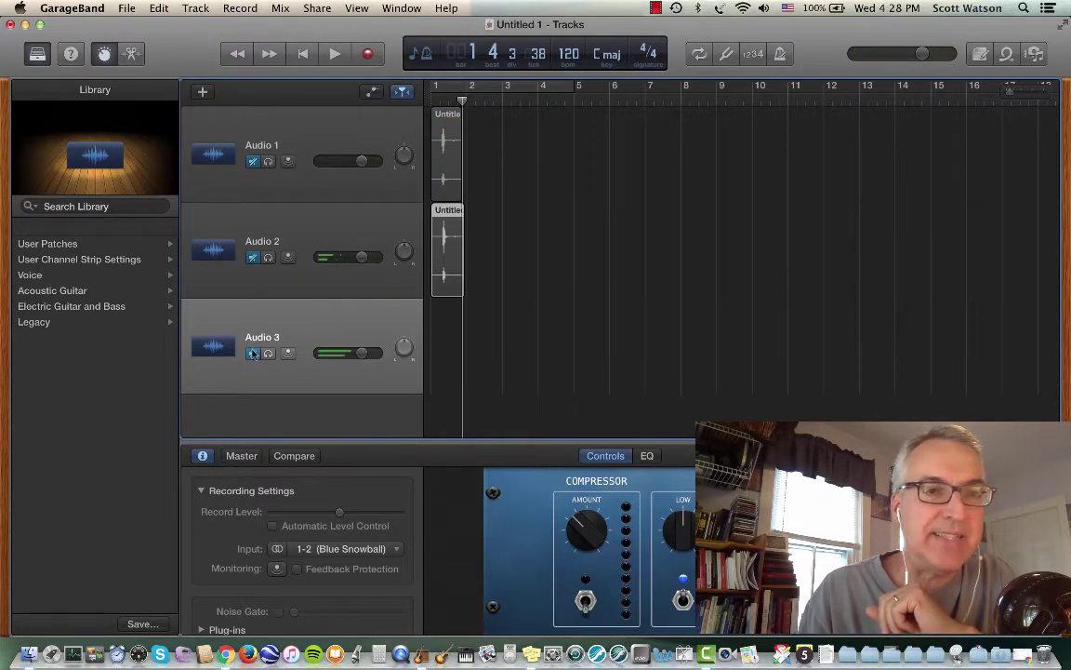
key(Return)
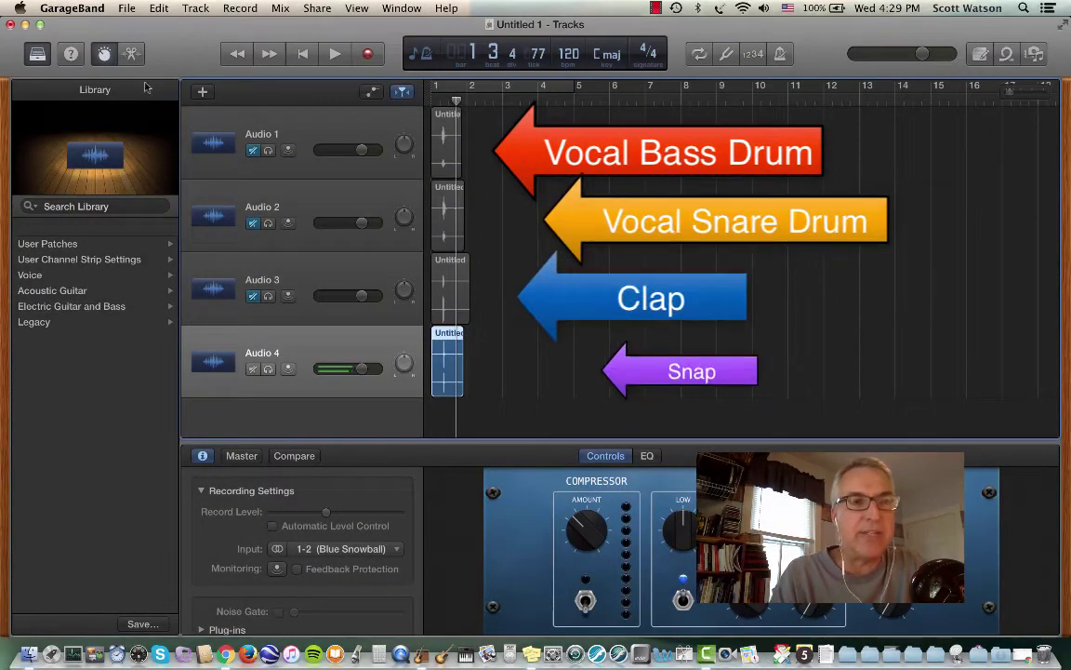
Step: Hide the Smart Controls and the Library, and select the Audio 1 track
click(105, 54)
click(32, 57)
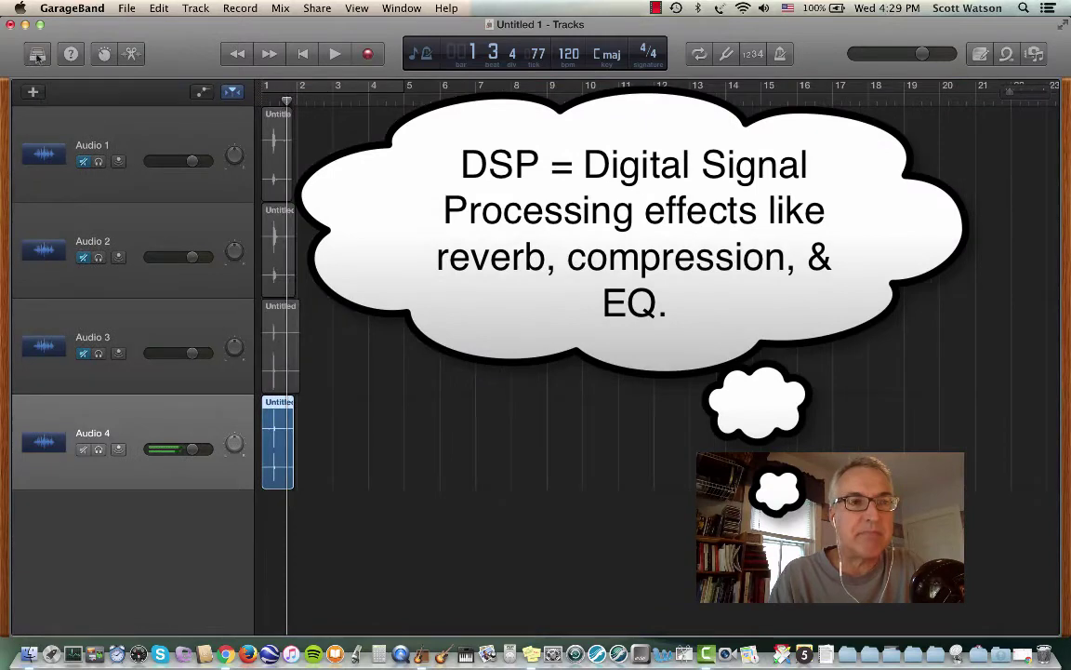
click(146, 135)
key(y)
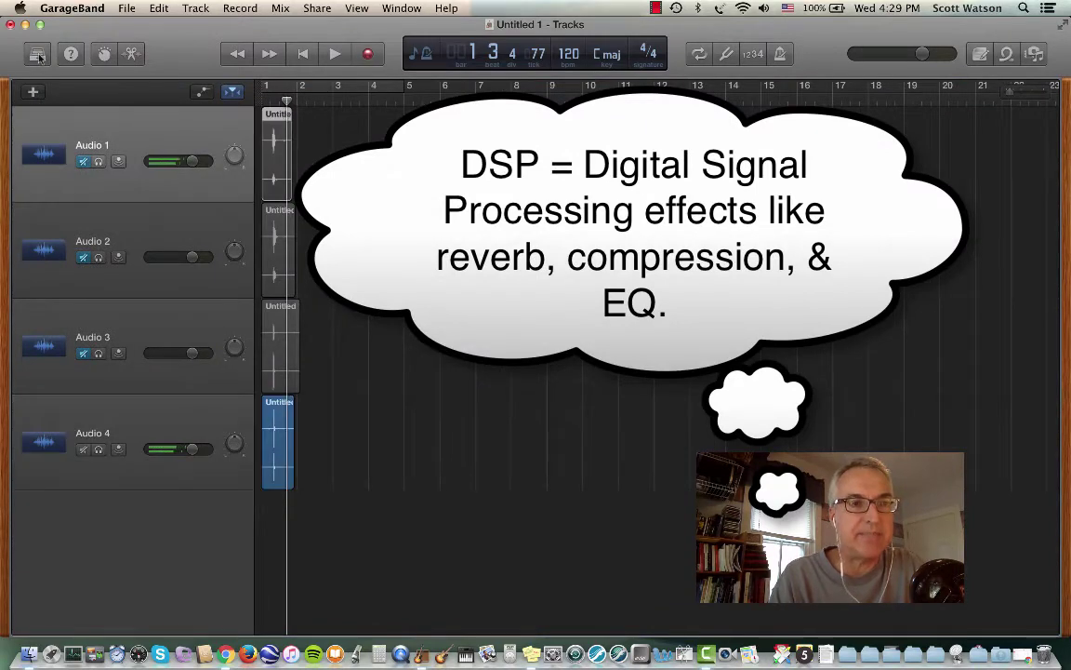
key(y)
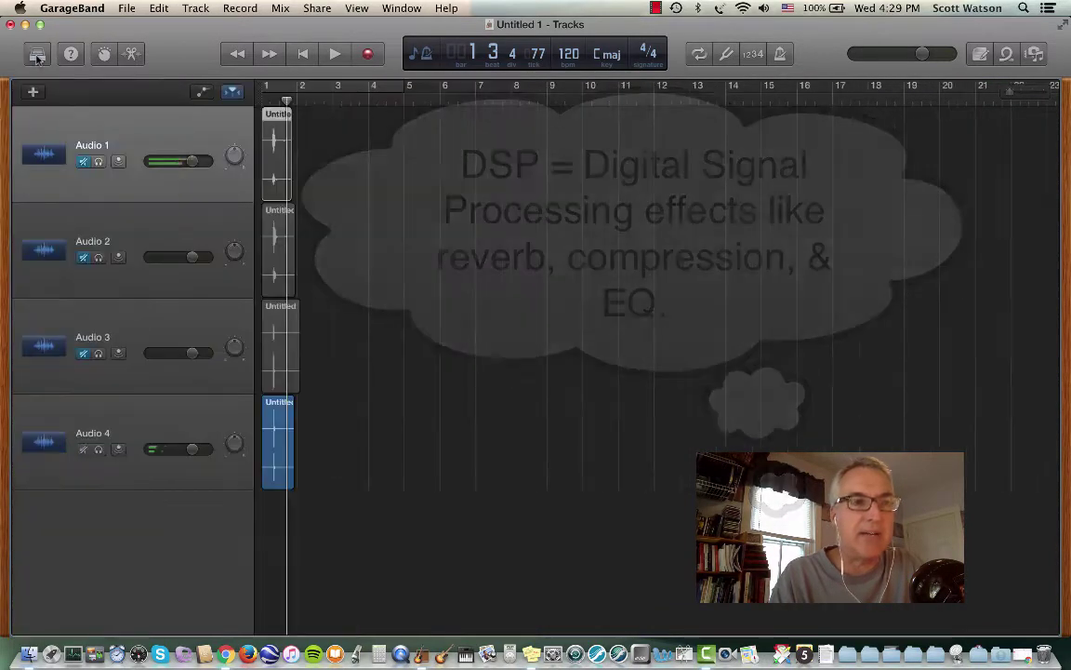
Step: Show the Library and apply the Crunch Cab patch from Electric Guitar and Bass, Crunch Bass, to the Audio 1 track
click(37, 54)
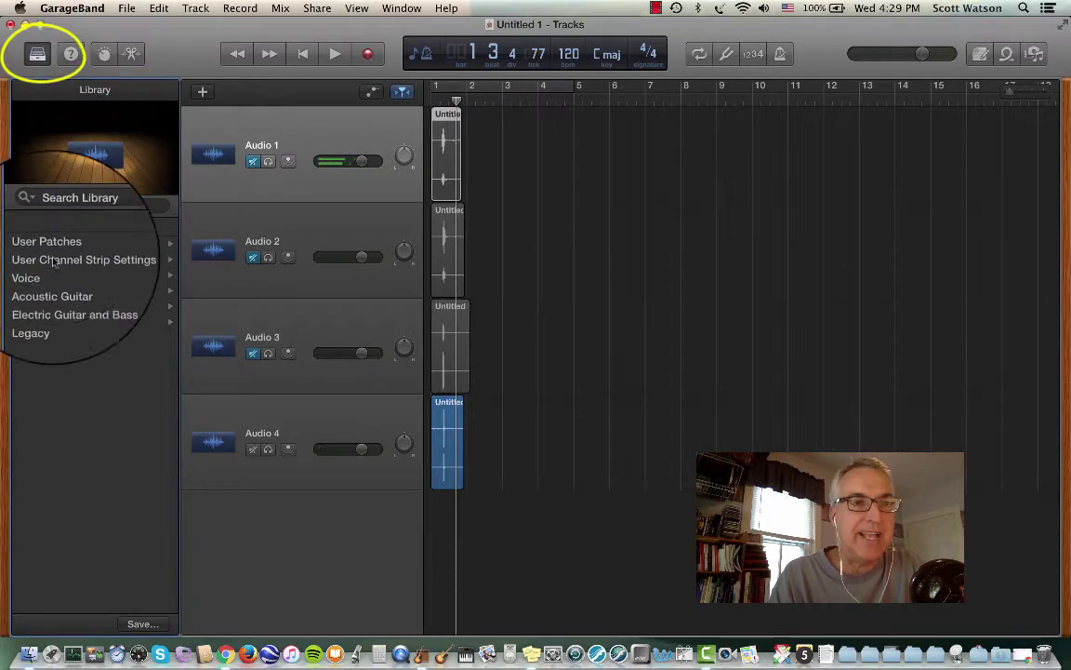
click(78, 310)
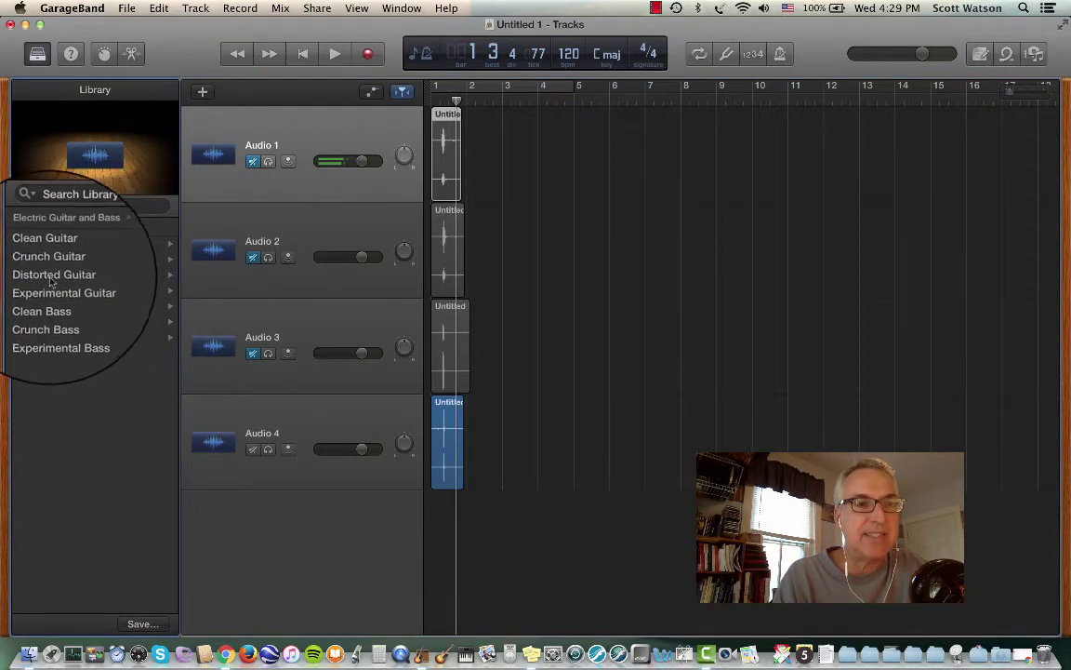
click(47, 324)
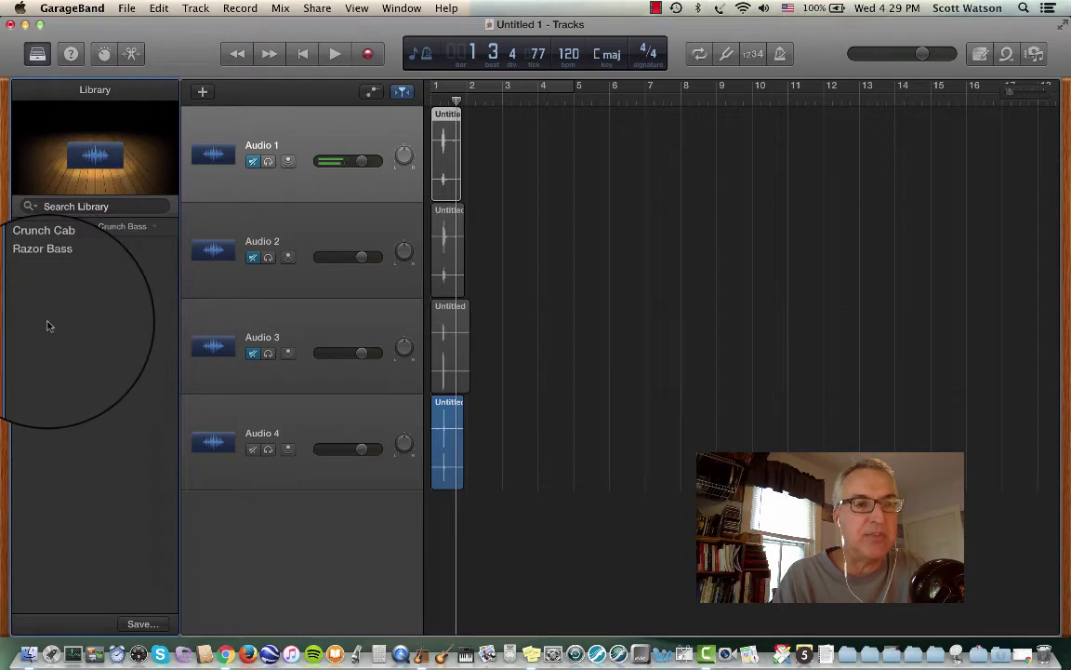
click(50, 246)
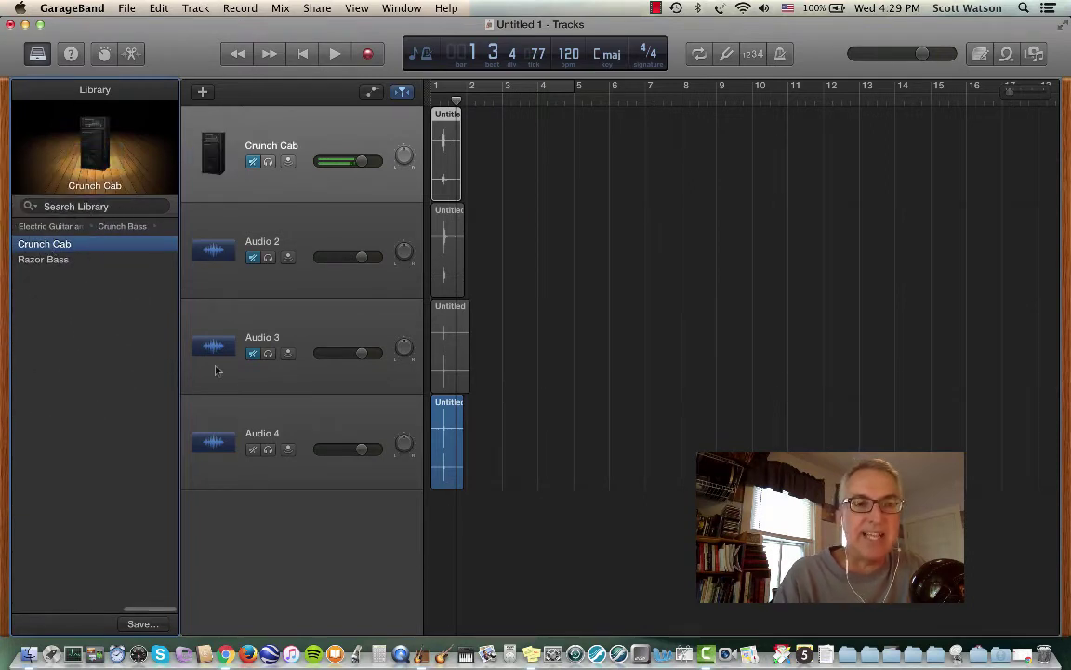
Step: Unmute the Audio 3, Audio 2 and Crunch Cab tracks
click(254, 350)
click(253, 257)
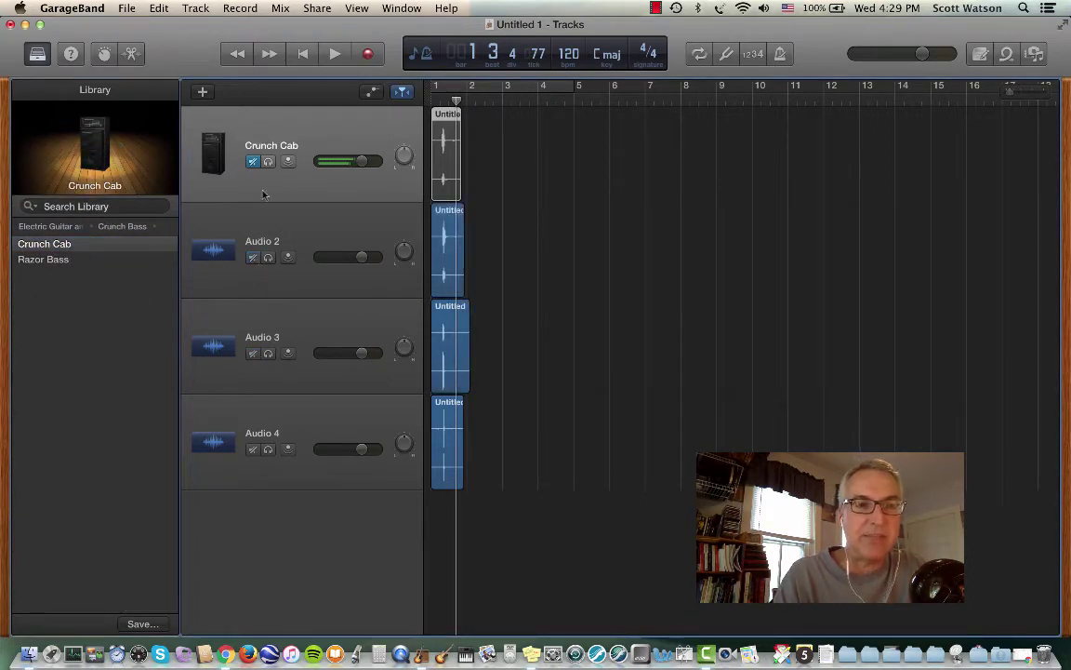
click(253, 162)
Step: Solo the Crunch Cab track and play it from the start to hear the patch
key(Return)
key(space)
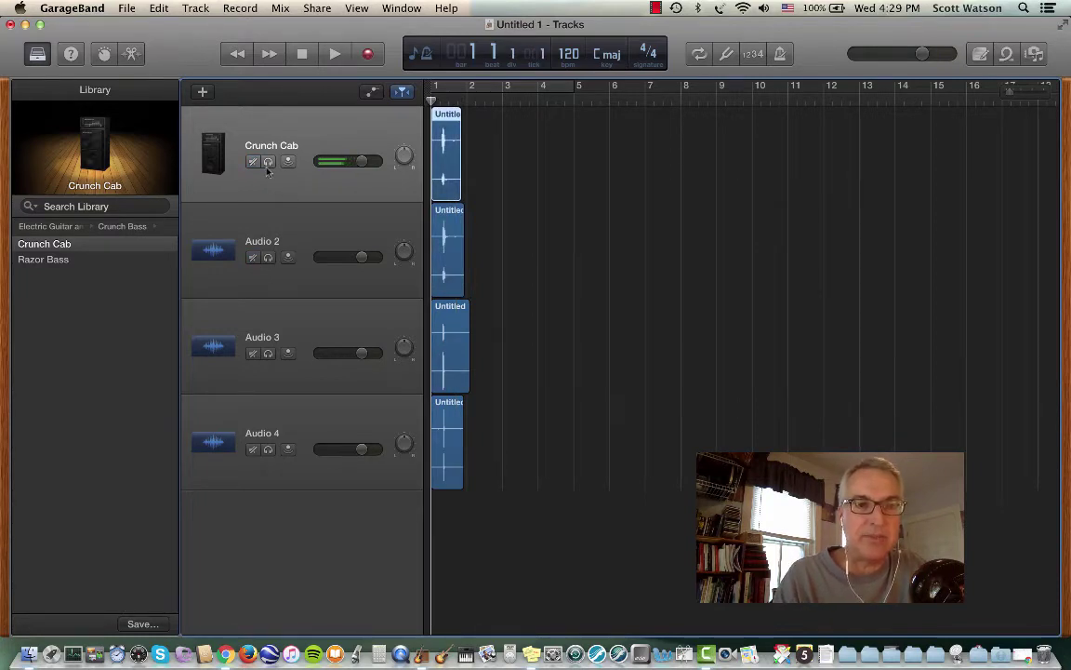
click(268, 163)
key(space)
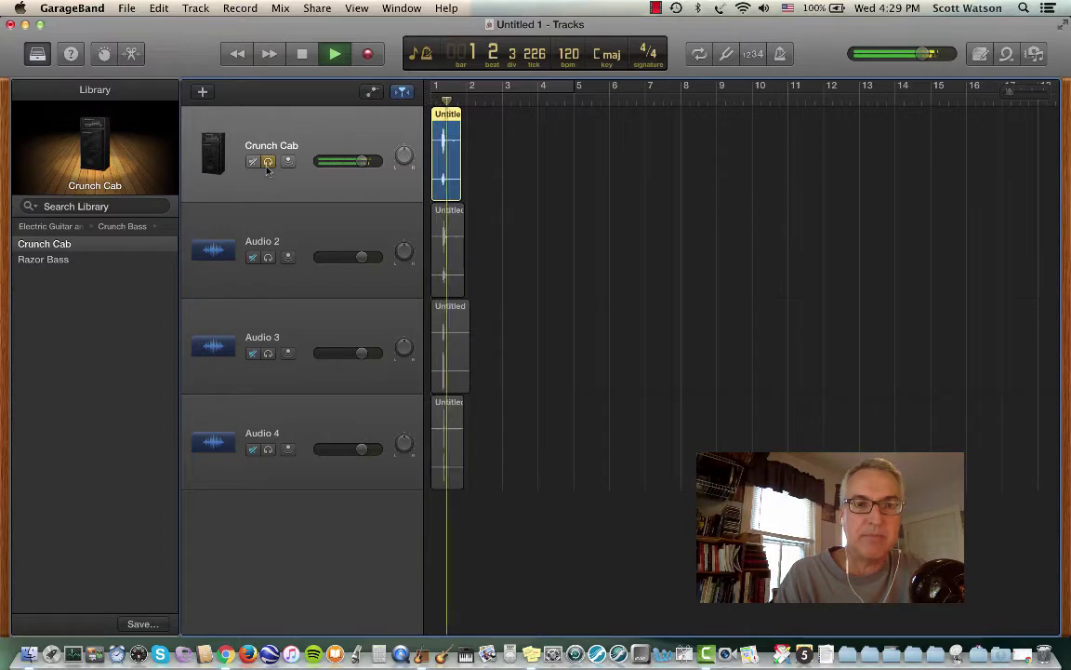
key(space)
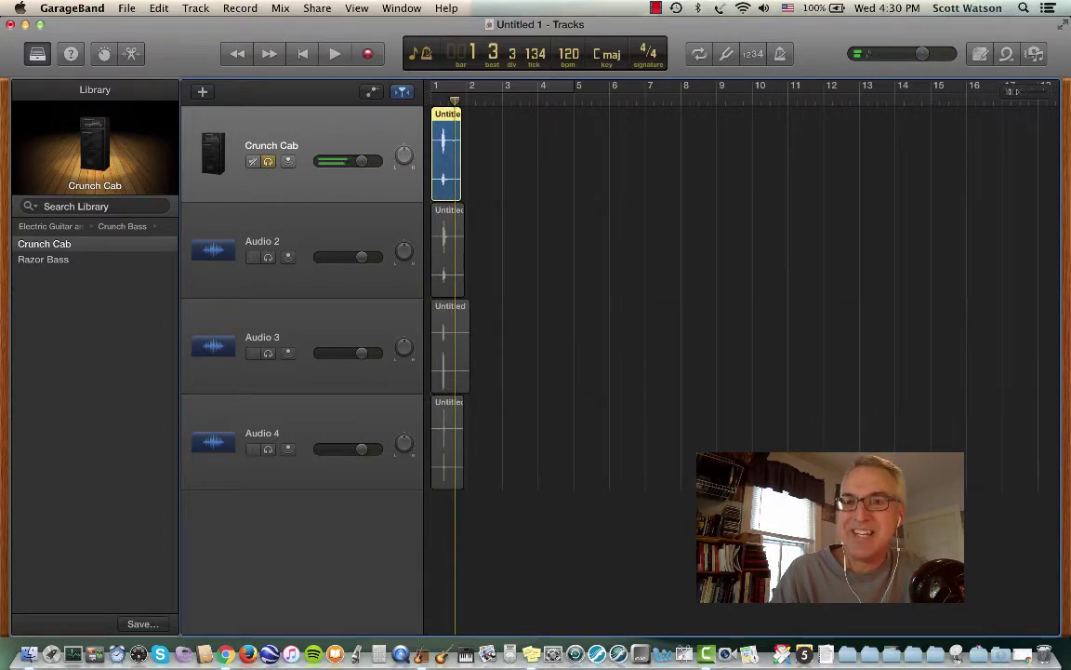
Step: Trim the silence before the sound from the start of each track's region
drag(1014, 91, 1030, 93)
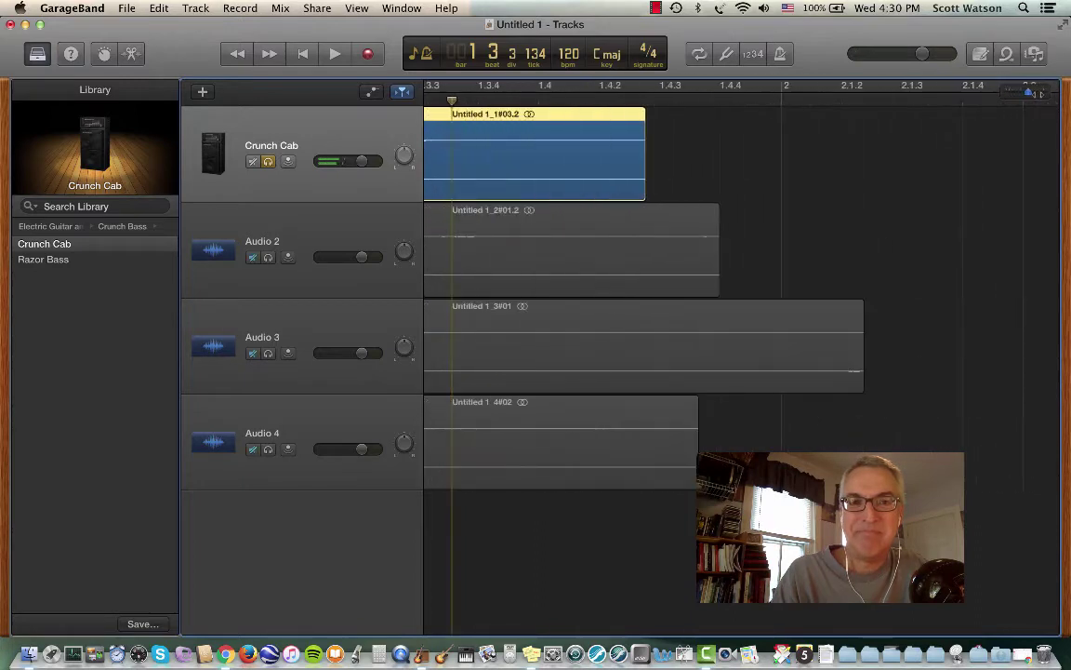
key(Return)
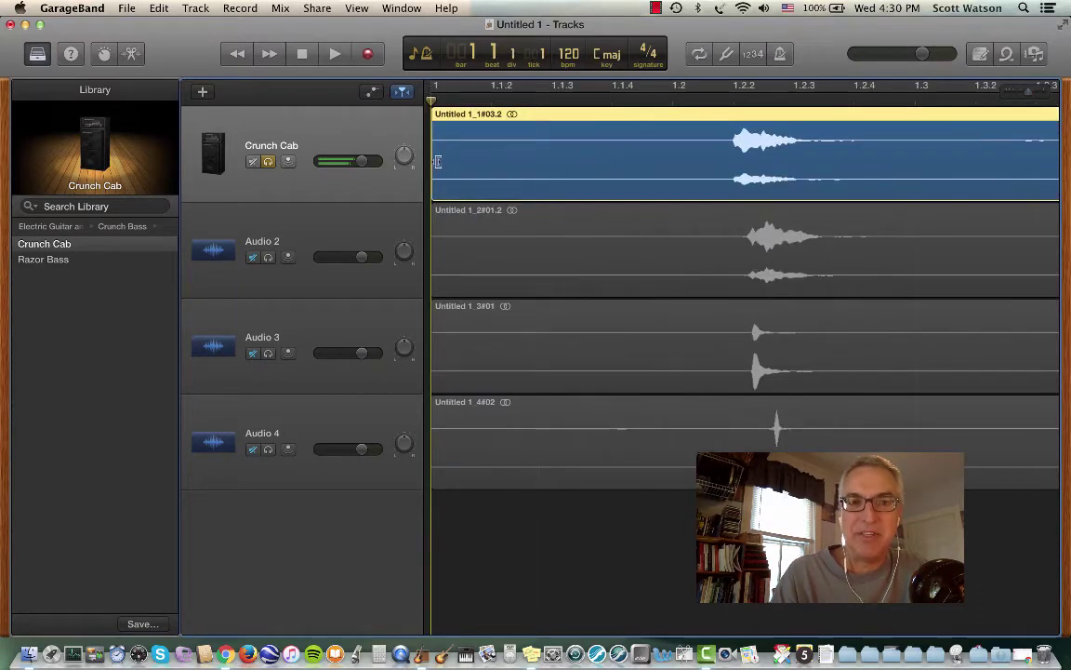
drag(434, 162, 734, 158)
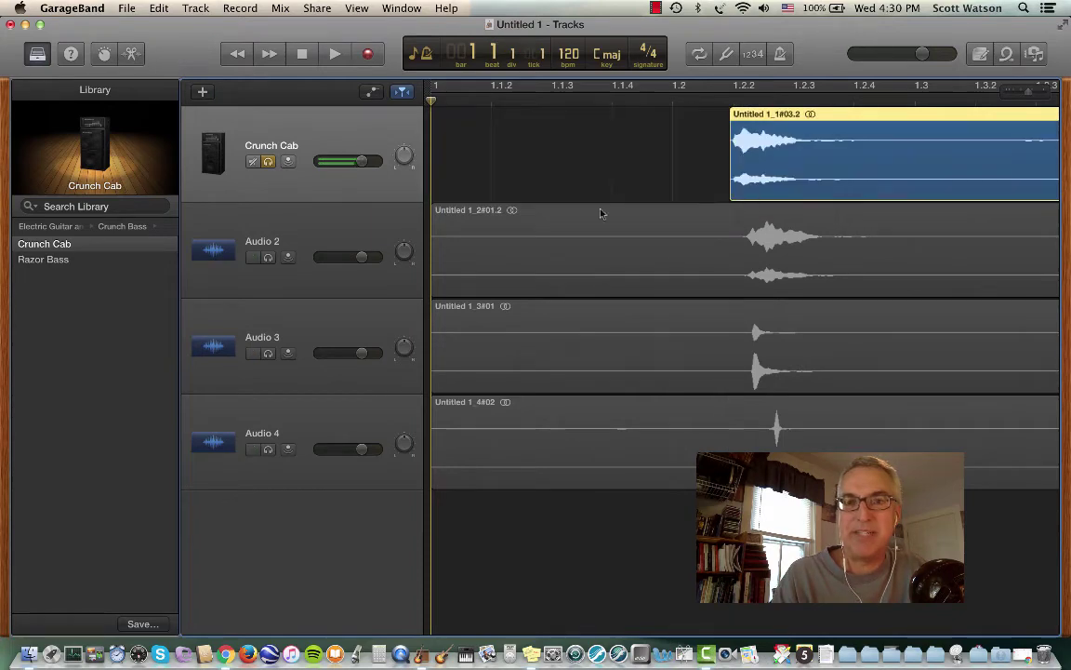
drag(433, 252, 744, 249)
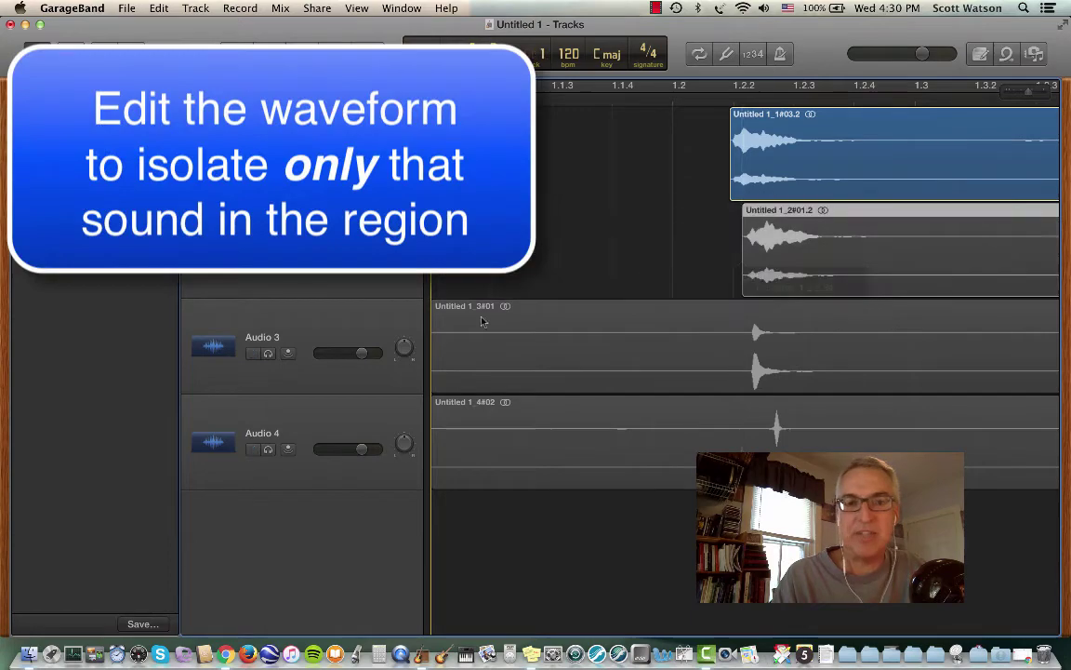
drag(430, 349, 754, 347)
drag(434, 362, 750, 362)
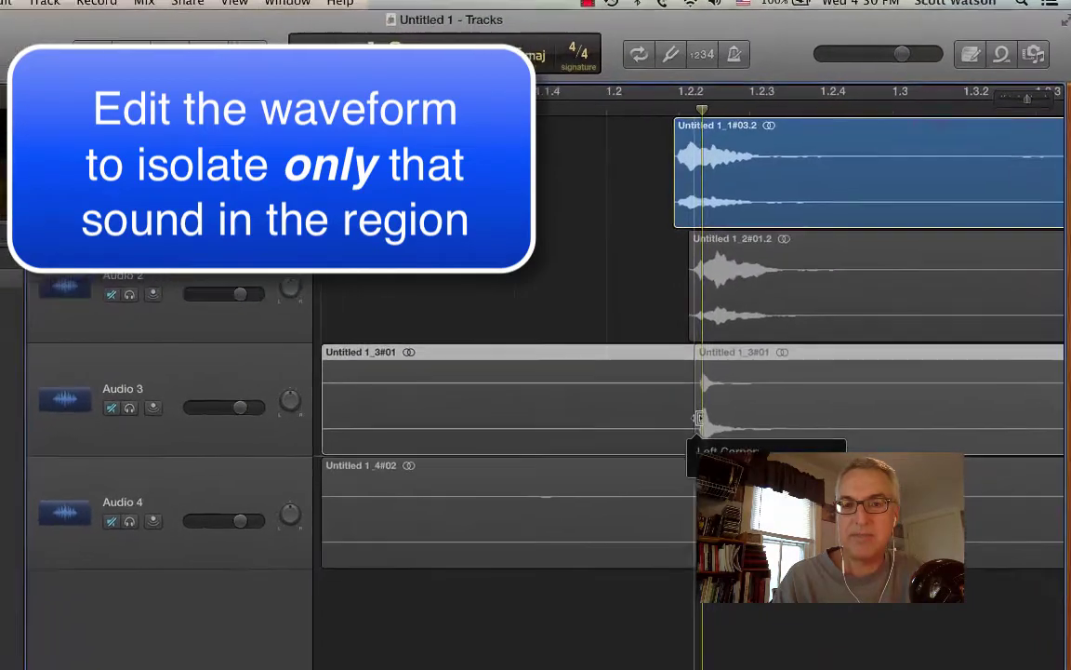
drag(699, 420, 702, 420)
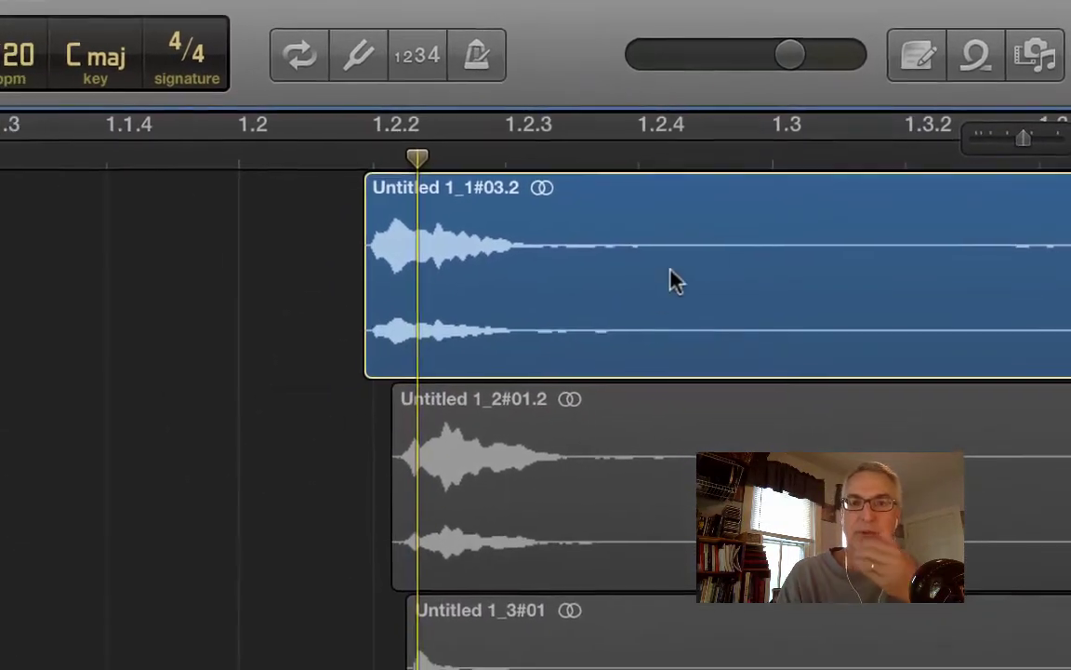
Step: Move the trimmed regions on all four tracks back to the beginning of bar 1
drag(642, 298, 47, 255)
drag(230, 218, 164, 216)
drag(649, 299, 398, 274)
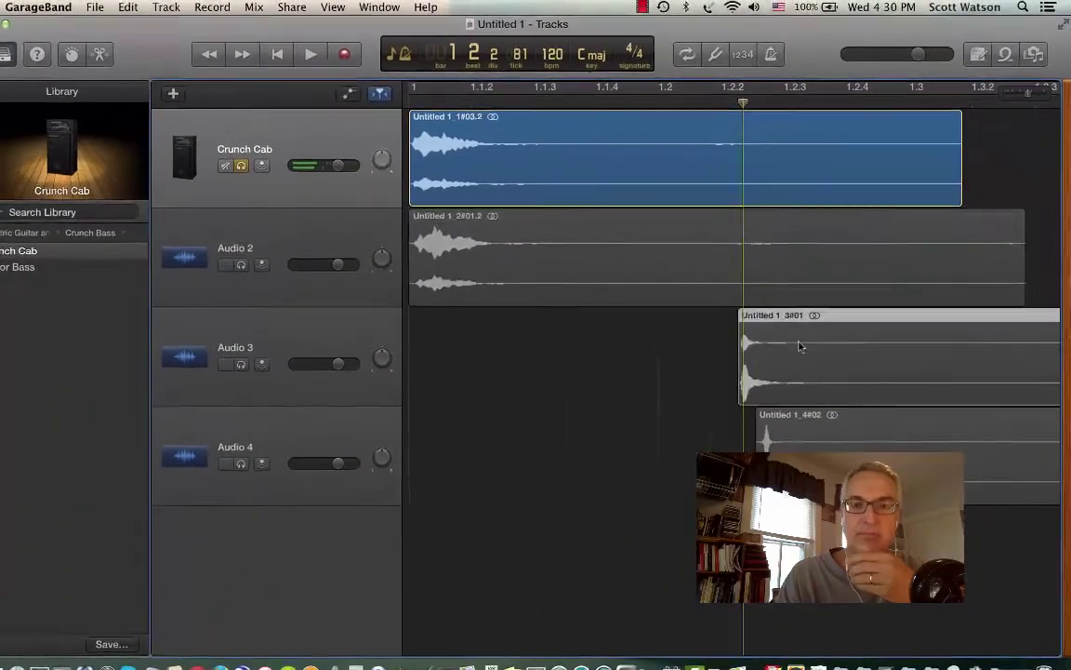
drag(800, 347, 544, 350)
drag(821, 426, 489, 426)
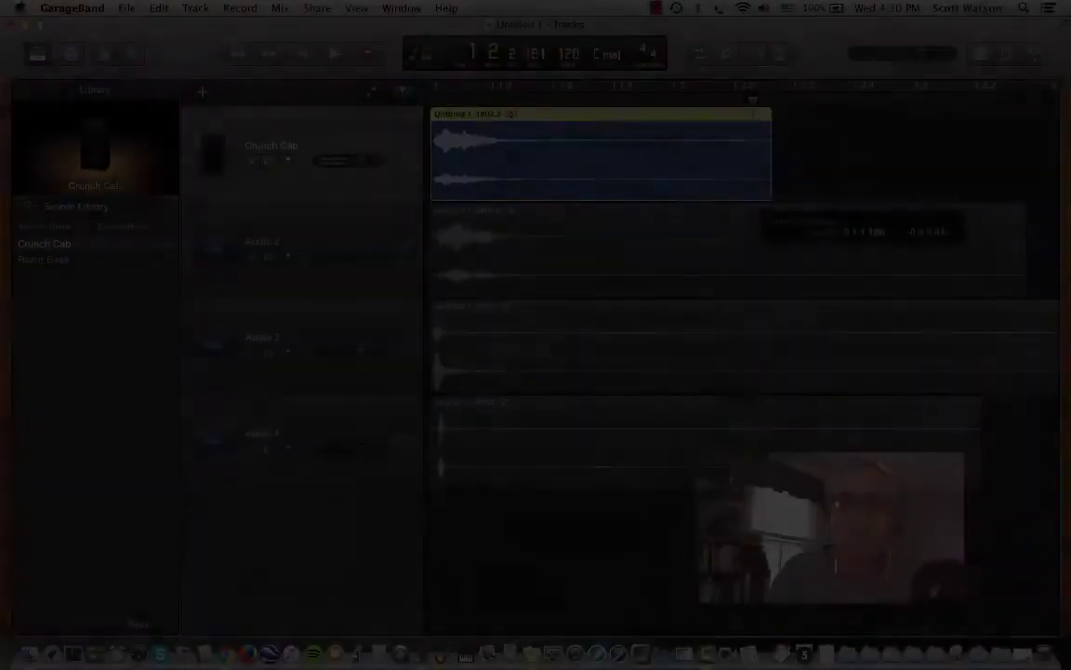
Step: Shorten the ends of the regions on all four tracks to cut the silence after each sound
drag(976, 225, 595, 280)
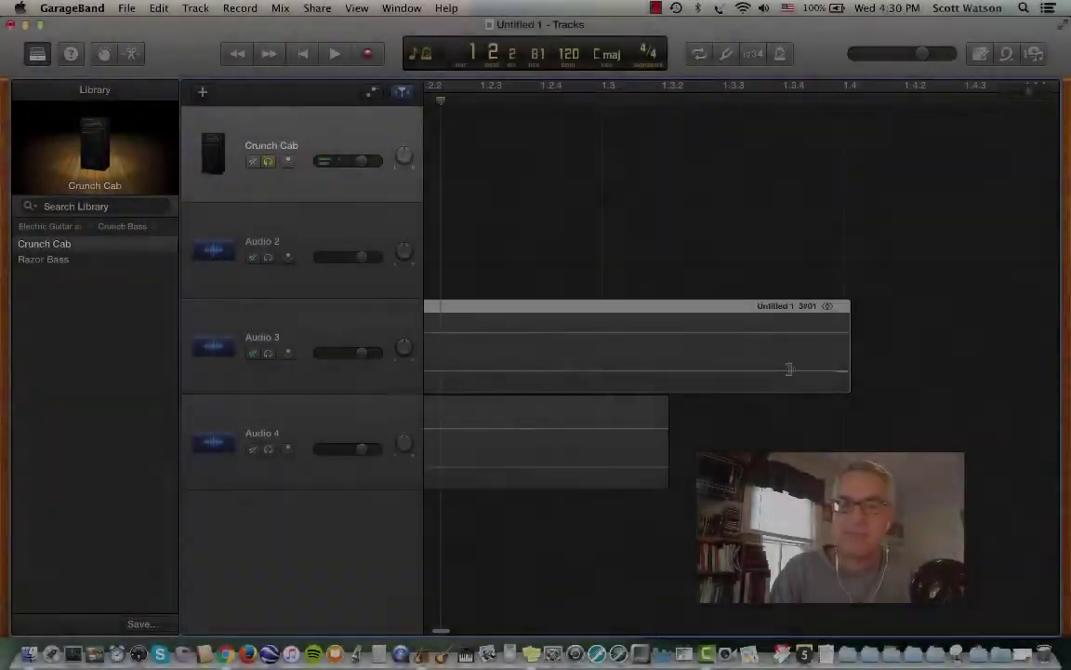
drag(791, 365, 510, 373)
drag(974, 448, 465, 449)
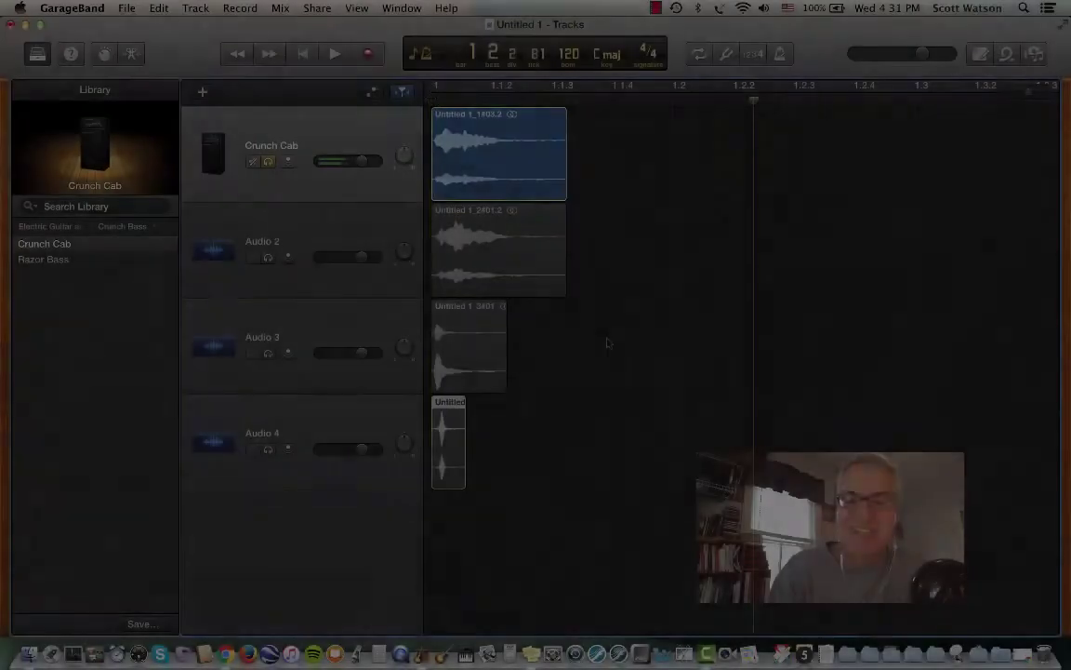
Step: Play the soloed, trimmed Crunch Cab sound from the start
key(Return)
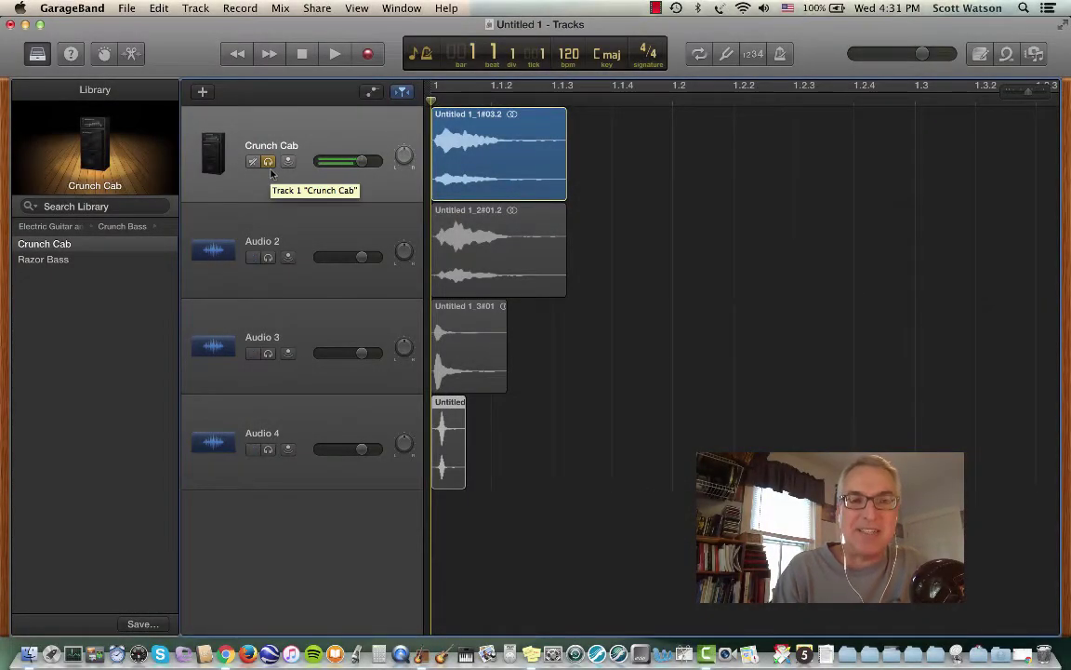
key(space)
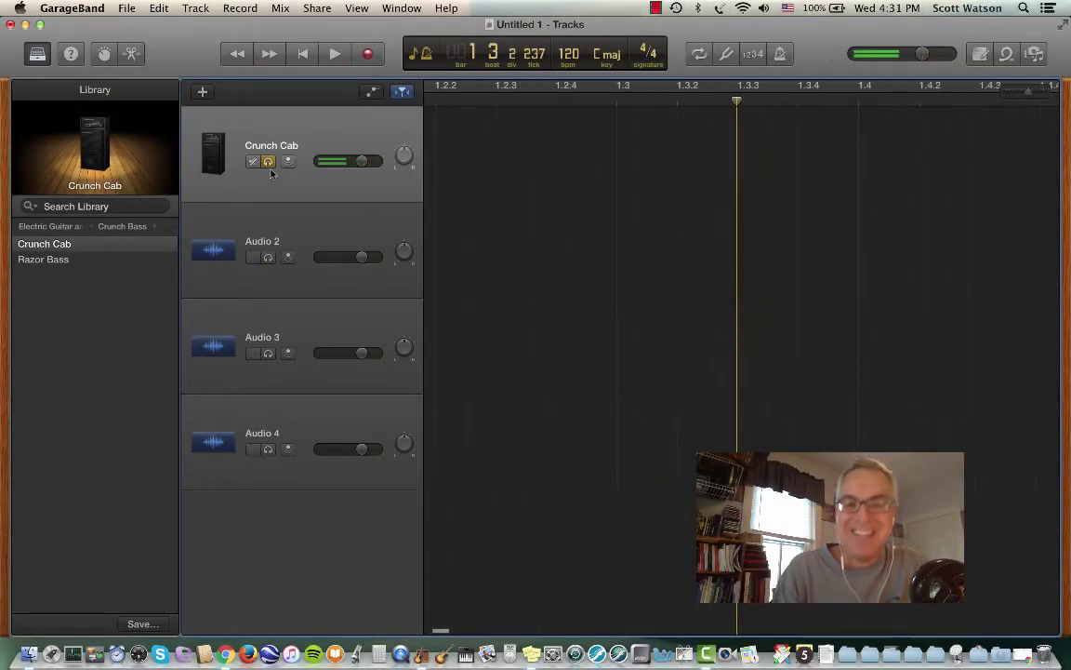
key(space)
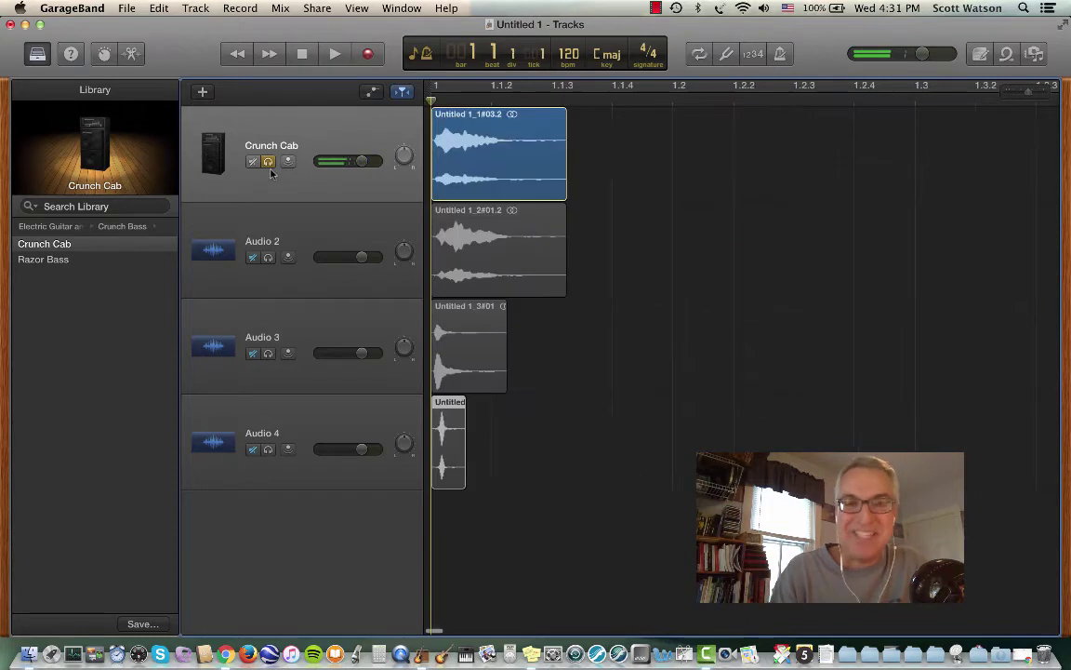
Step: Apply the Vocoder Drums patch from the Legacy drum patches to the Audio 2 track
click(319, 239)
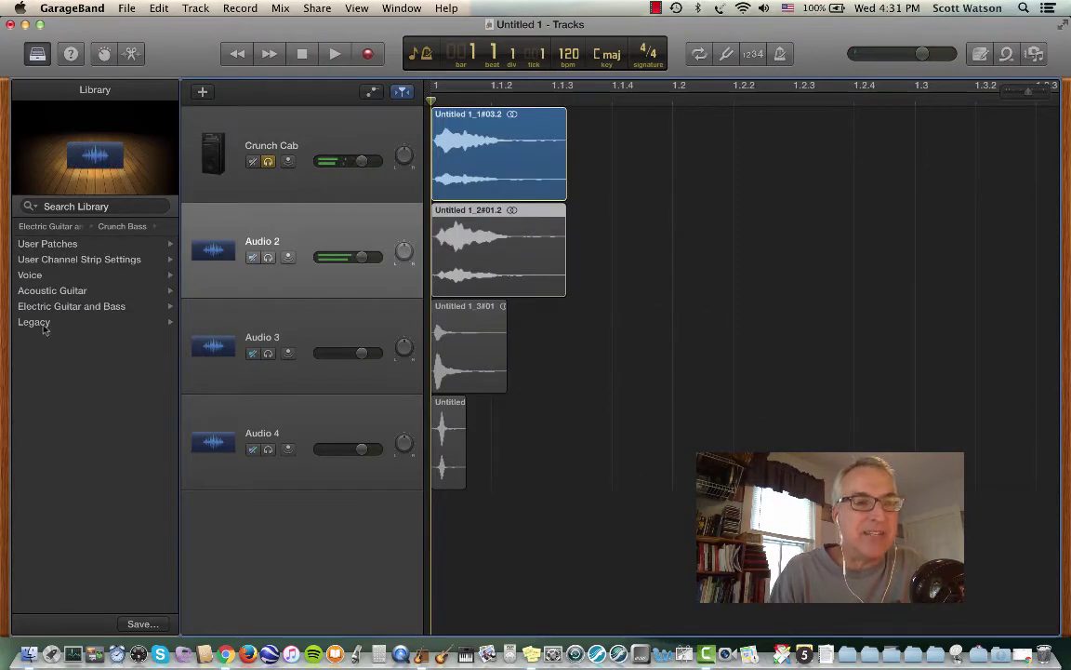
click(37, 322)
click(43, 292)
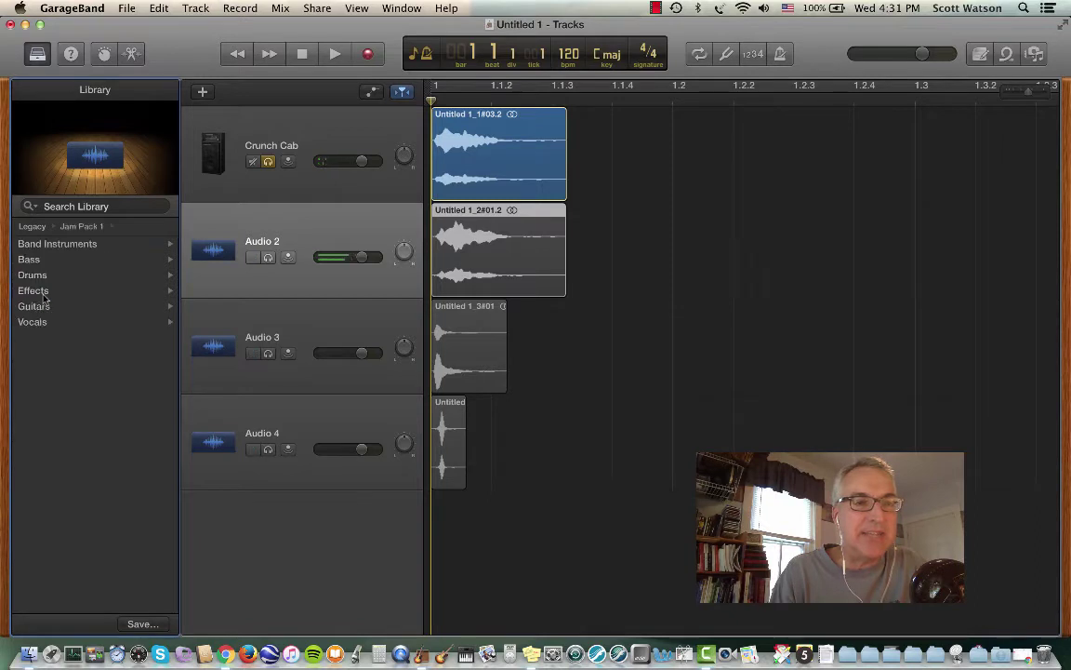
click(41, 275)
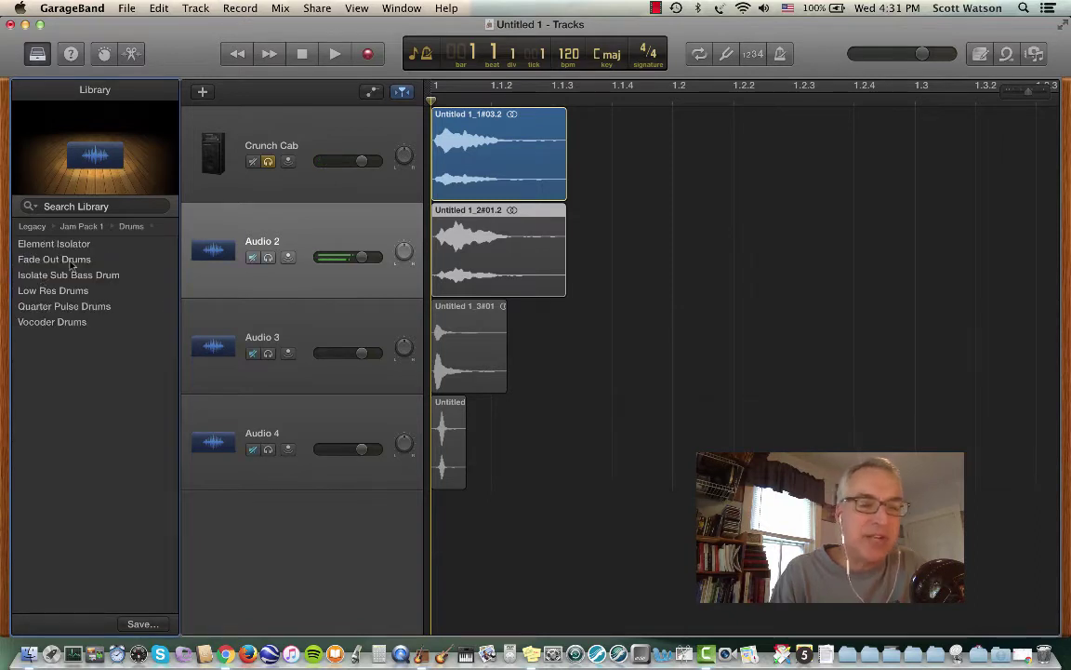
click(56, 322)
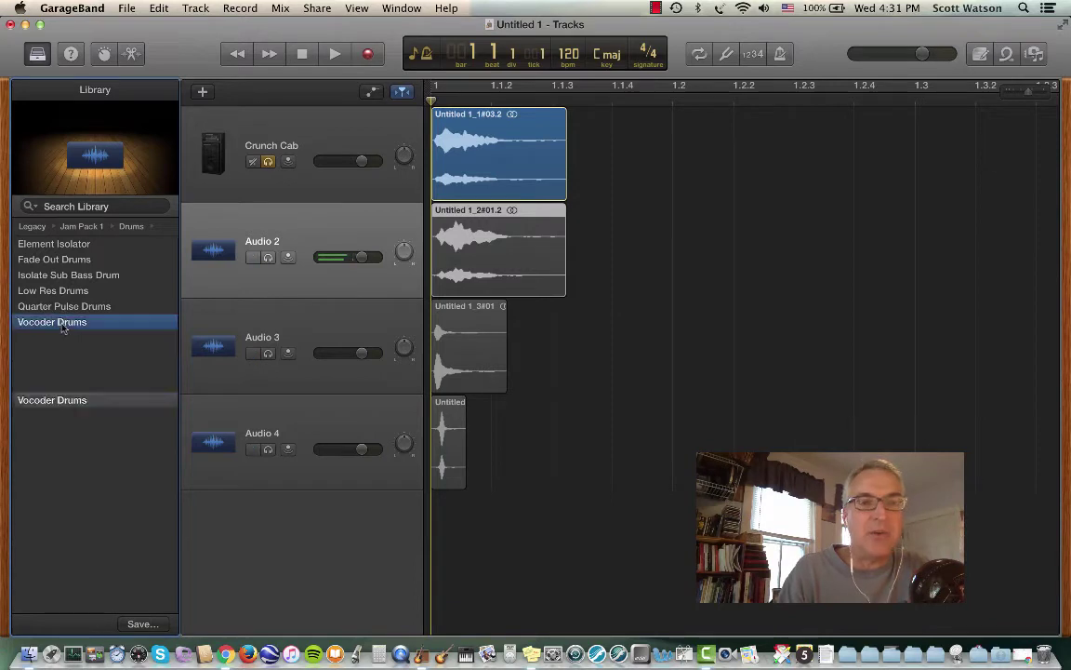
Step: Solo the Vocoder Drums track instead of Crunch Cab and play it back
click(268, 258)
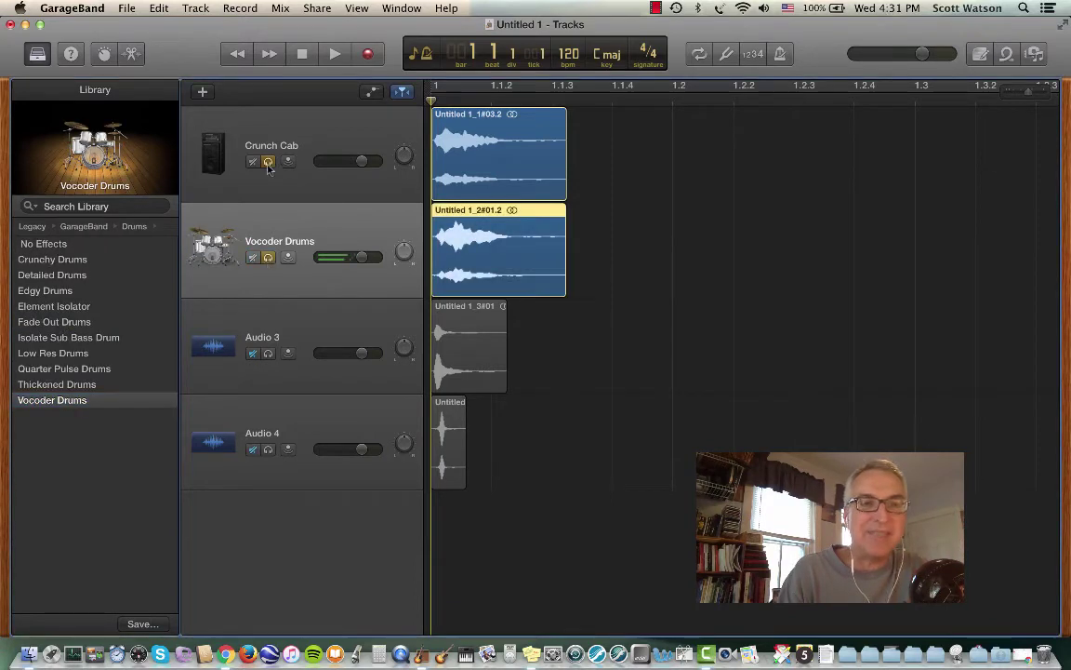
click(268, 164)
key(space)
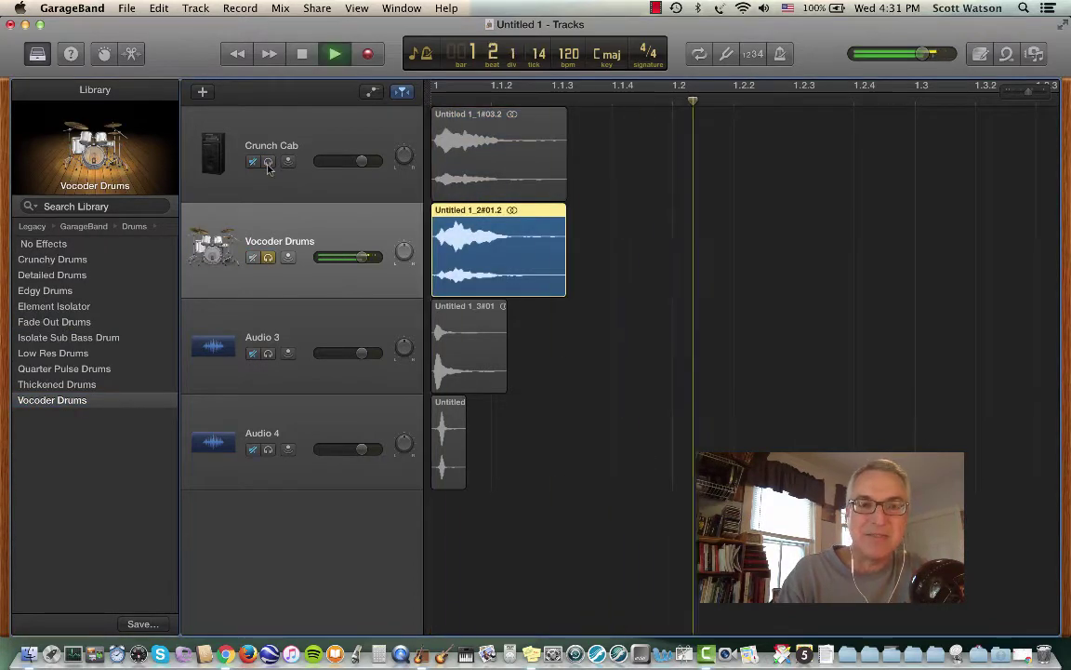
key(space)
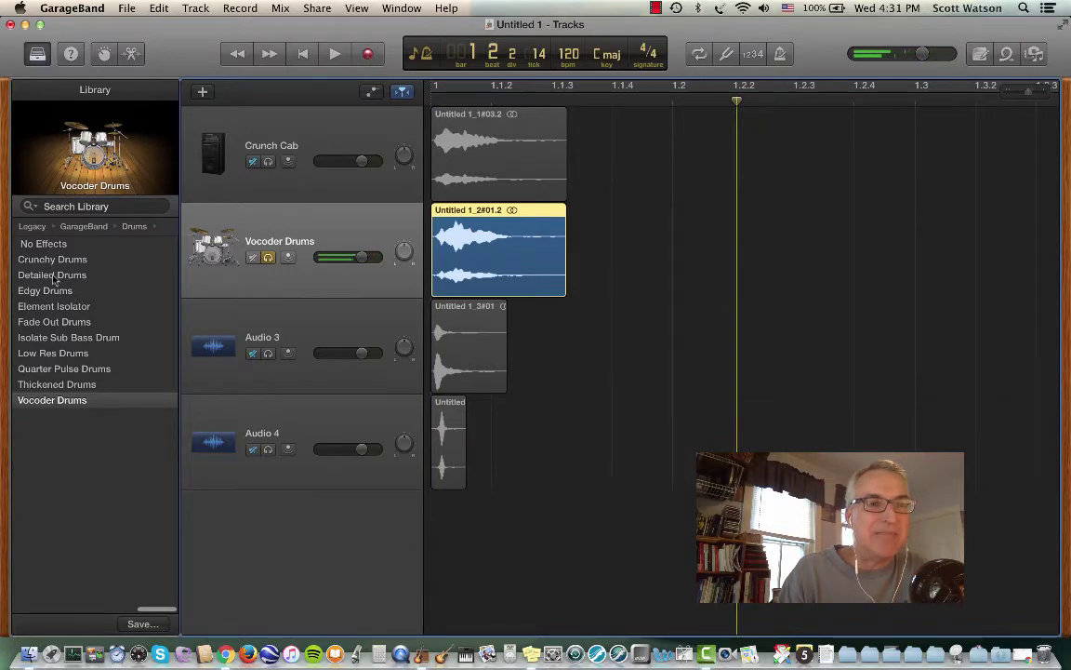
Step: Audition the Detailed Drums, Crunchy Drums and Edgy Drums patches on the soloed second track, playing the sound with each
click(53, 275)
key(space)
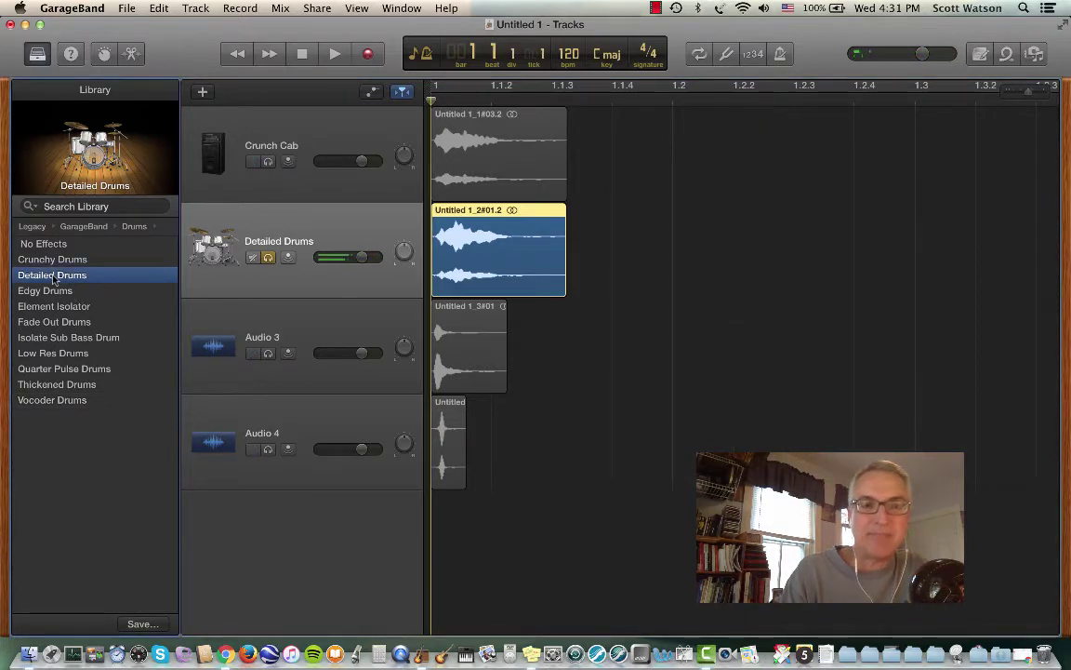
key(space)
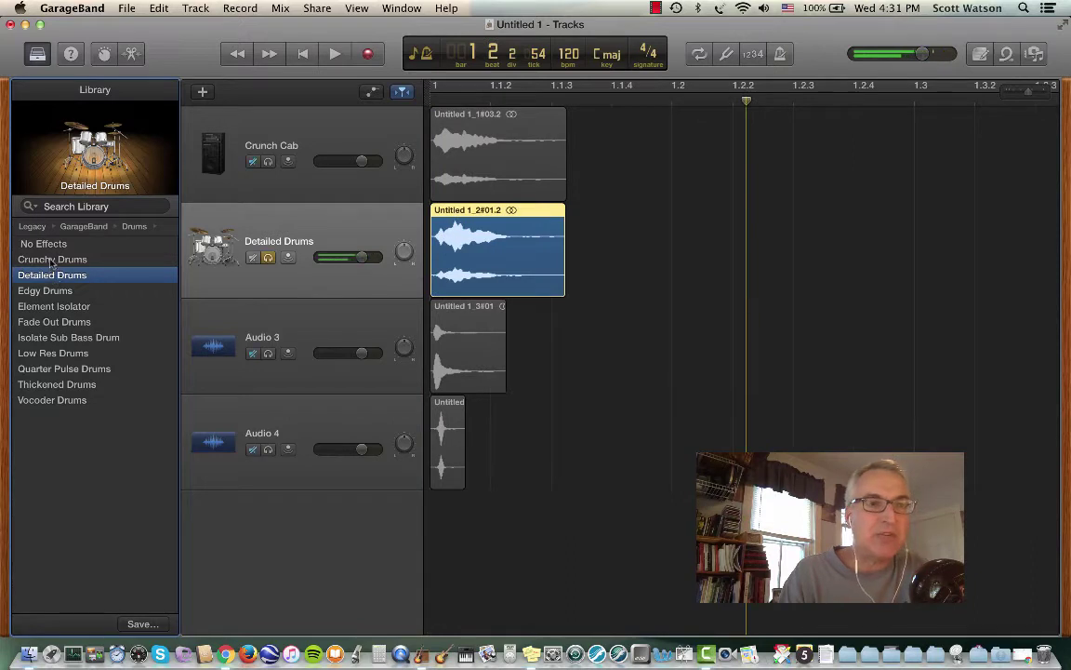
click(51, 261)
key(space)
key(space)
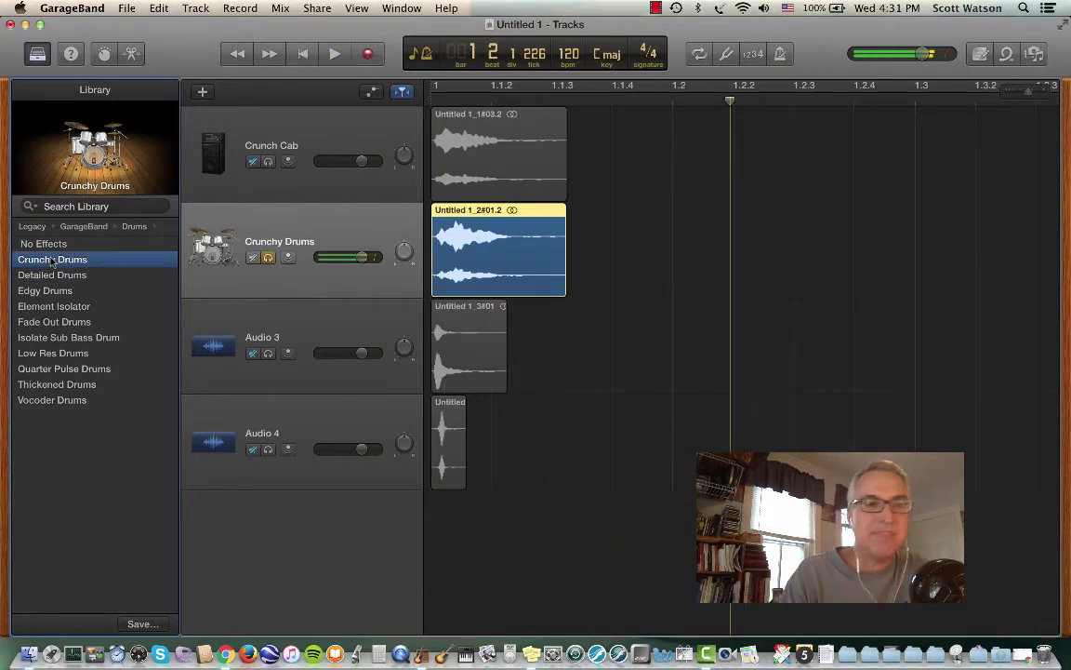
click(42, 275)
click(39, 291)
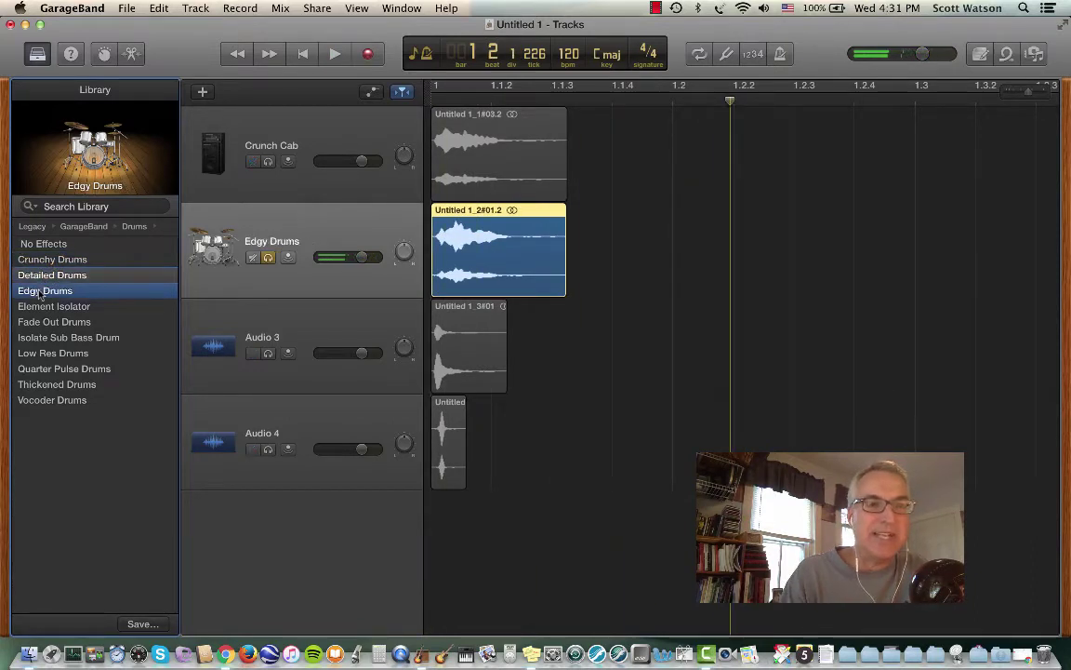
key(space)
key(space)
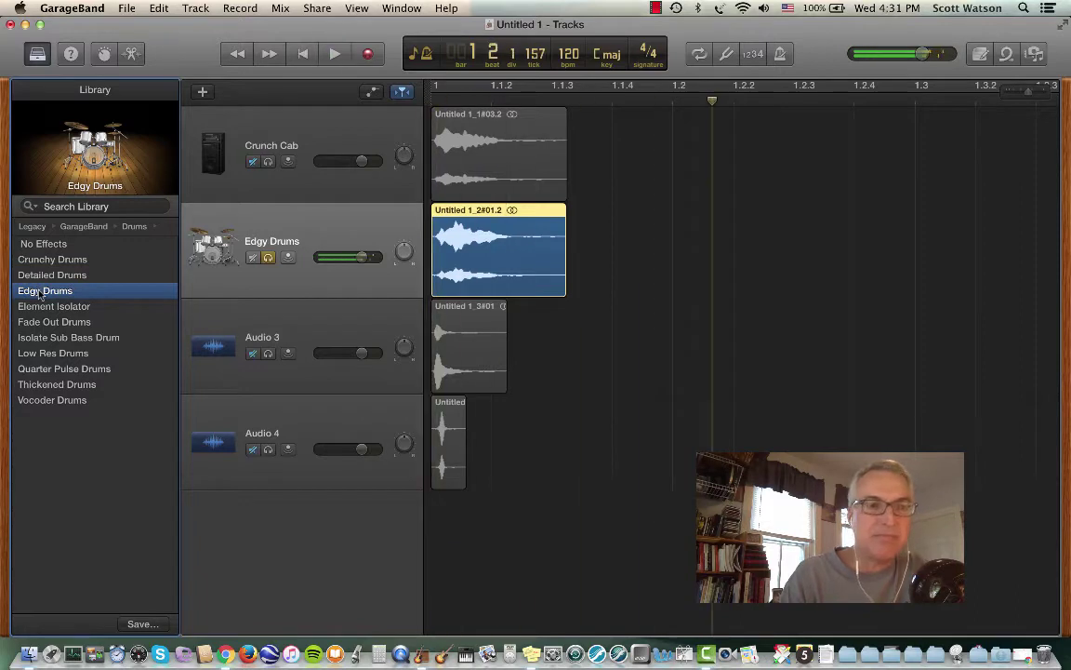
Step: Try the Element Isolator and Isolate Sub Bass Drum patches on the soloed second track and play each one
click(39, 307)
key(space)
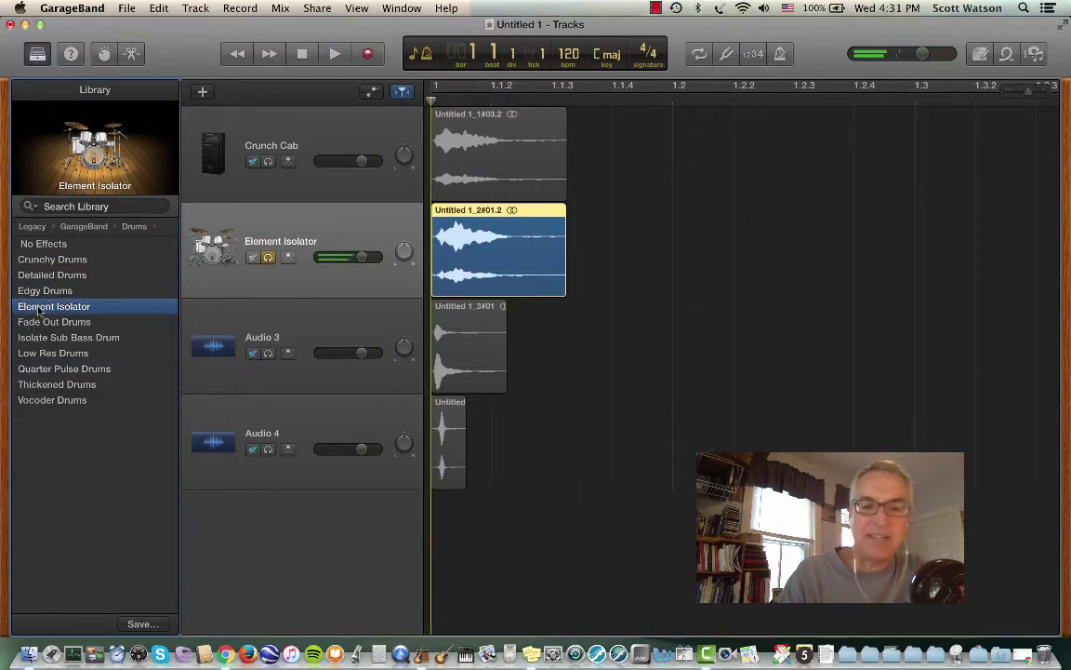
key(space)
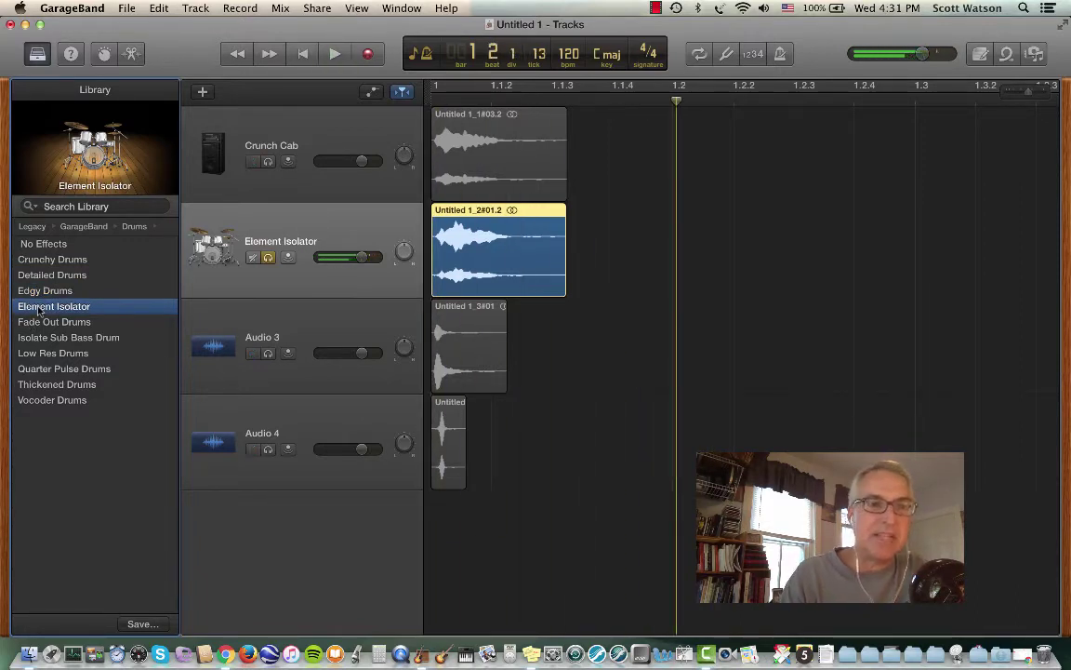
click(39, 339)
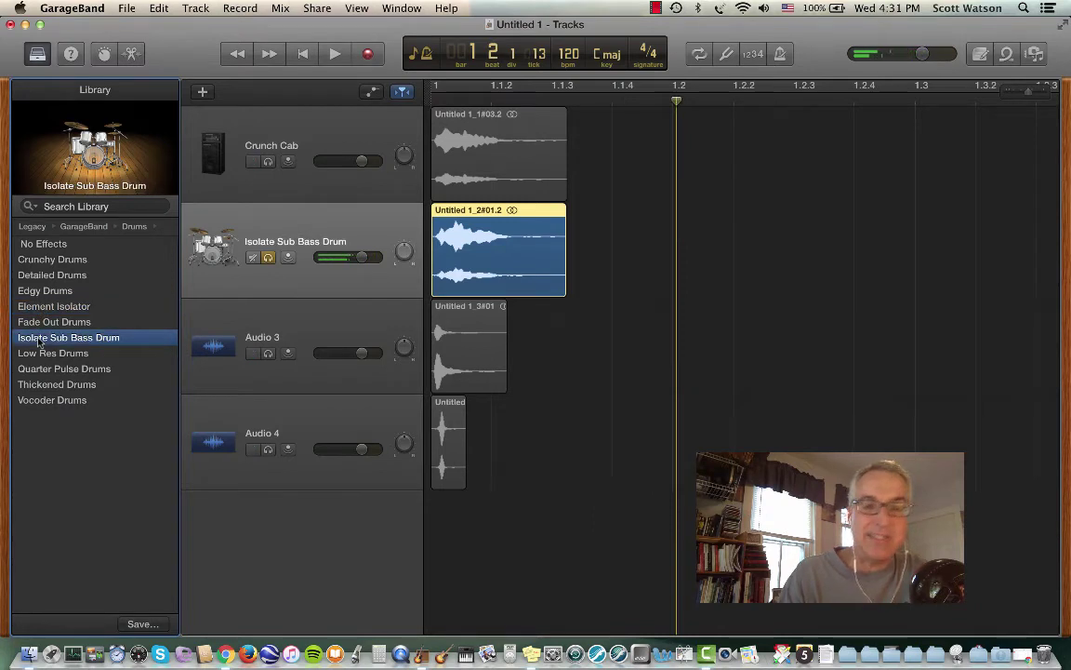
key(space)
key(space)
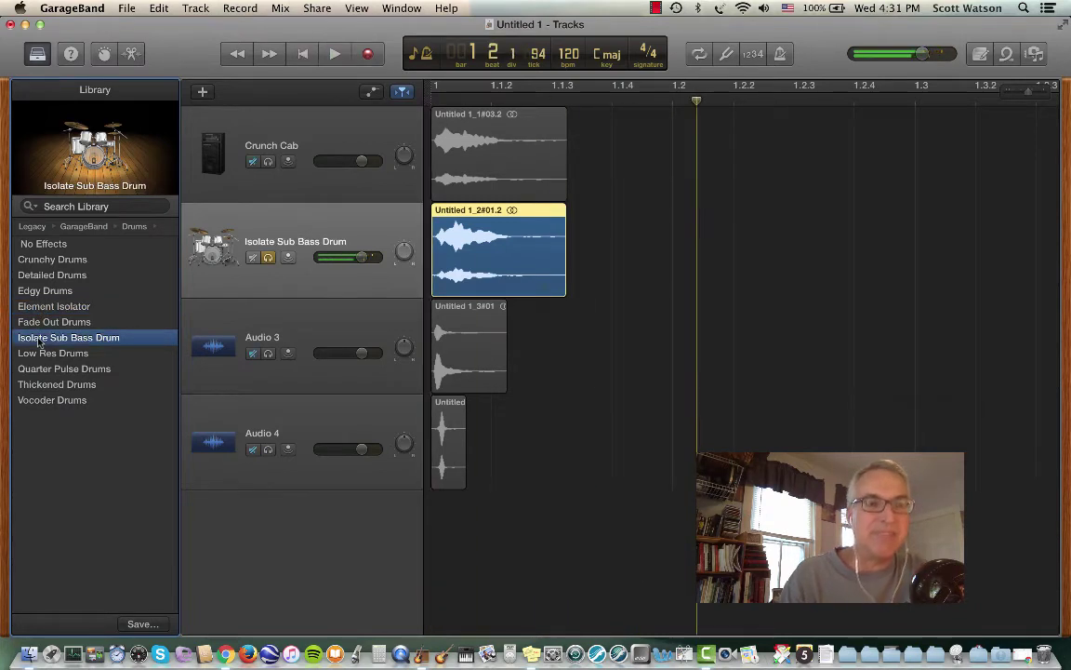
Step: Try the Low Res Drums and Quarter Pulse Drums patches on the soloed second track and play each one
click(31, 357)
key(space)
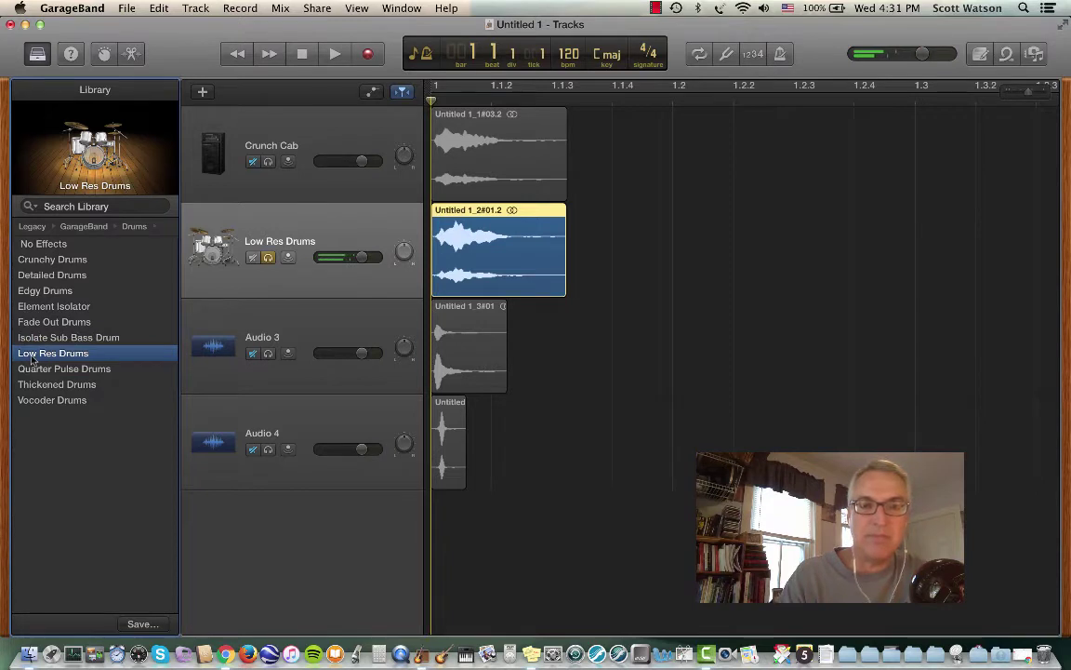
key(space)
click(32, 373)
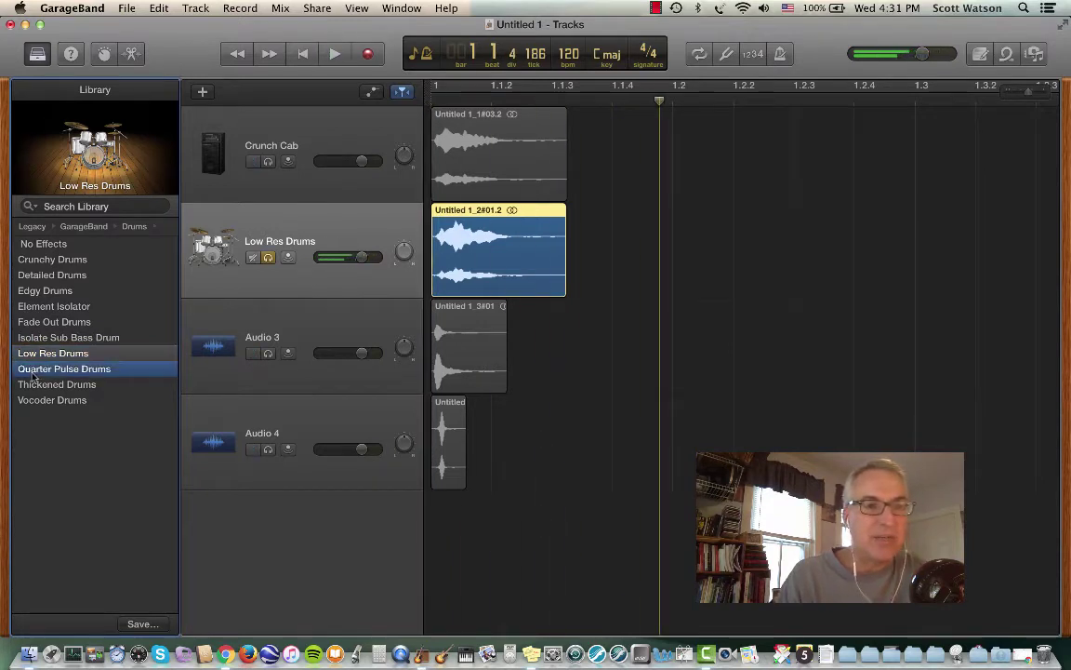
key(space)
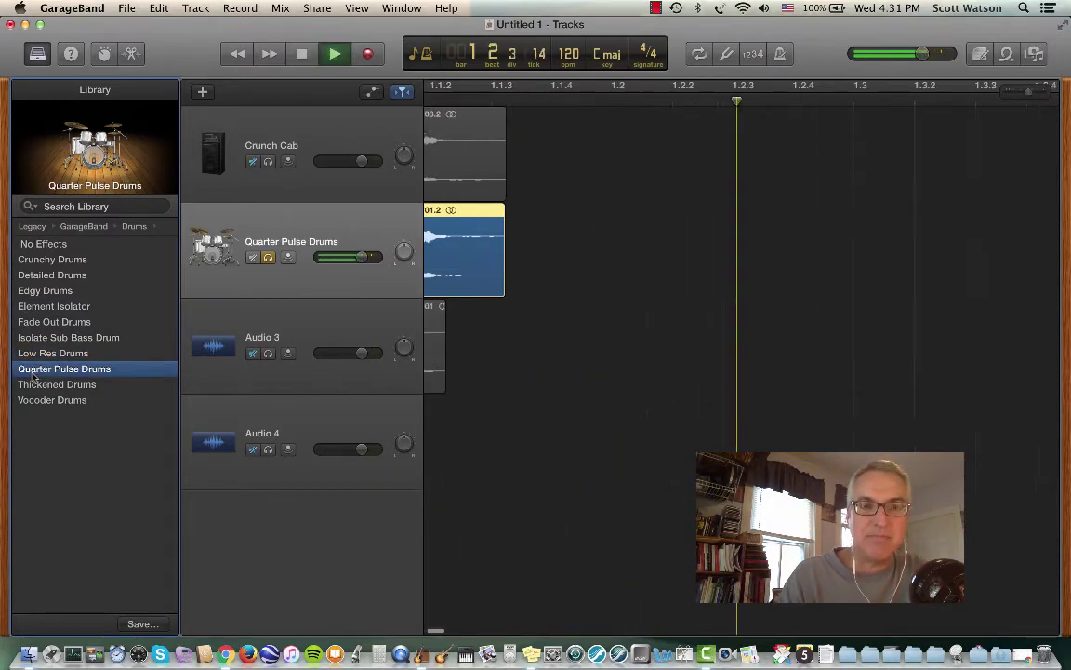
key(space)
Step: Apply the Thickened Drums patch to the soloed second track and play the sound
click(30, 385)
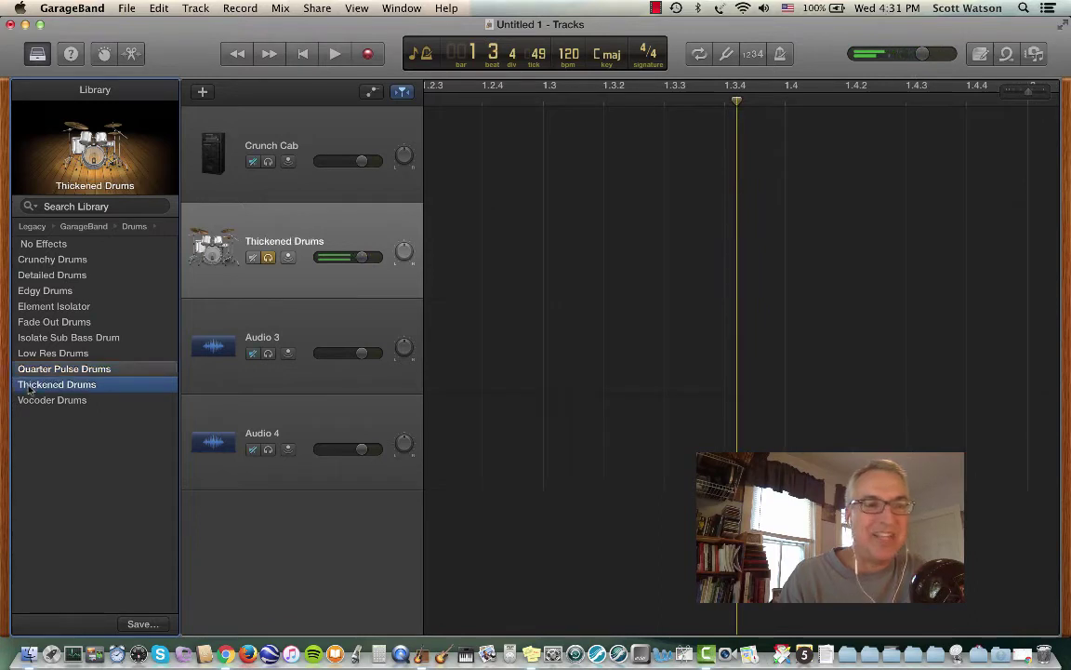
key(space)
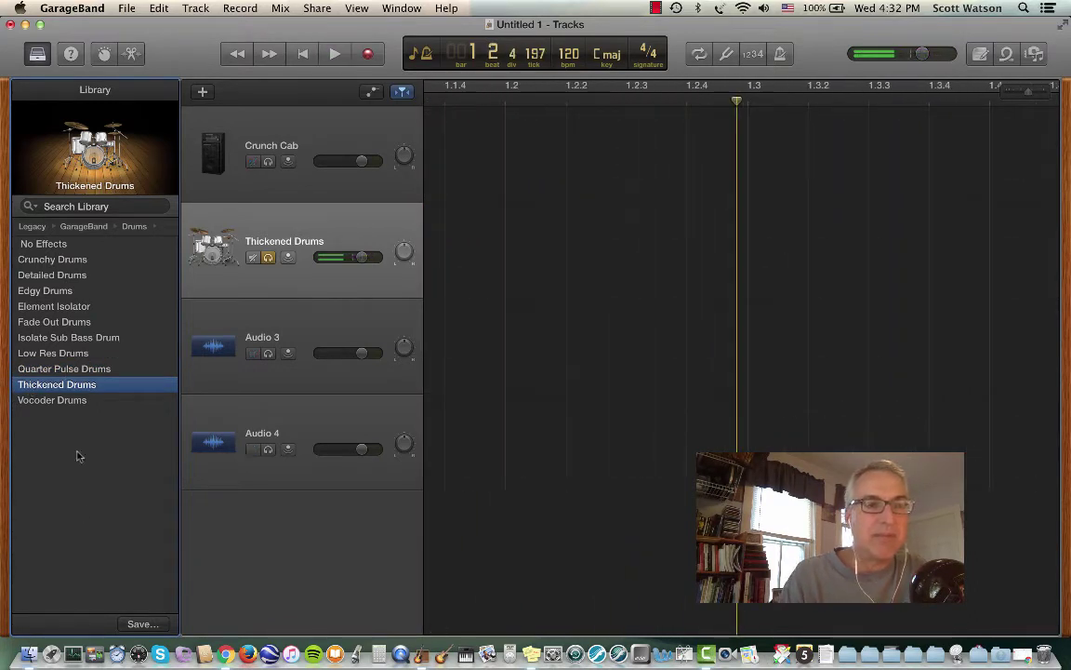
scroll(108, 558, left, 5)
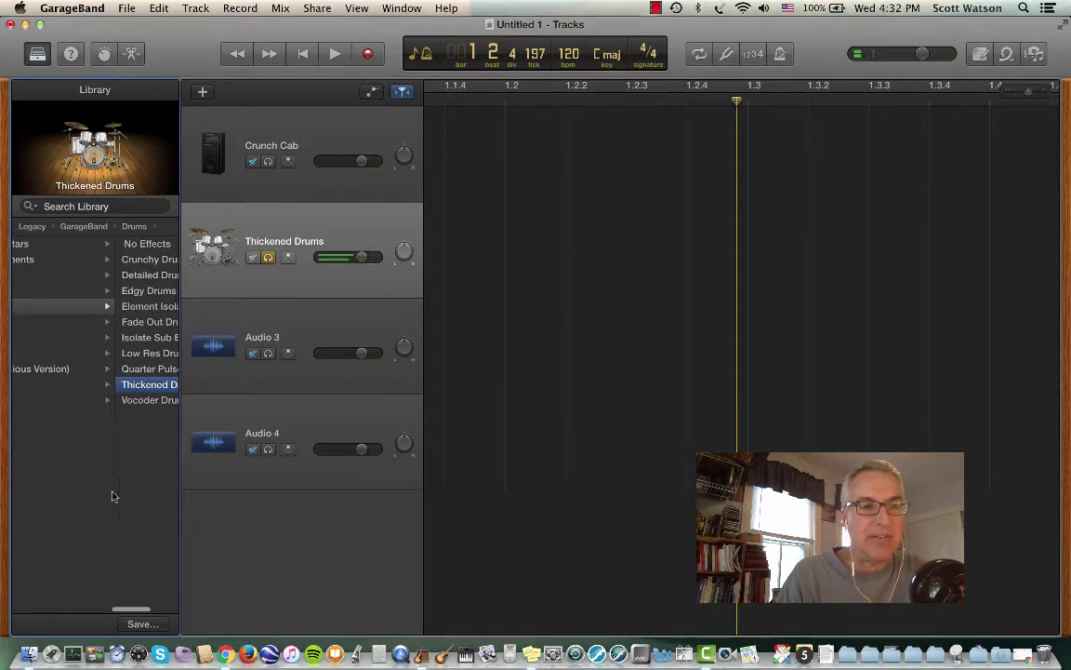
scroll(112, 493, right, 5)
Step: Return to the project start, solo Audio 3 instead of Thickened Drums, and play its sound
click(301, 337)
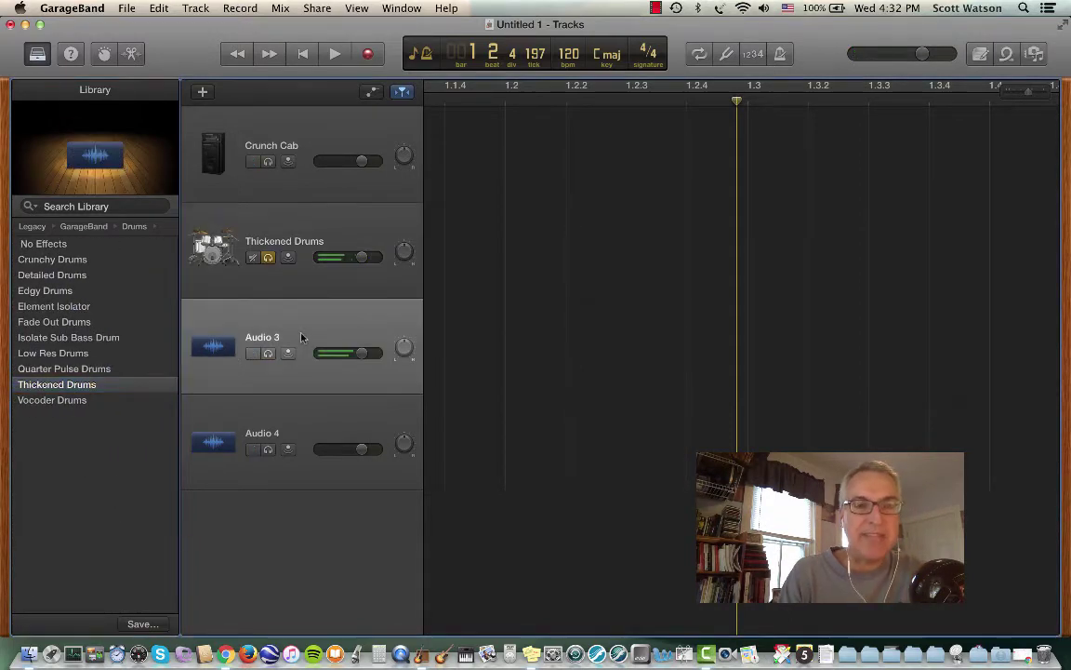
key(Return)
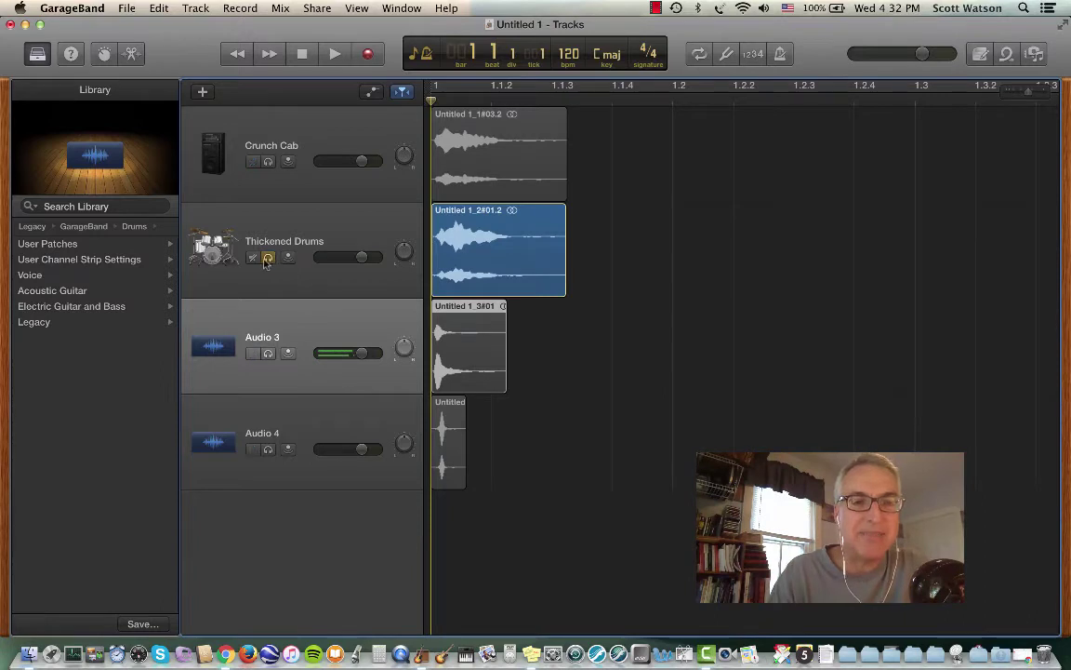
key(super+a)
click(268, 355)
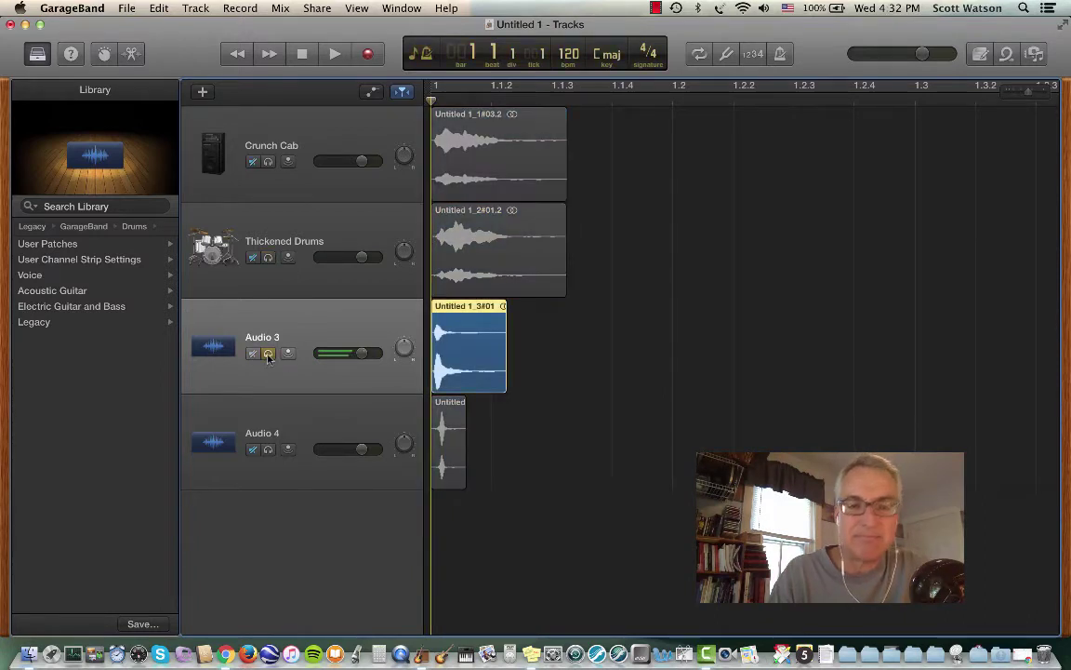
key(space)
key(space)
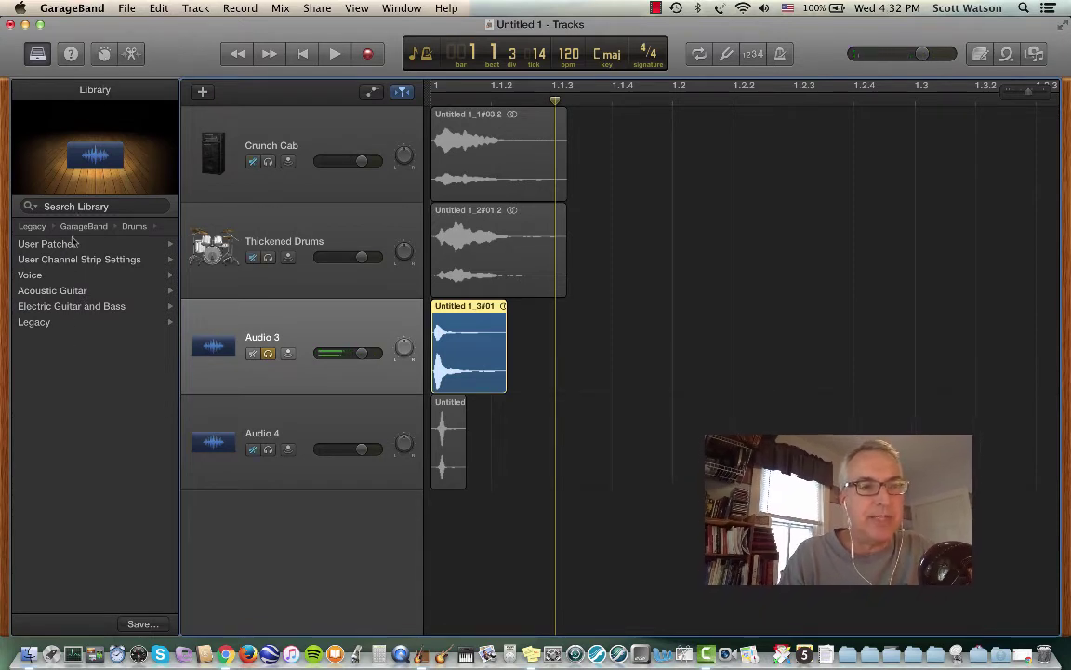
Step: Turn on Audio 3's compressor with a high amount, raise its low cut, ambience and reverb, and play it back from the start
mouse_move(90, 172)
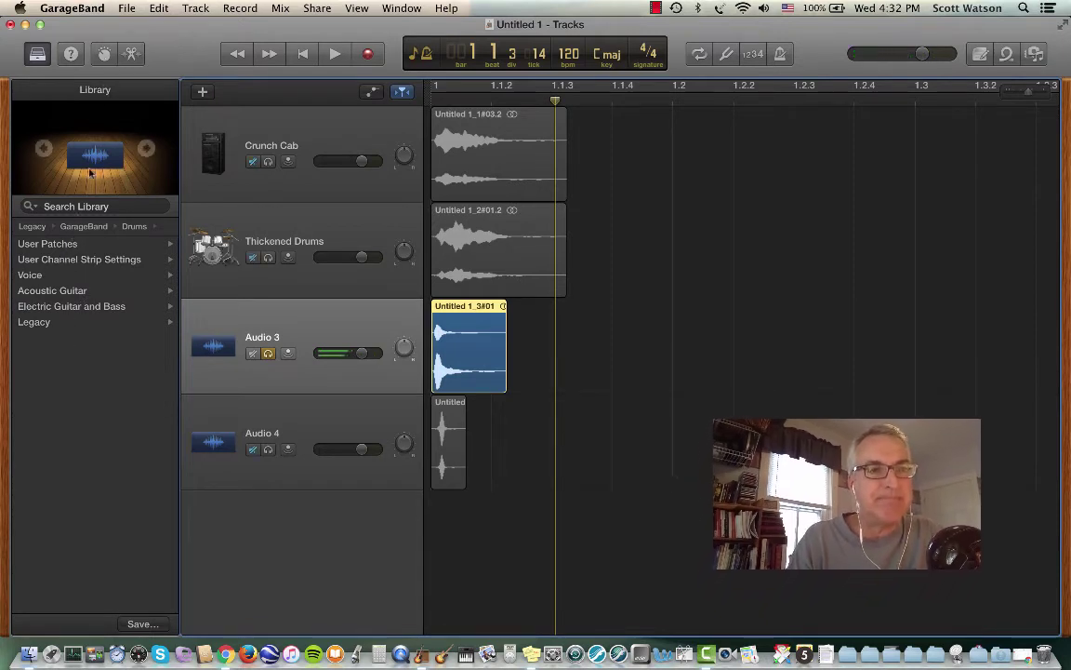
click(104, 54)
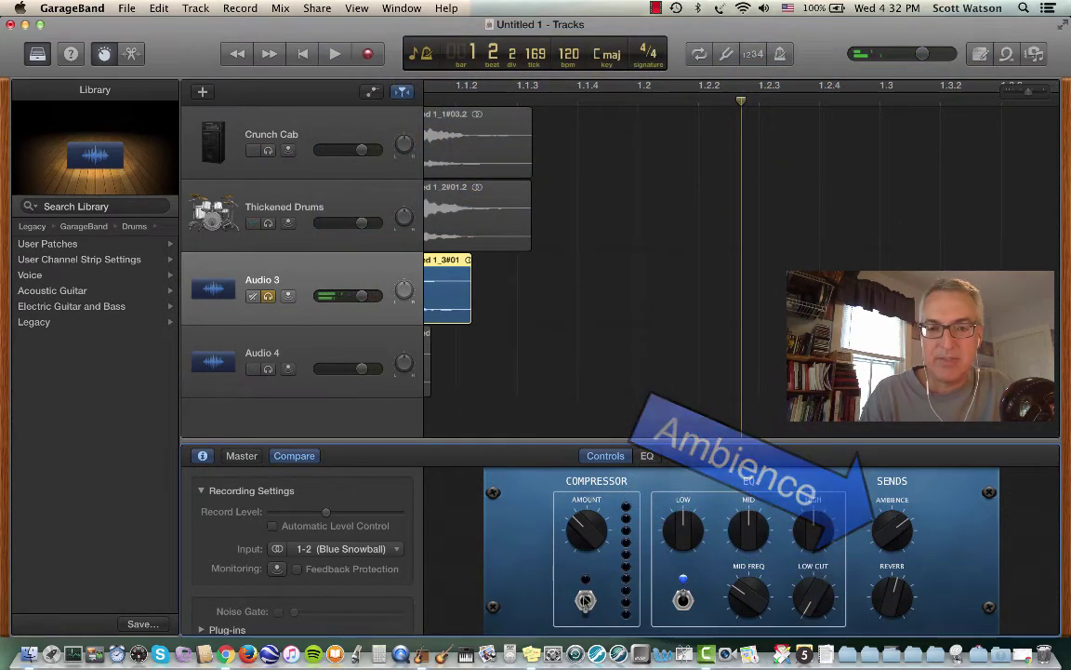
click(586, 599)
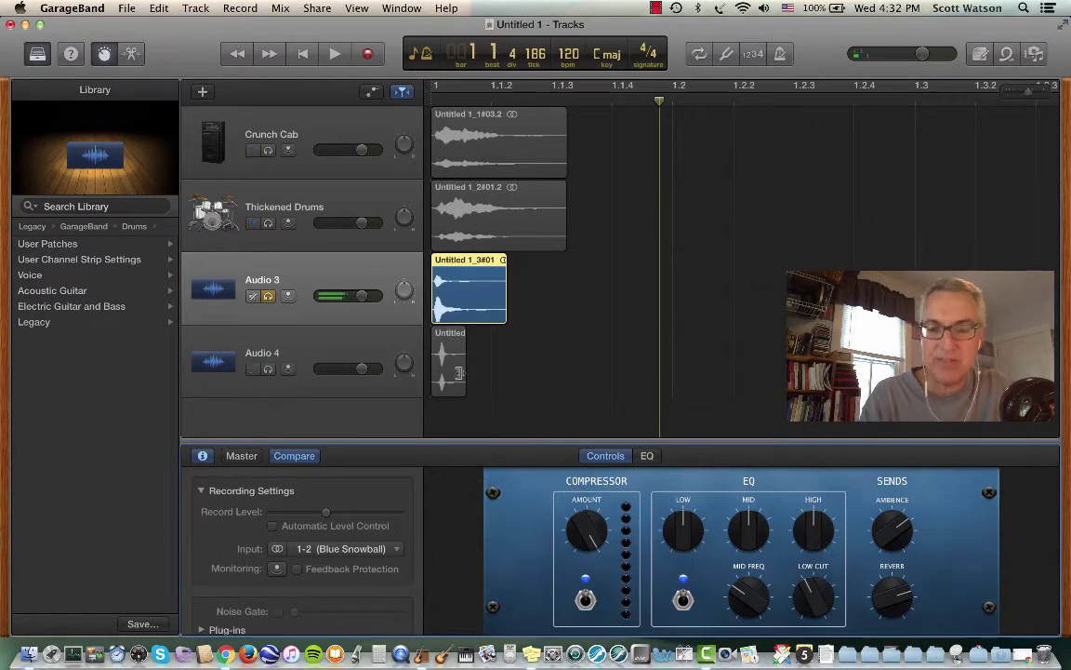
key(Return)
key(space)
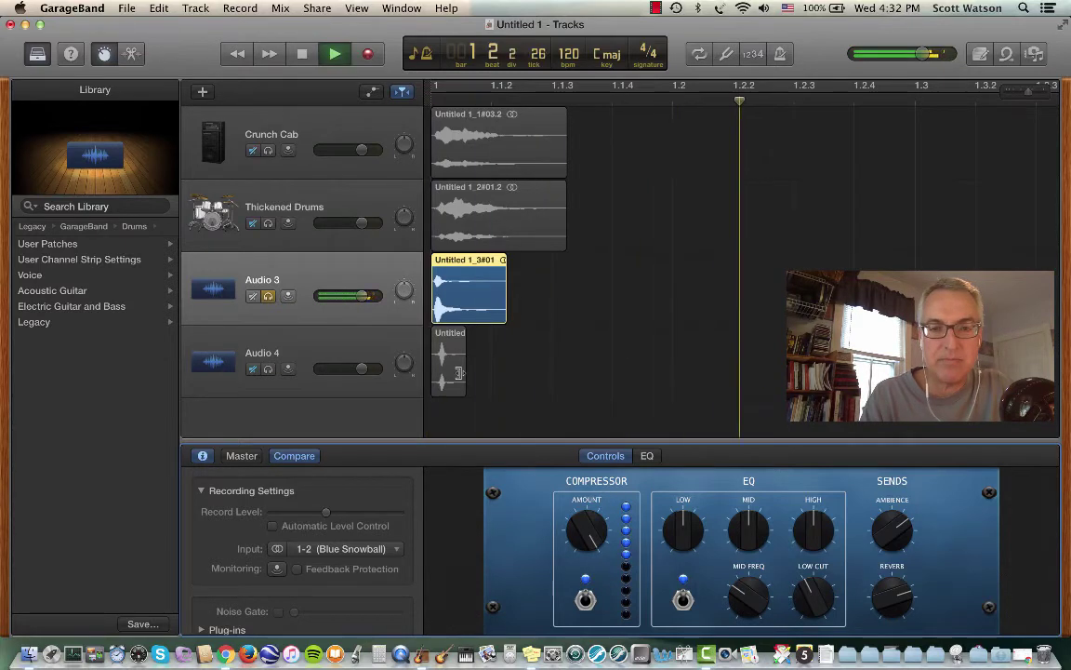
key(space)
key(Return)
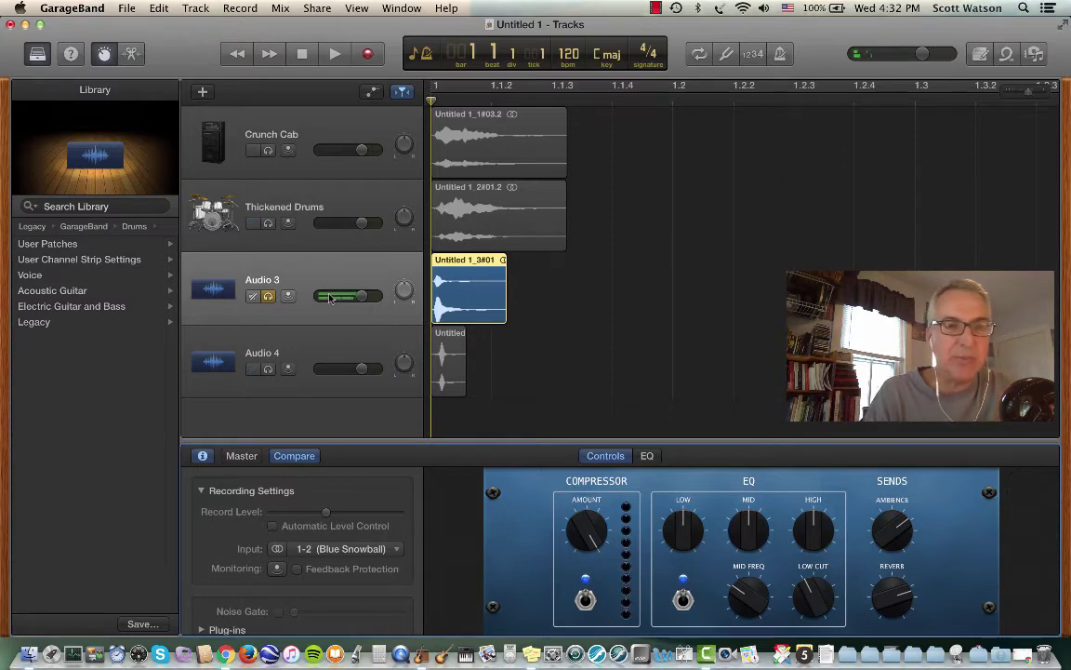
Step: Apply the Tube Vocal patch from the Voice patches to the Audio 4 track
click(321, 347)
key(space)
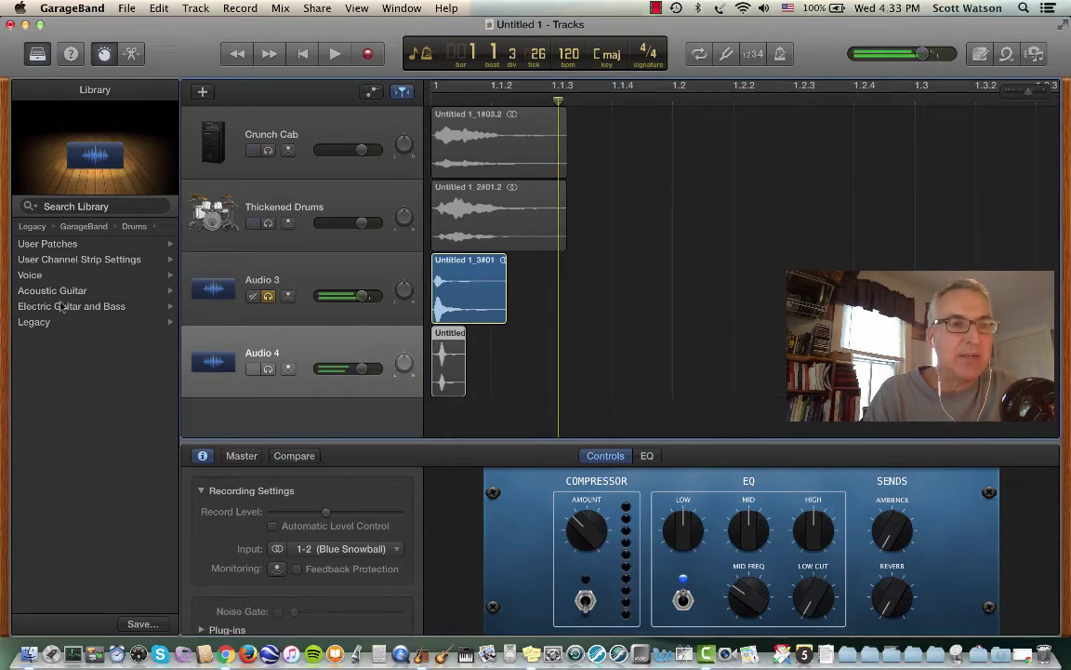
click(32, 275)
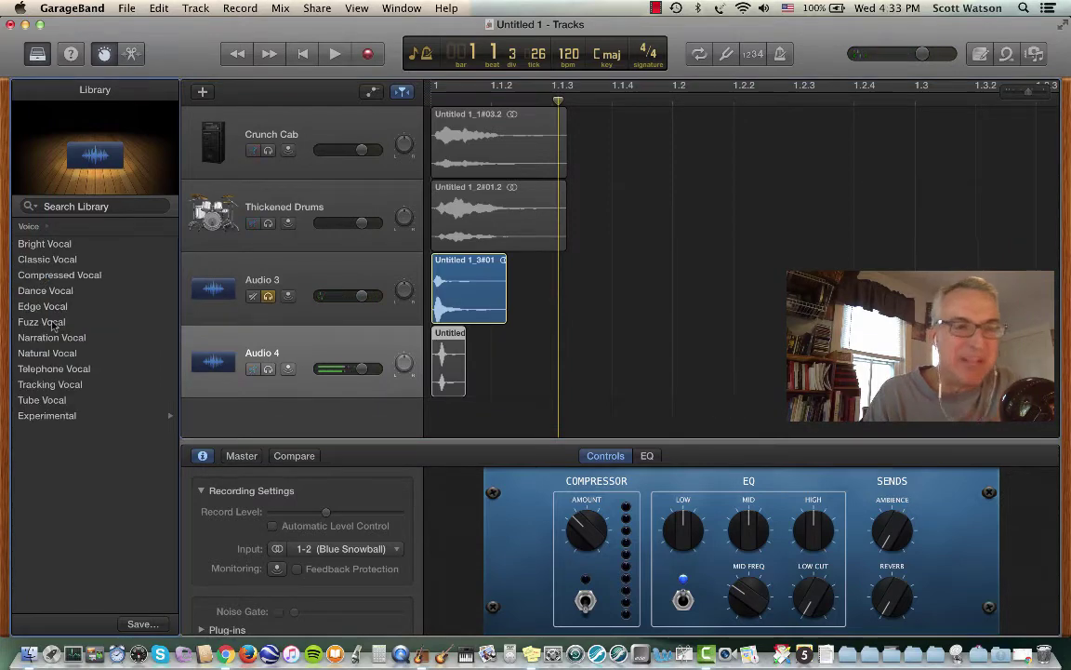
click(53, 402)
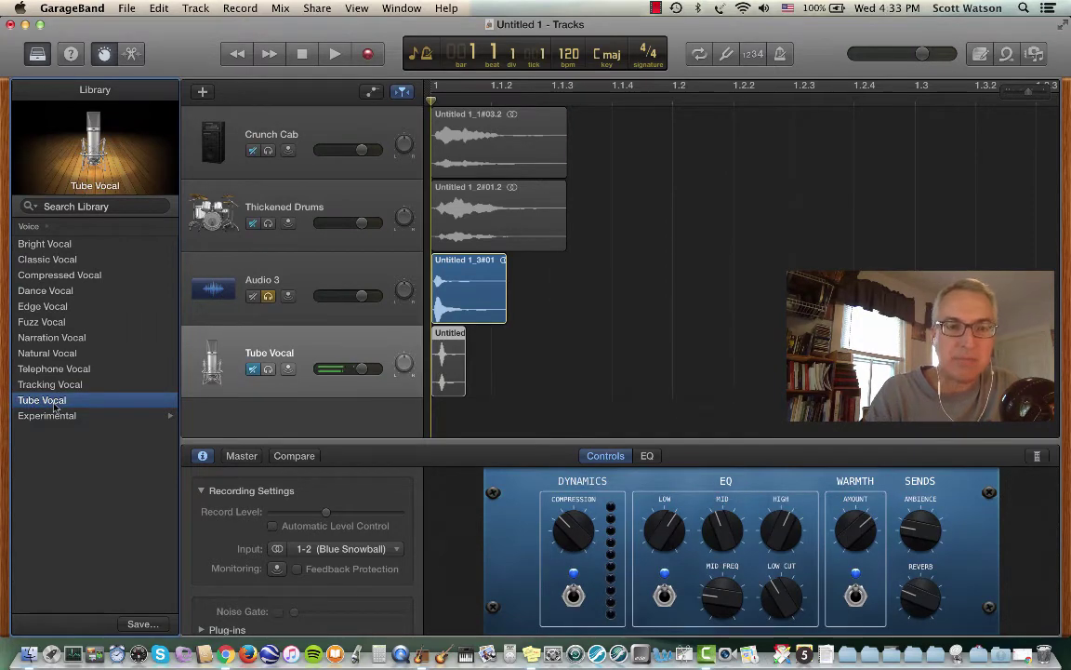
Step: Solo the Tube Vocal track instead of Audio 3, play its sound, and return to the start
click(268, 370)
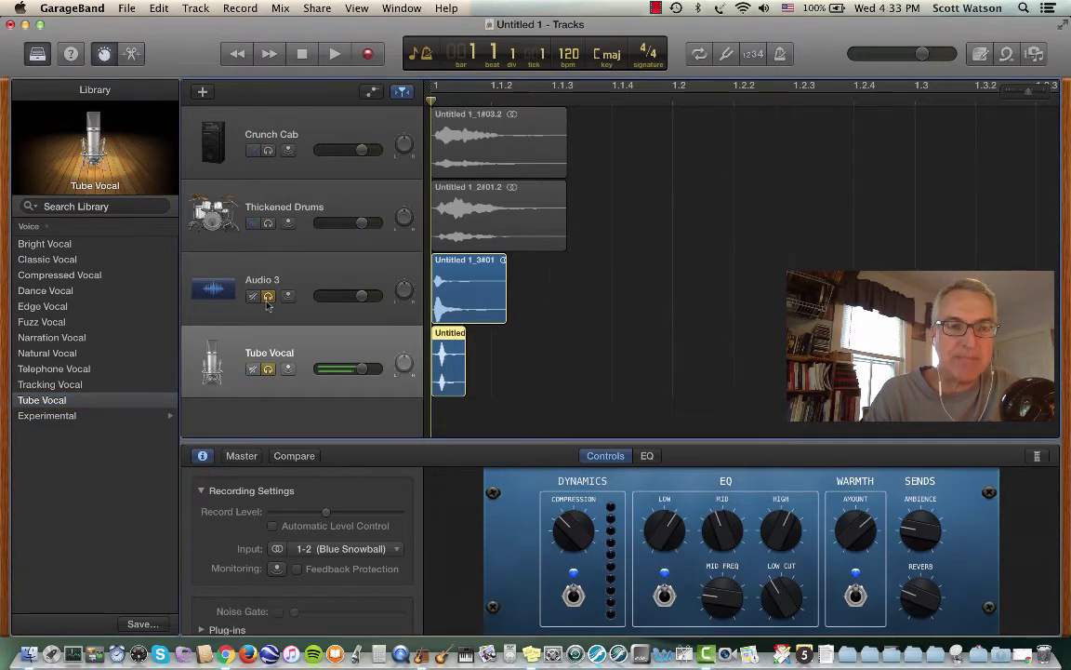
click(267, 299)
key(space)
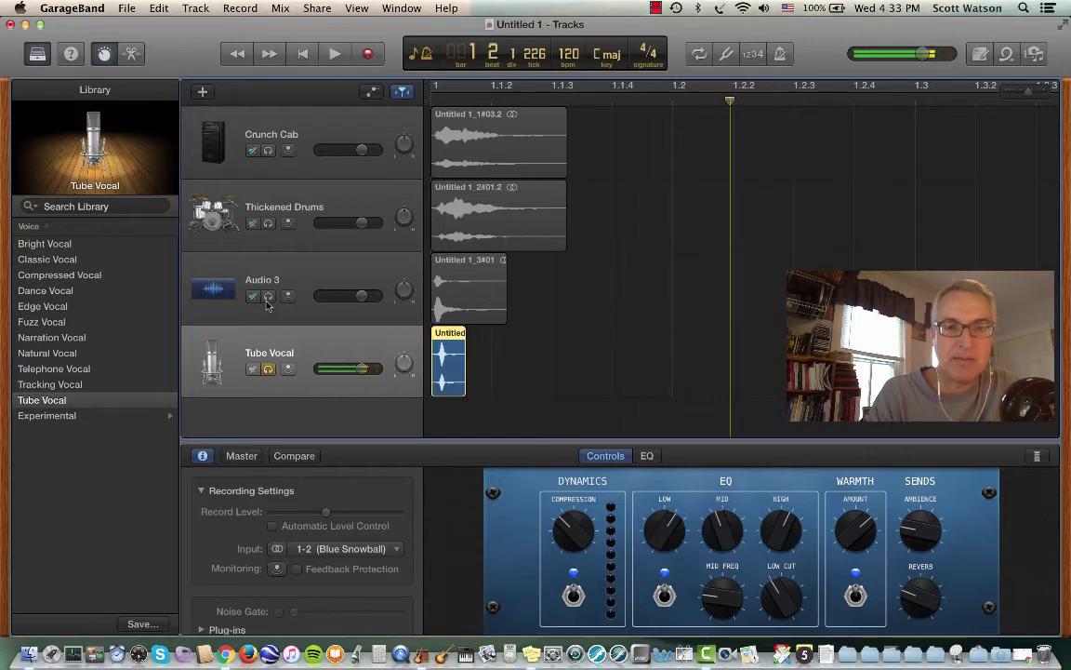
key(space)
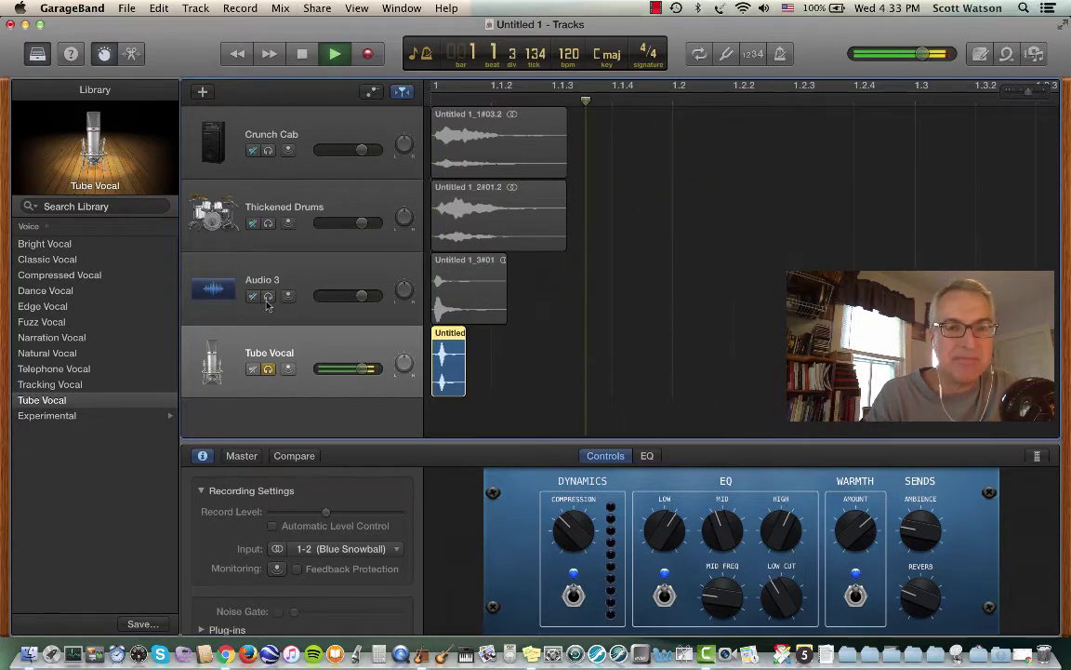
key(space)
key(Return)
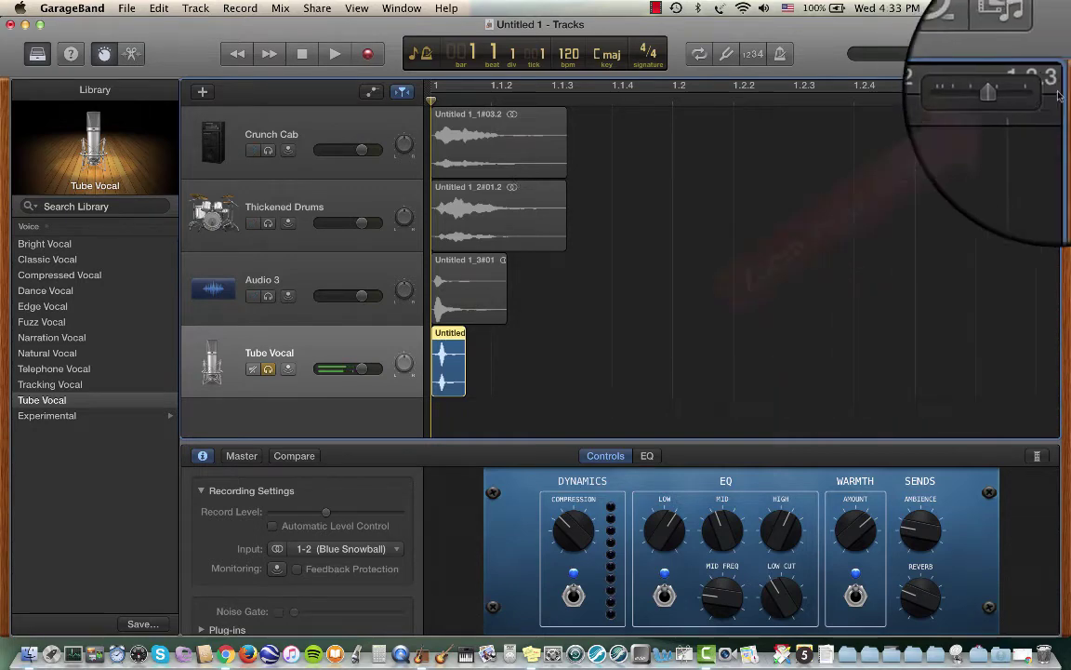
Step: Reorder the tracks to put Tube Vocal first, followed by Audio 3, Thickened Drums and Crunch Cab
drag(1028, 90, 1019, 89)
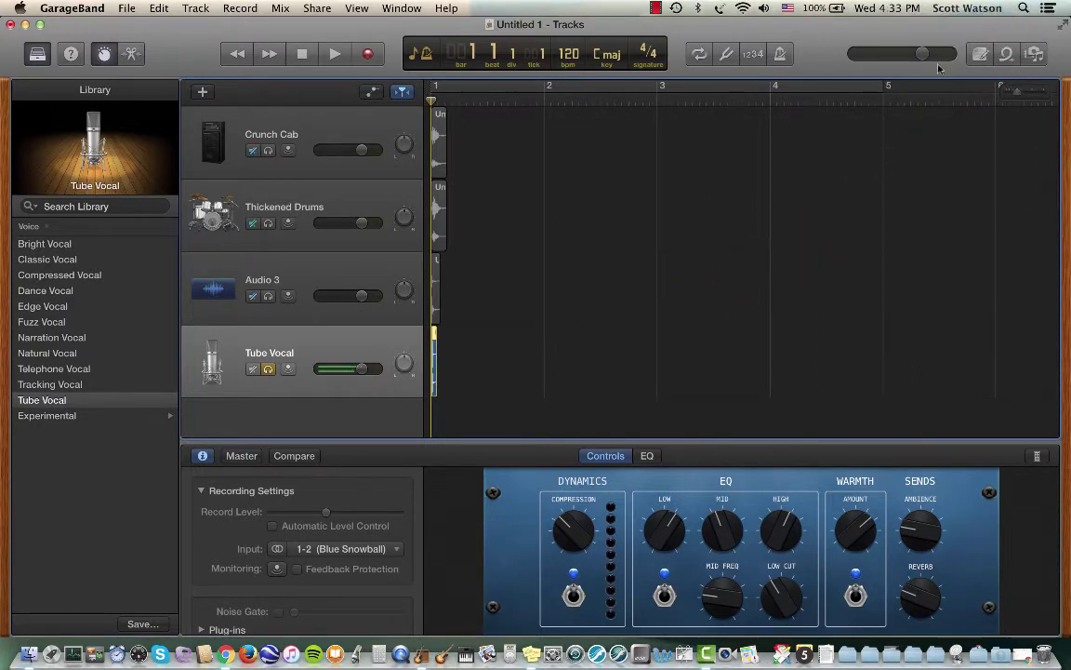
drag(330, 124, 312, 334)
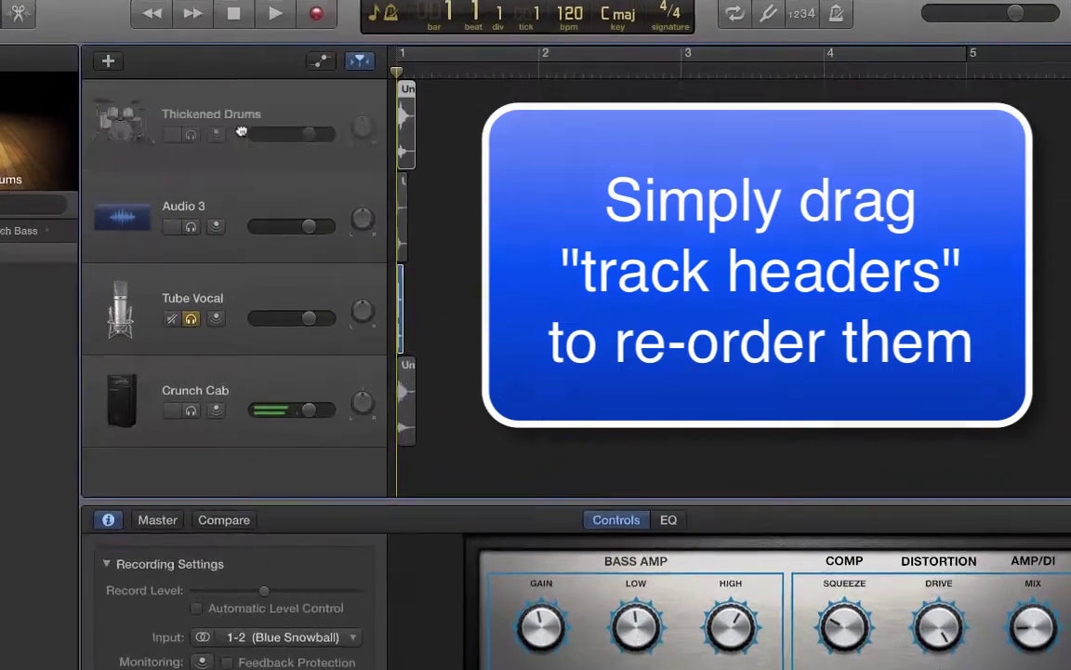
drag(241, 131, 234, 276)
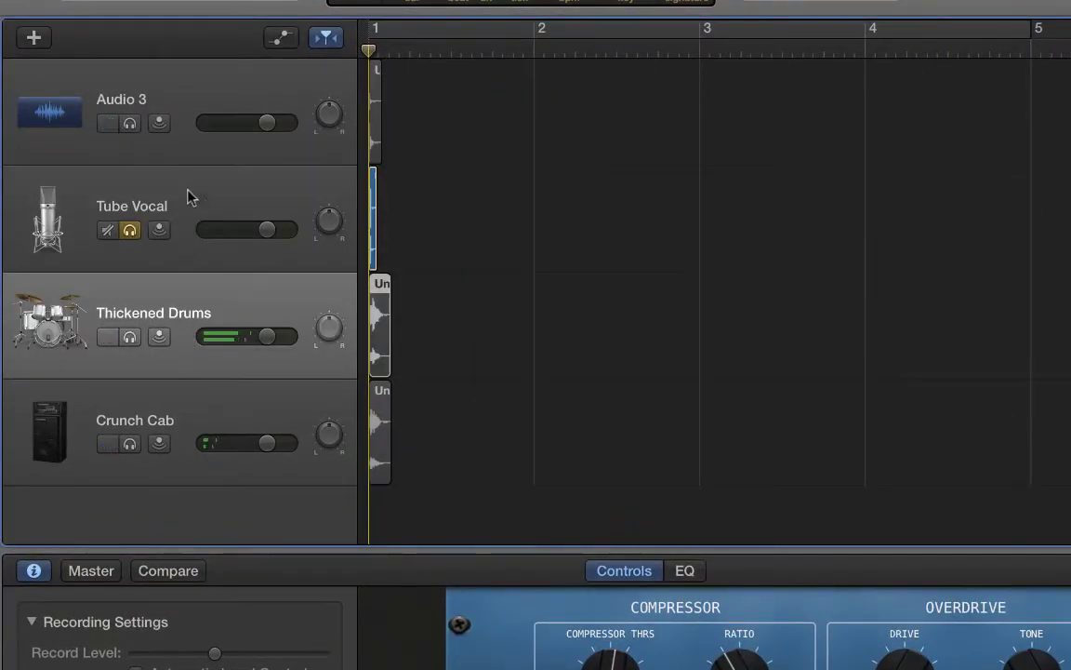
drag(189, 203, 185, 91)
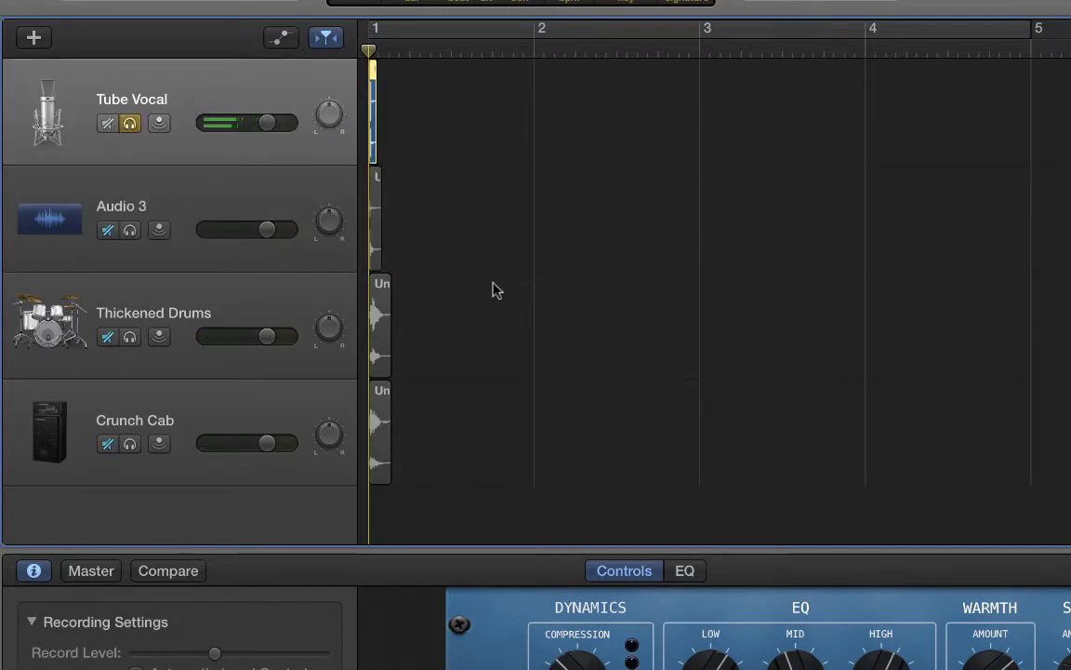
Step: With Smart Controls hidden and Tube Vocal unsoloed, copy the Crunch Cab region to beat 3 of bar 1 and play that track soloed
key(b)
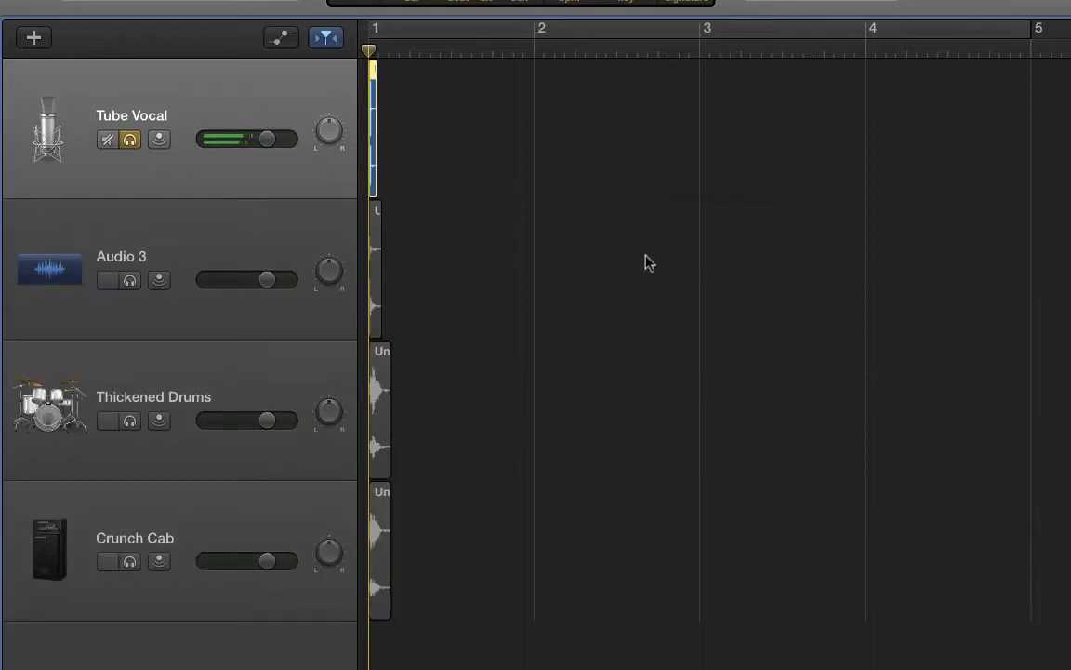
click(132, 142)
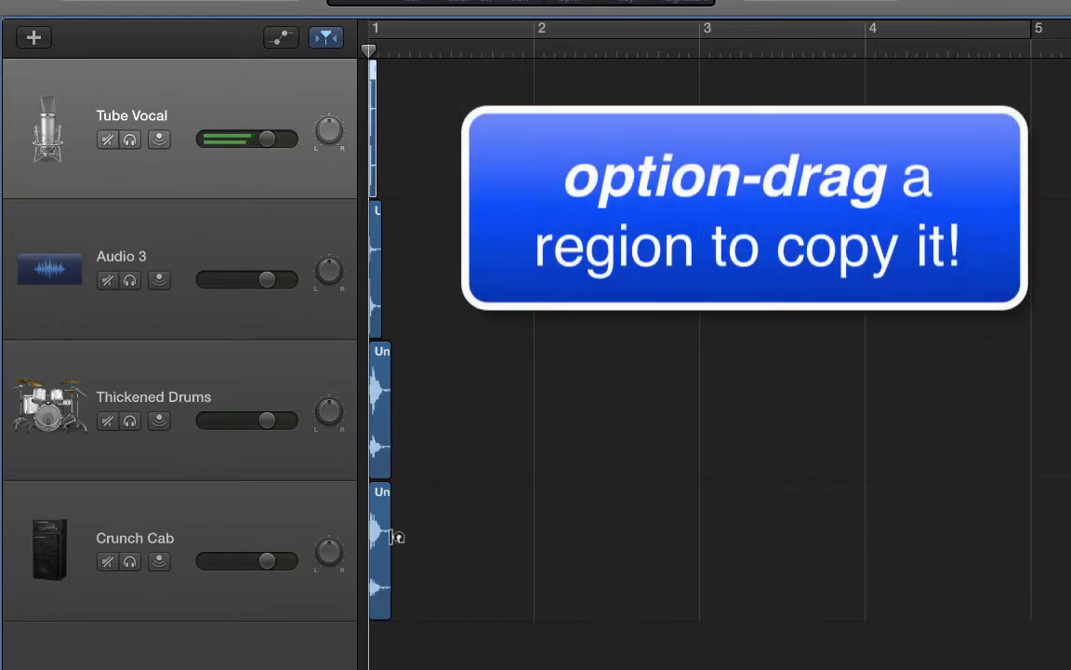
drag(378, 549, 460, 553)
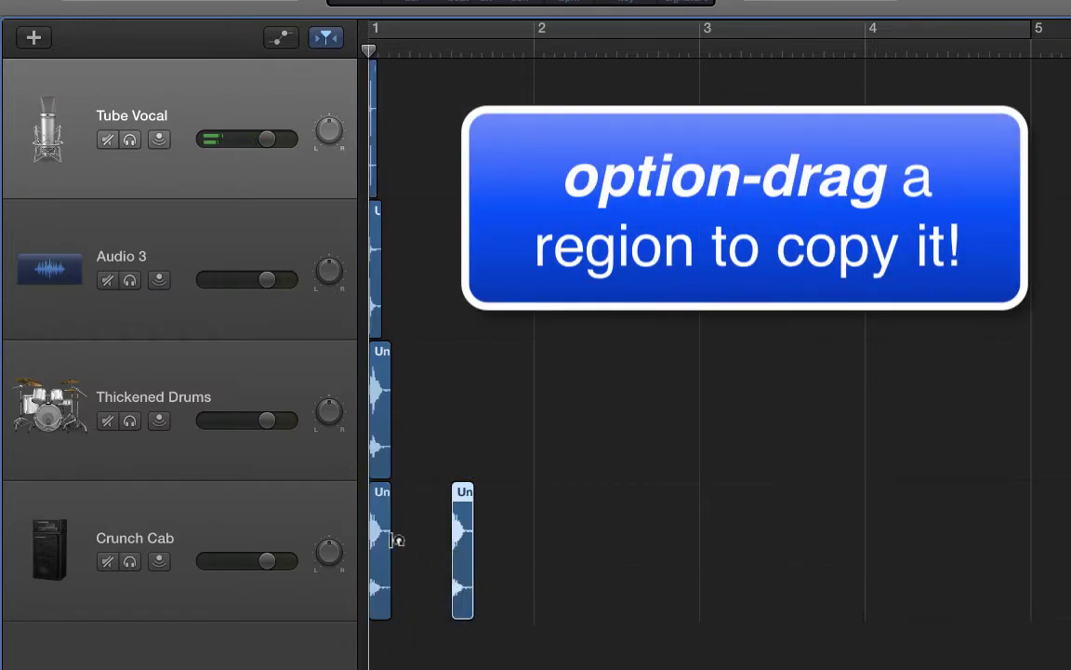
click(128, 564)
key(space)
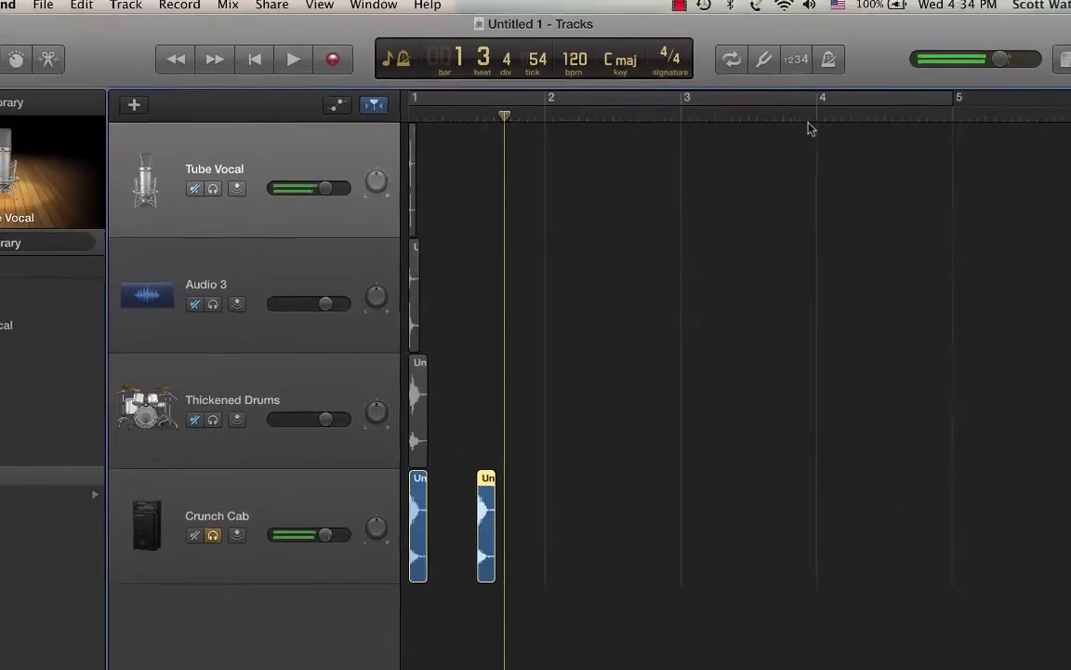
Step: Turn on the metronome and play the soloed Crunch Cab pattern from the start
click(825, 62)
key(Return)
key(space)
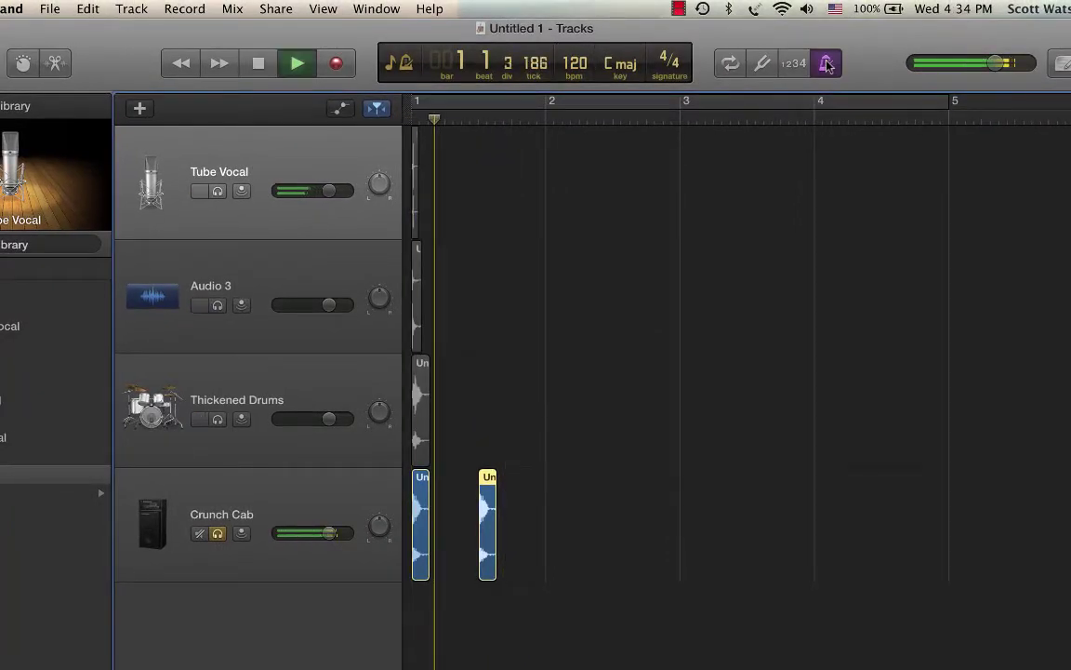
key(space)
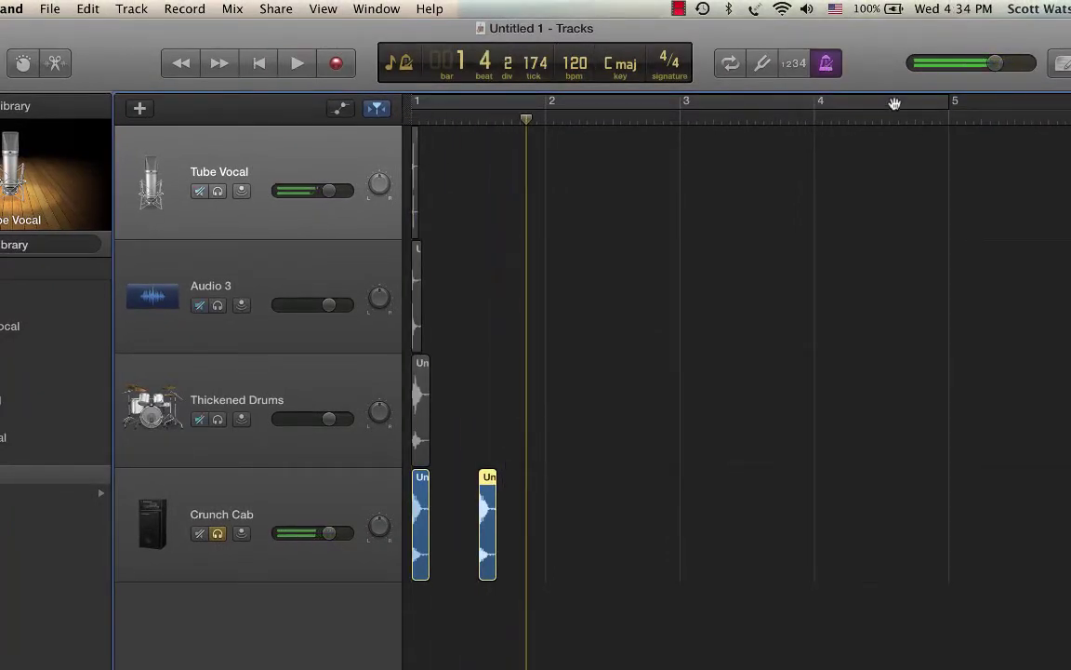
Step: Solo the Thickened Drums track, then move its region to beat 2 of bar 1 and copy it to beat 4
click(218, 420)
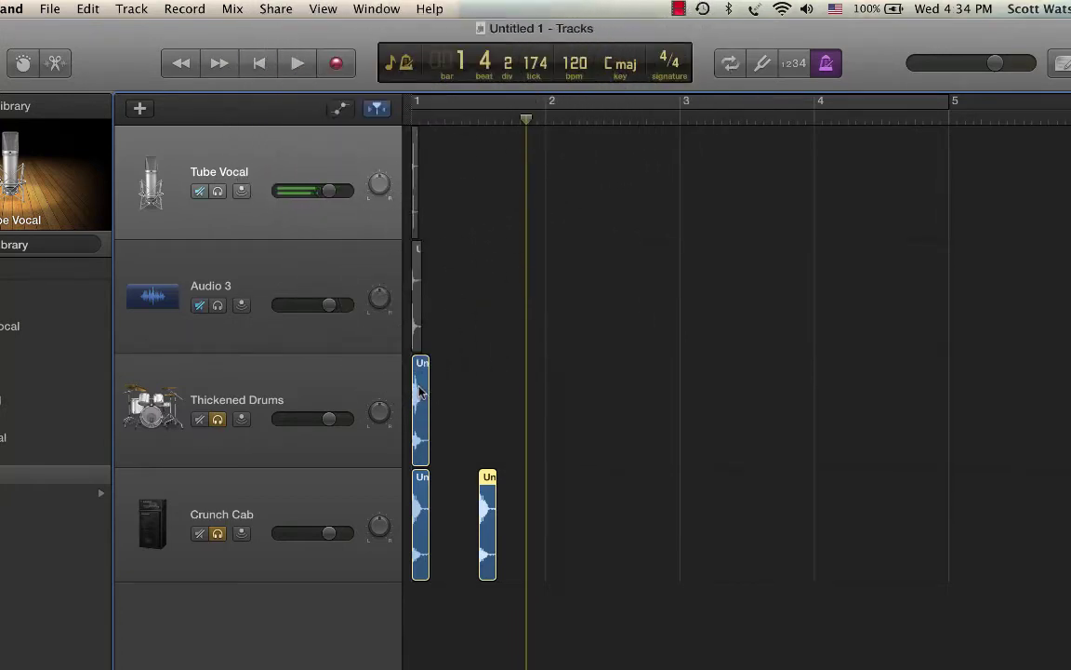
drag(419, 391, 453, 392)
key(space)
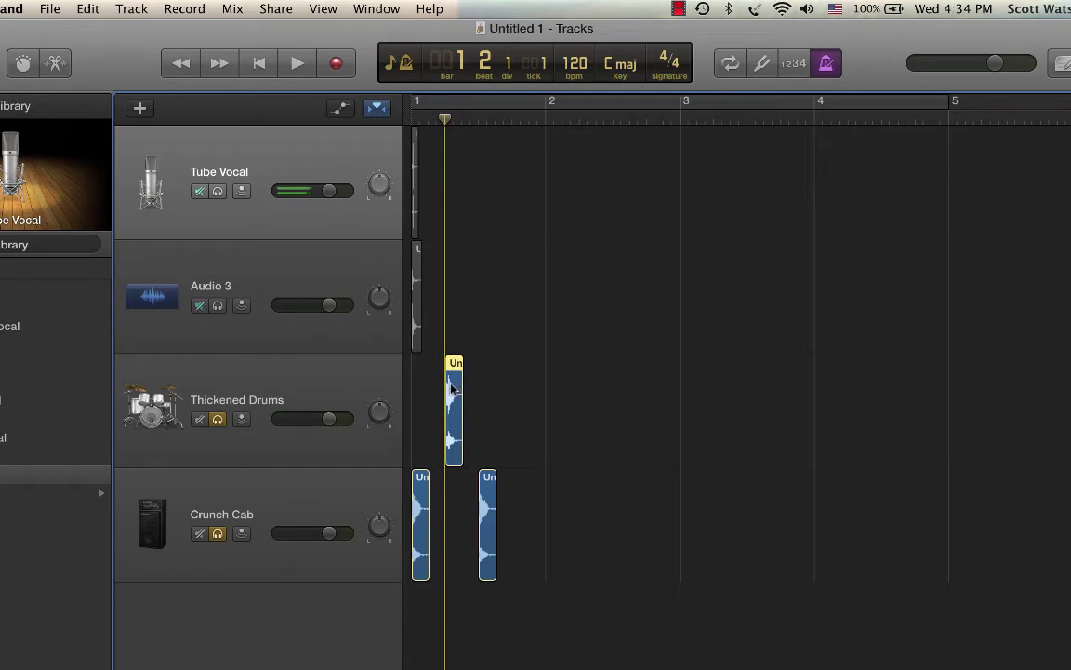
drag(453, 391, 519, 396)
Step: Play the combined Thickened Drums and Crunch Cab pattern from the start
key(Return)
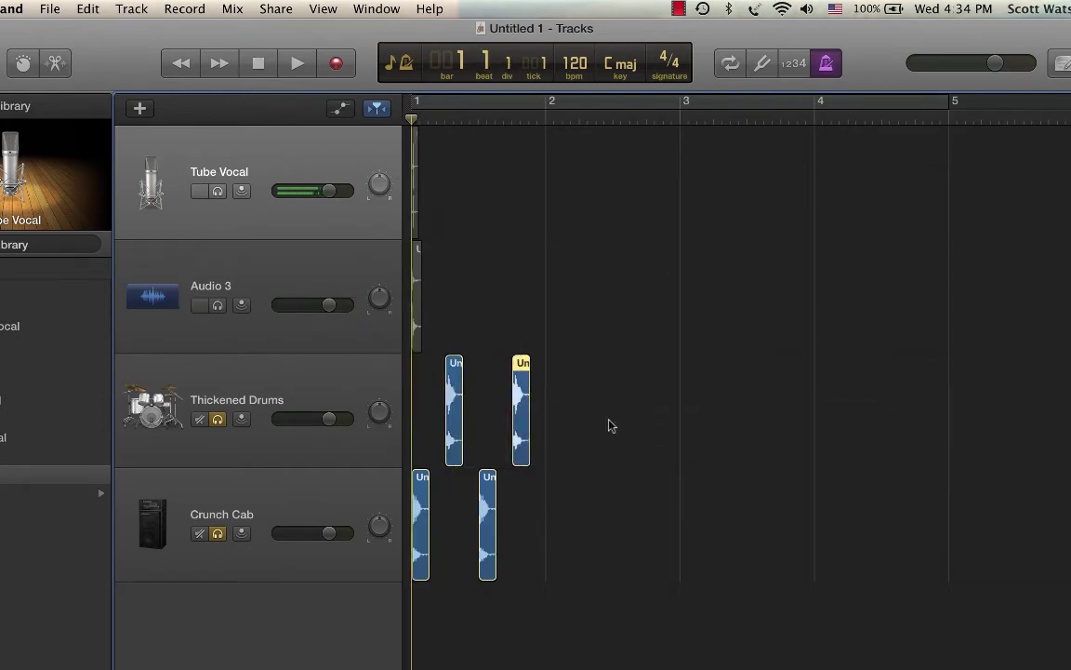
key(space)
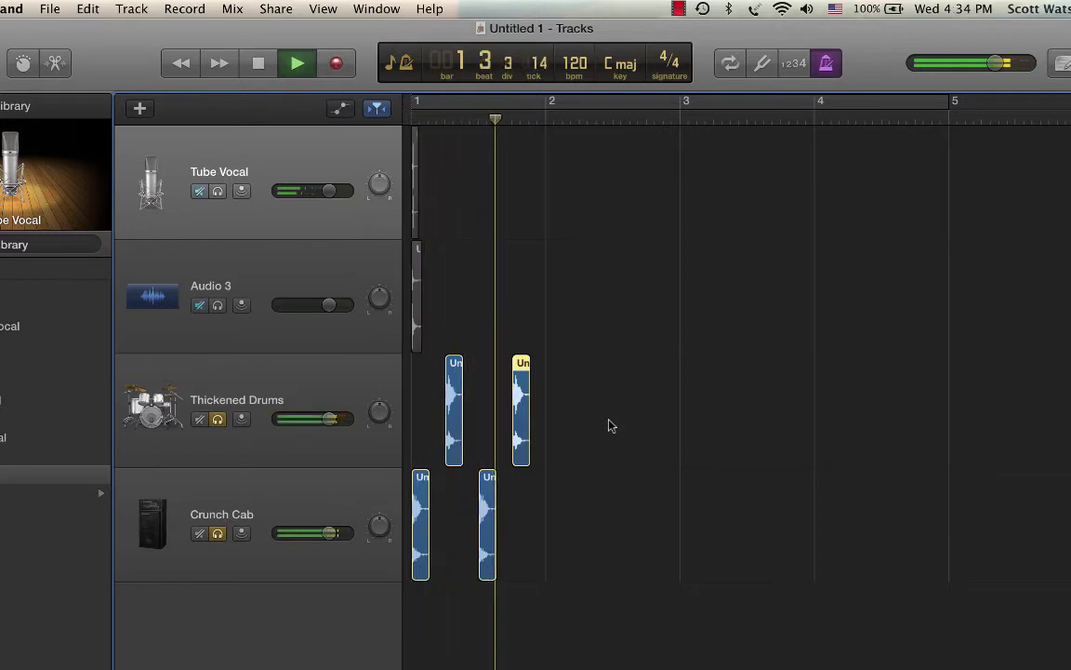
key(space)
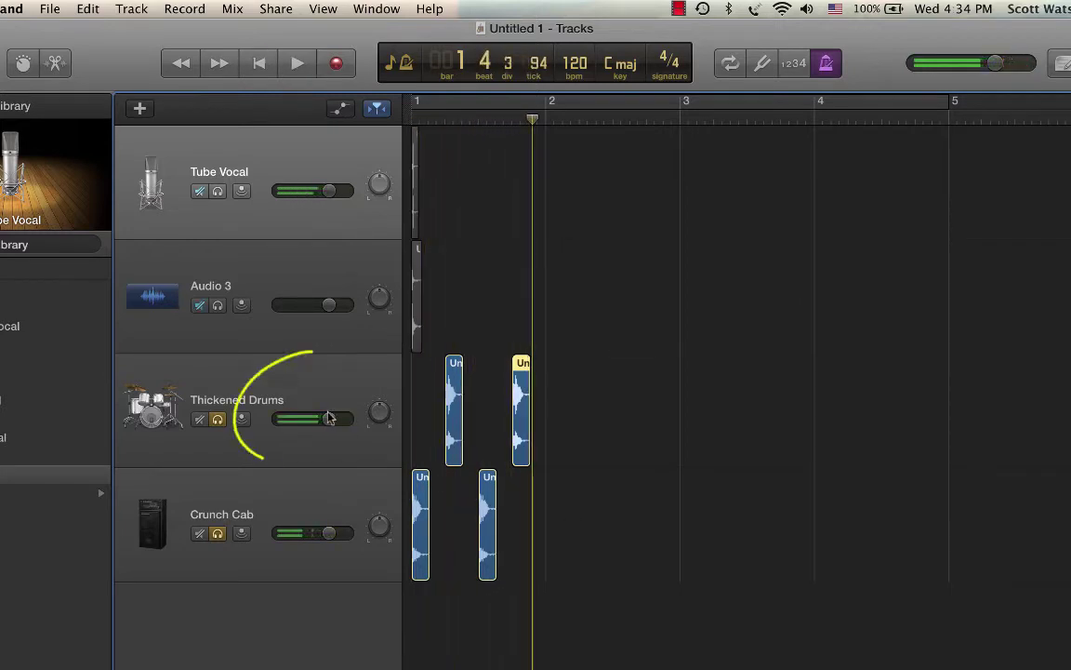
Step: Lower the Thickened Drums volume to -10.2 dB and play the pattern from the start
drag(329, 419, 307, 418)
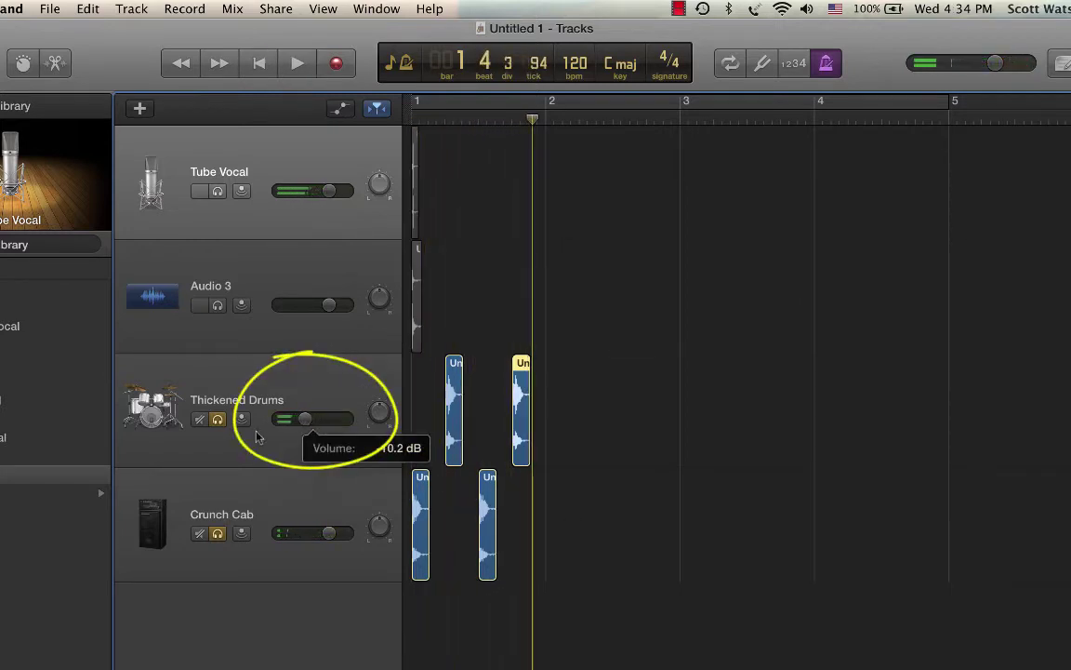
key(Return)
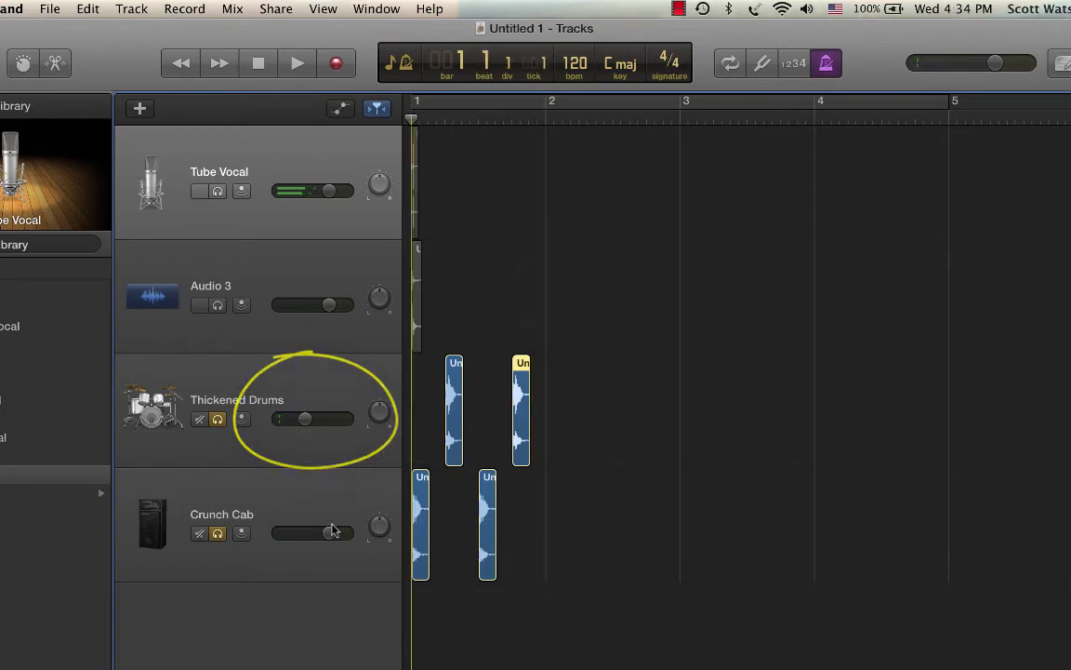
key(space)
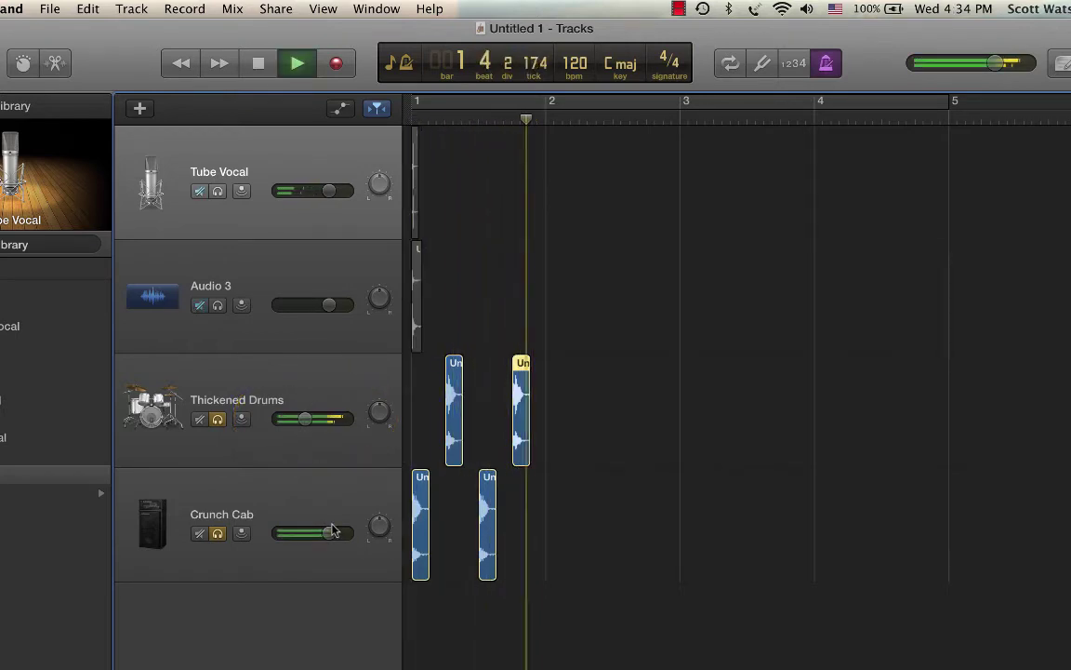
key(space)
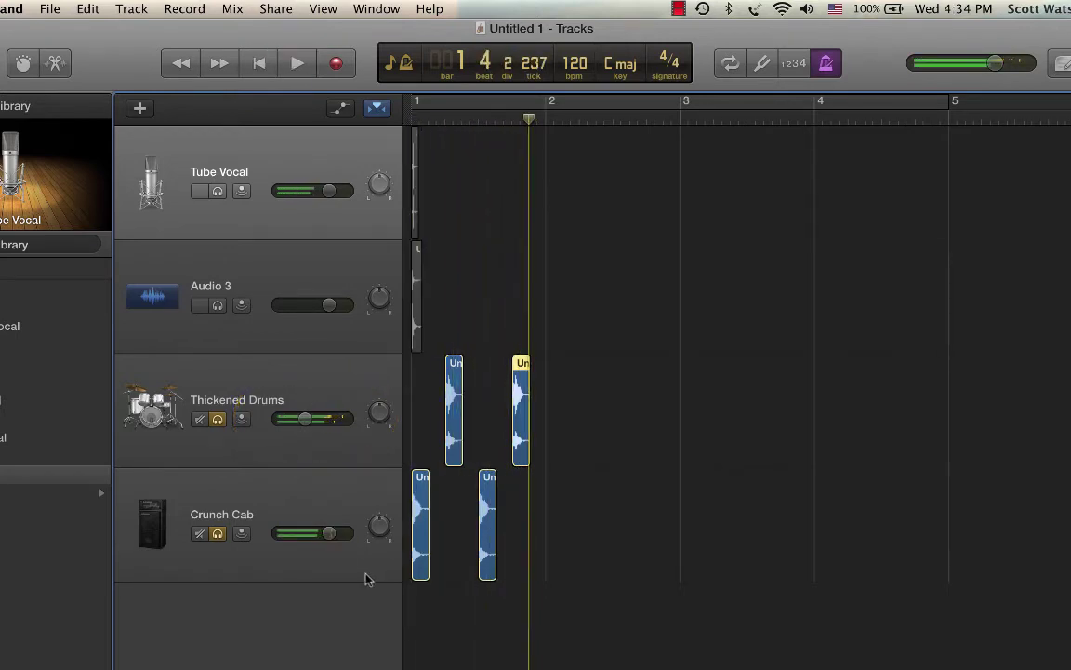
Step: Solo the Audio 3 track, try copying its region one division later in bar 1, and undo the copy
click(217, 307)
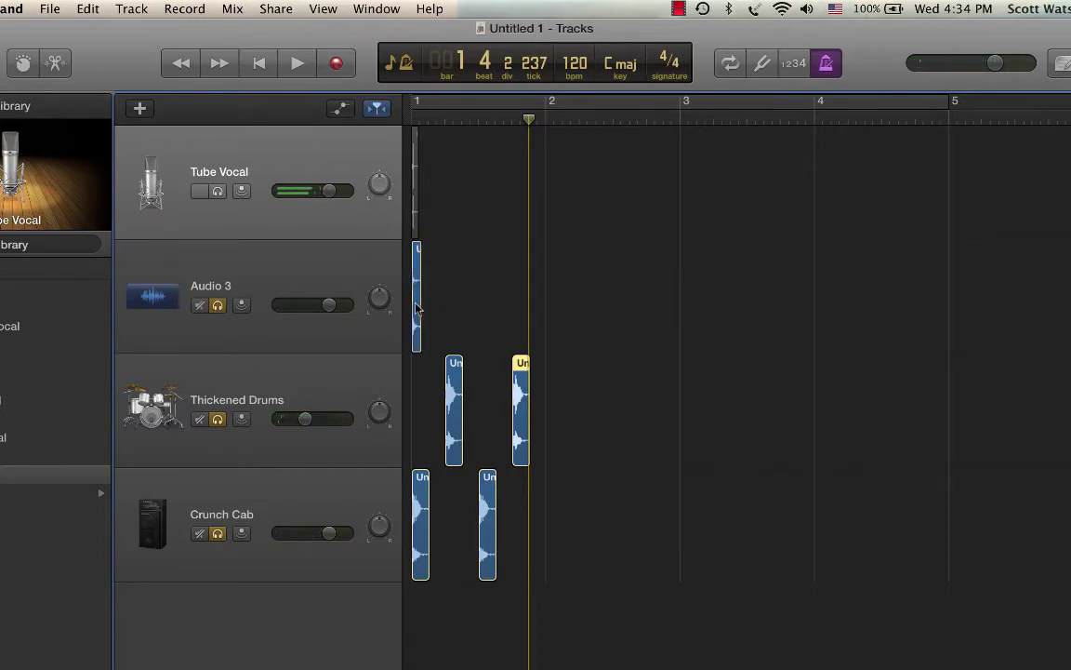
drag(417, 309, 425, 306)
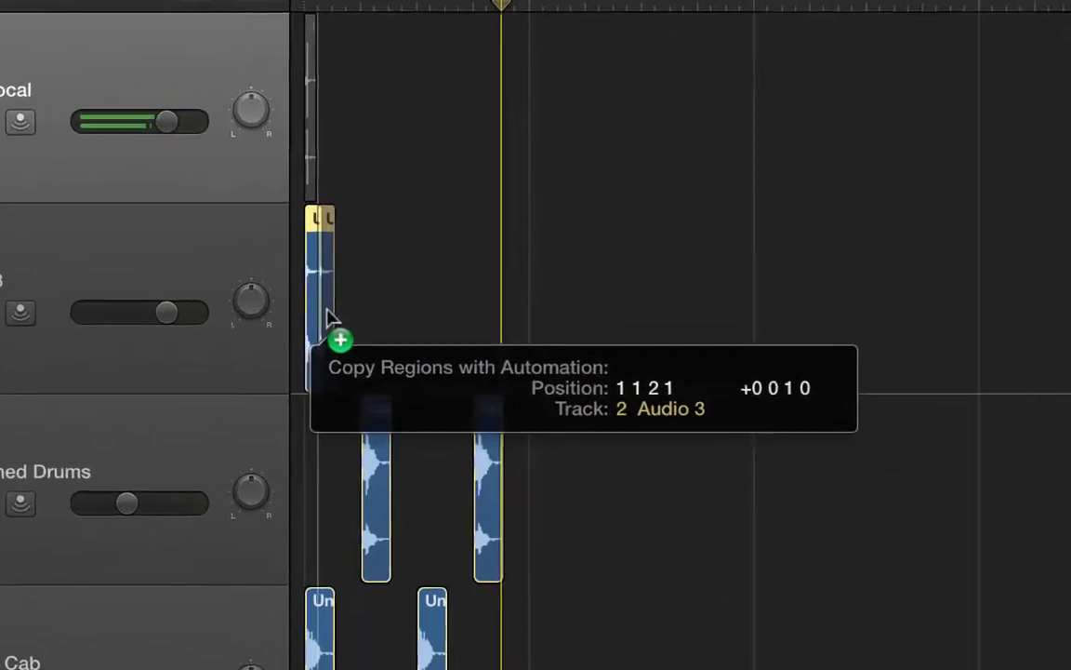
drag(330, 316, 331, 316)
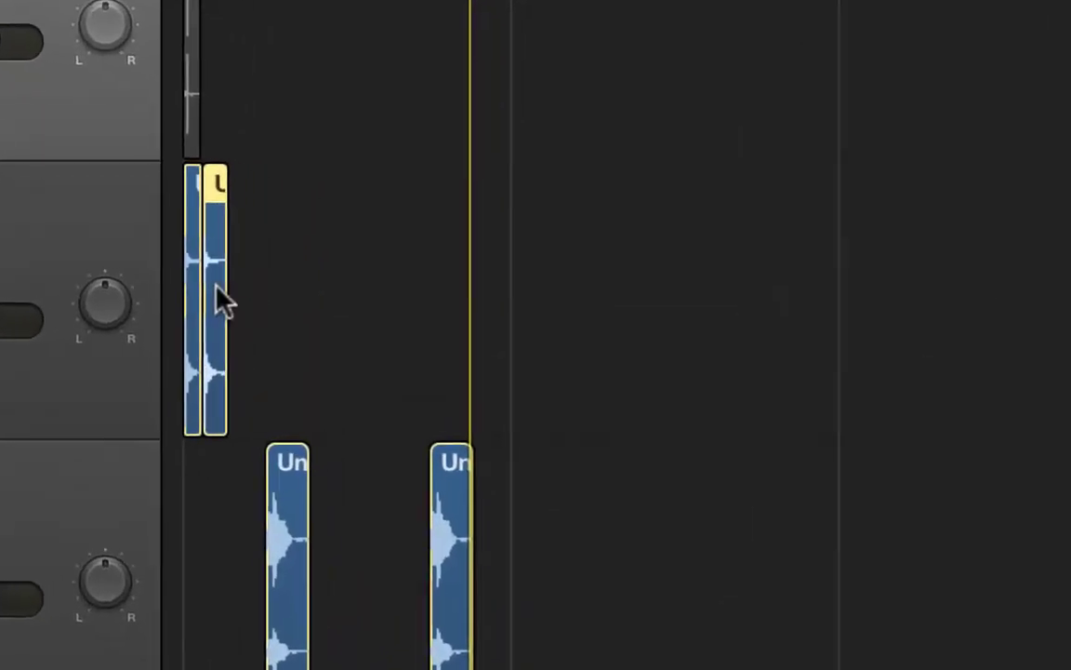
key(super+z)
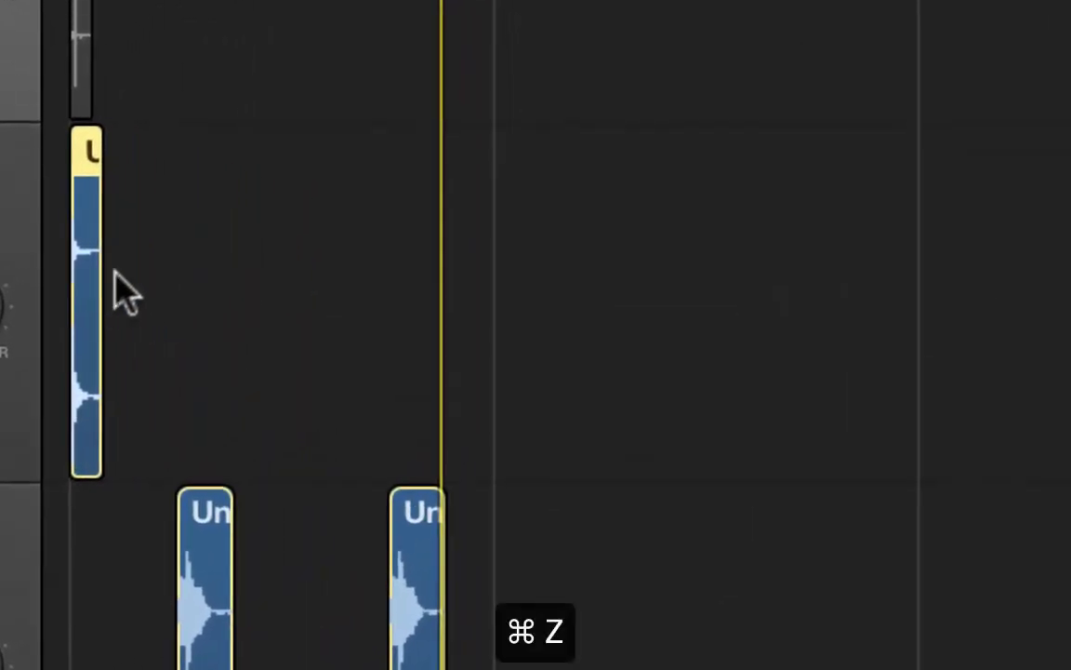
Step: Try looping the short Audio 3 region to the end of bar 1, play it from the start, and undo the loop
drag(113, 125, 497, 137)
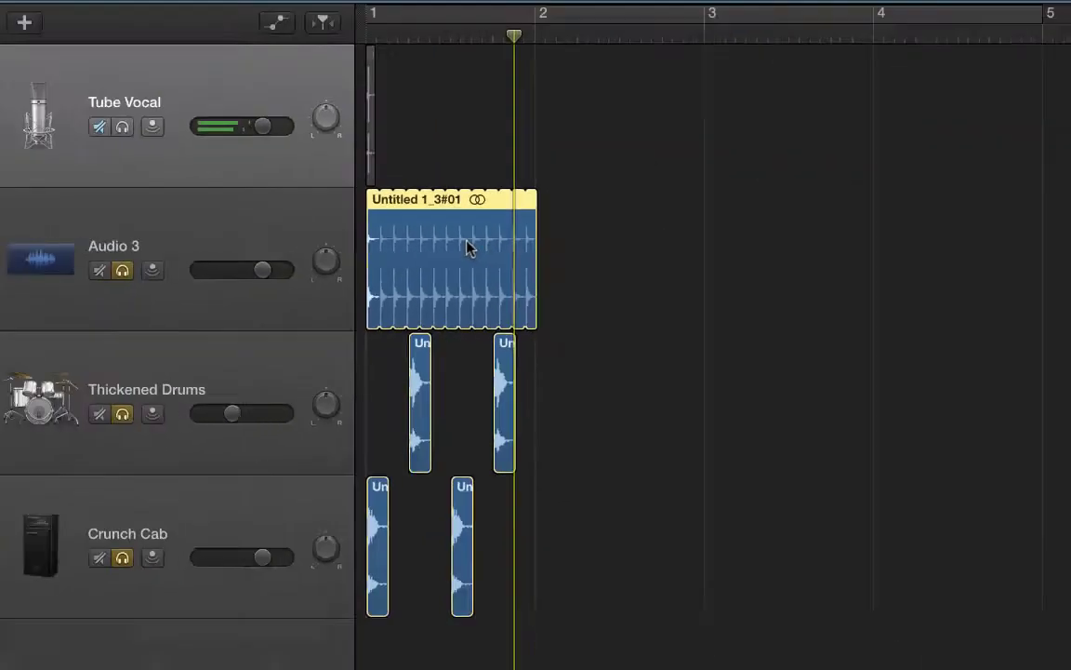
key(Return)
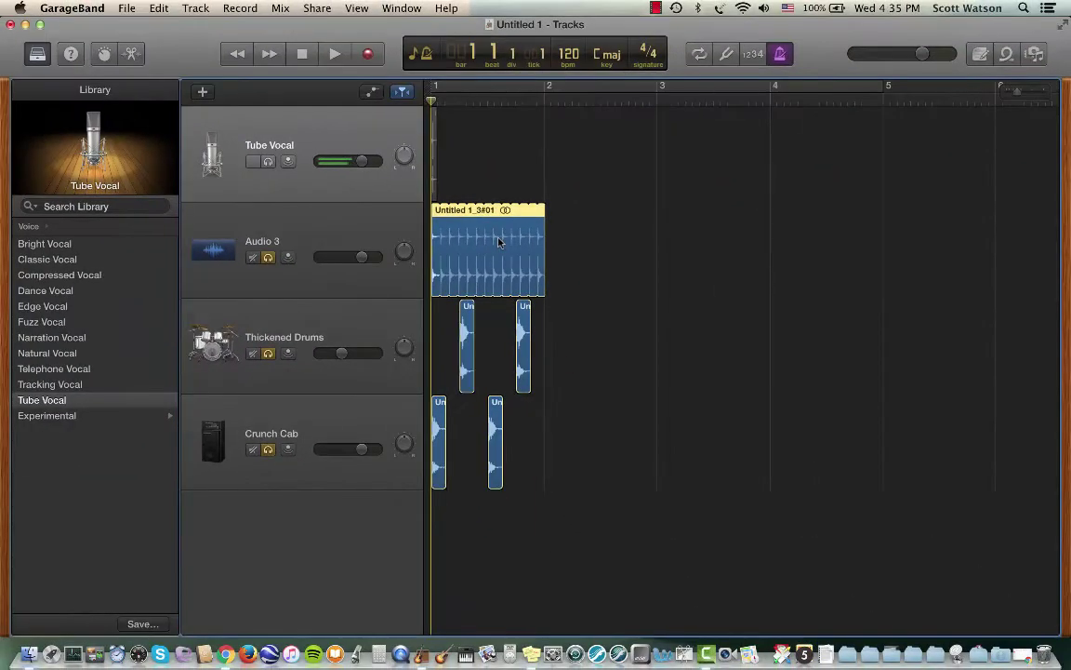
key(space)
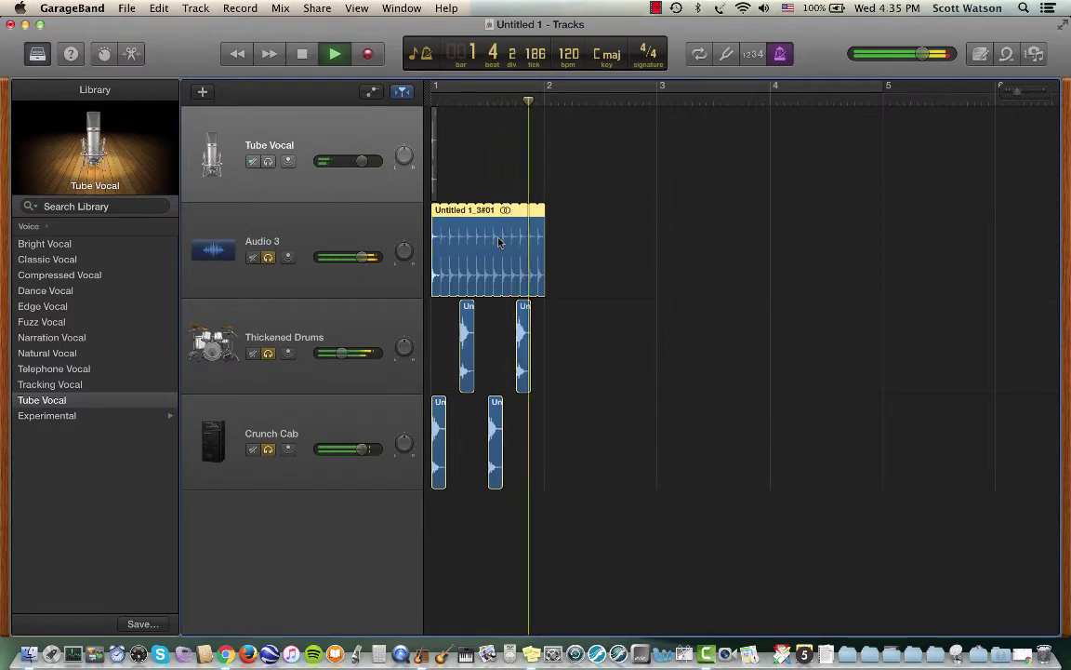
key(space)
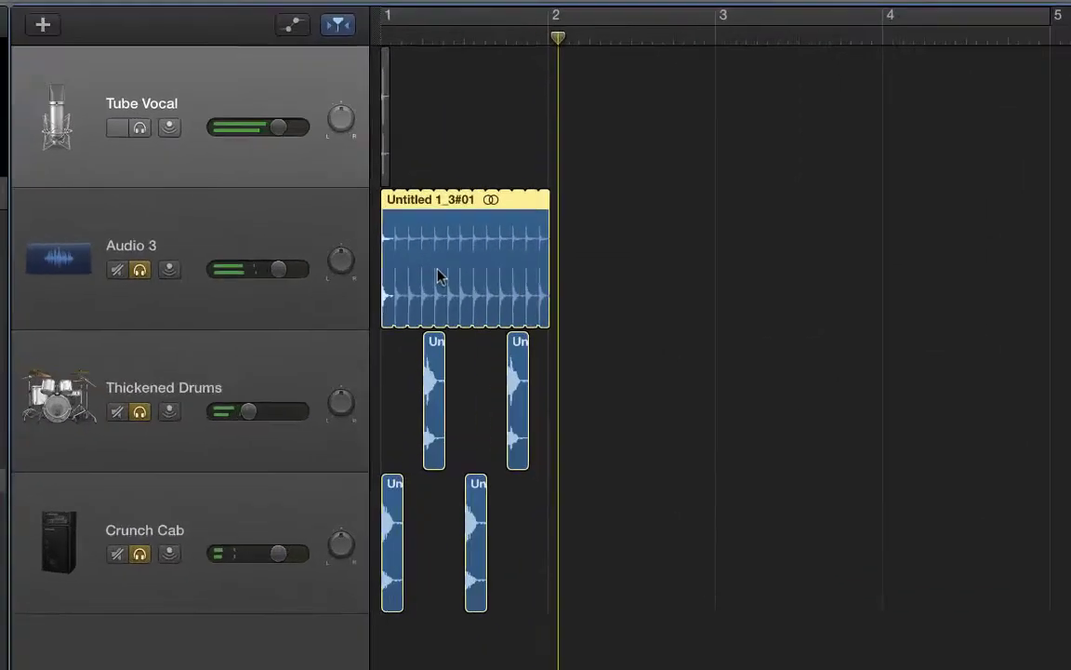
key(ctrl+z)
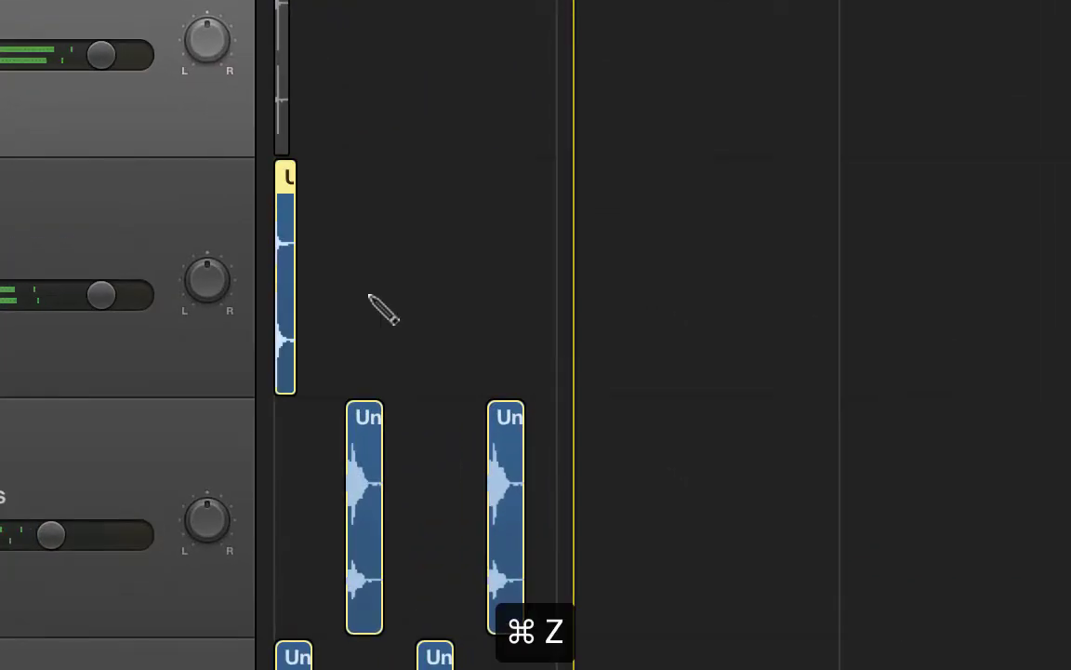
Step: Lengthen the Audio 3 region to end at 1.1.3 and loop it to the end of bar 1
scroll(670, 372, up, 5)
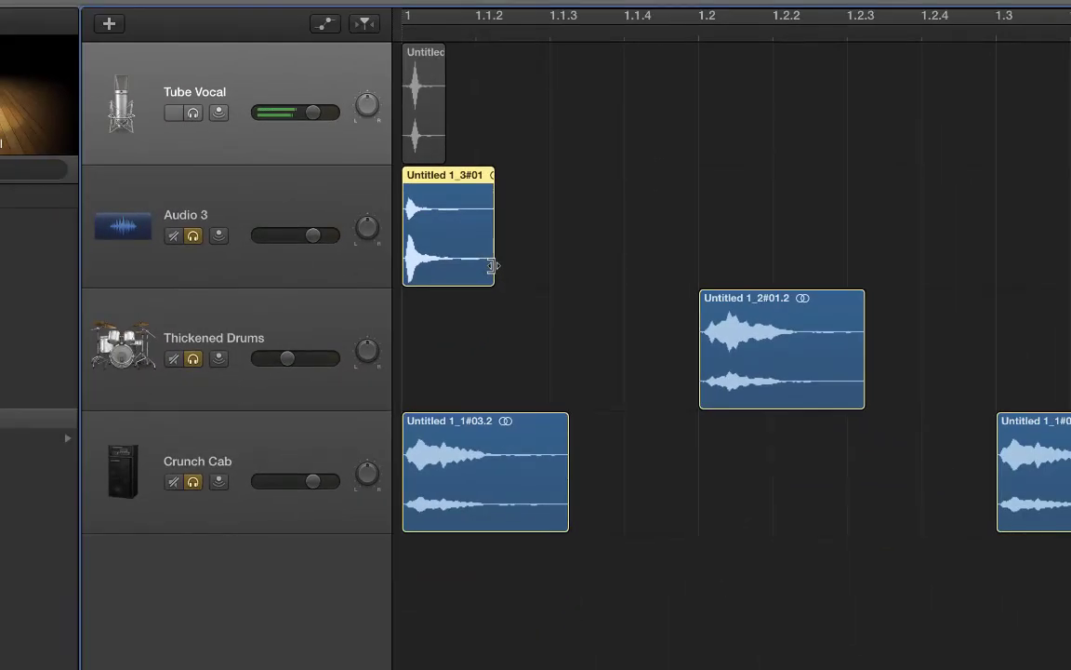
drag(493, 267, 551, 268)
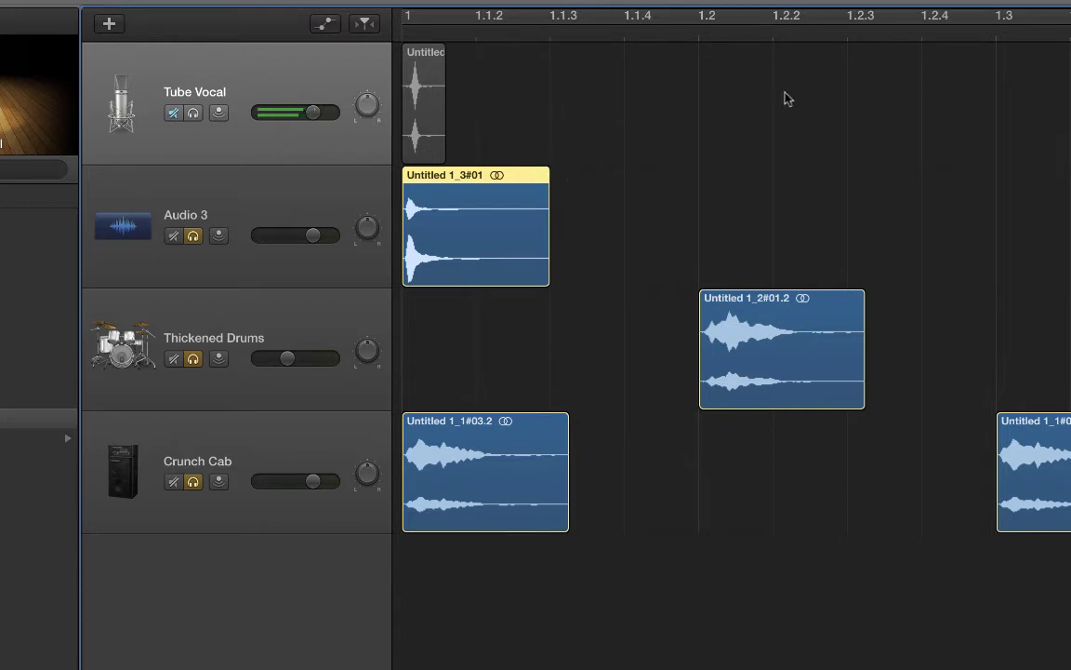
drag(552, 171, 1045, 175)
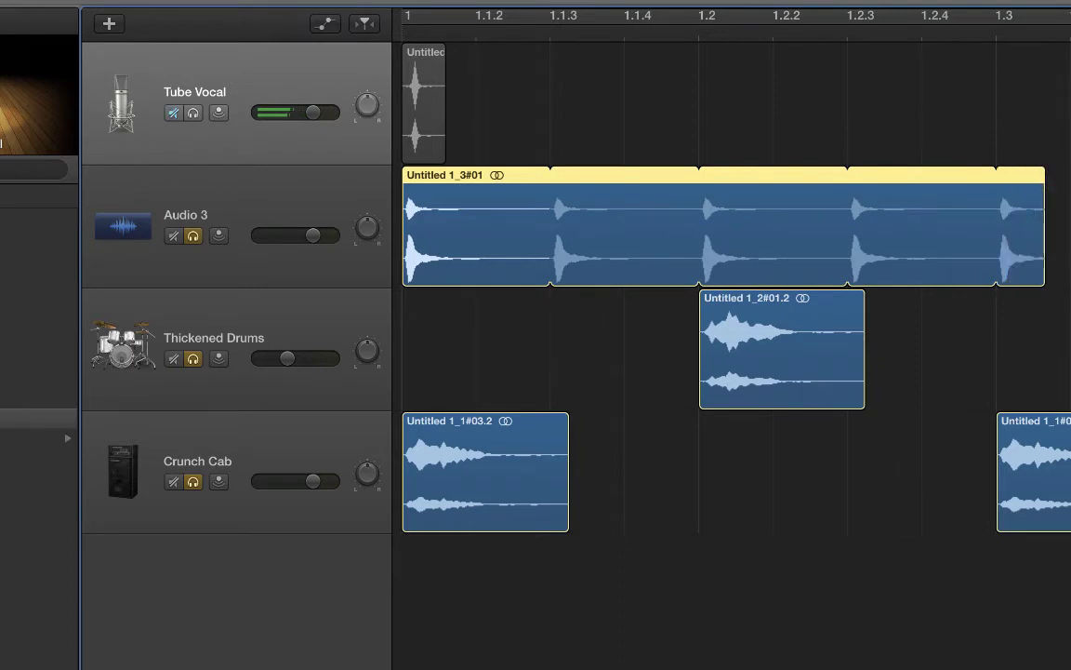
scroll(735, 335, down, 10)
scroll(735, 335, up, 5)
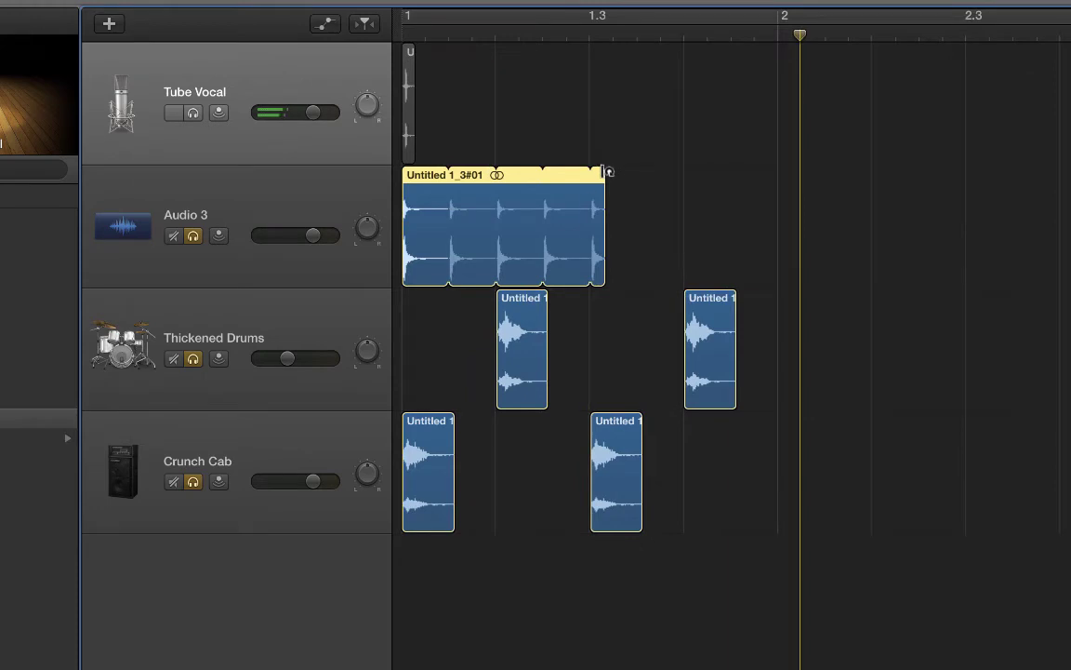
drag(607, 171, 777, 172)
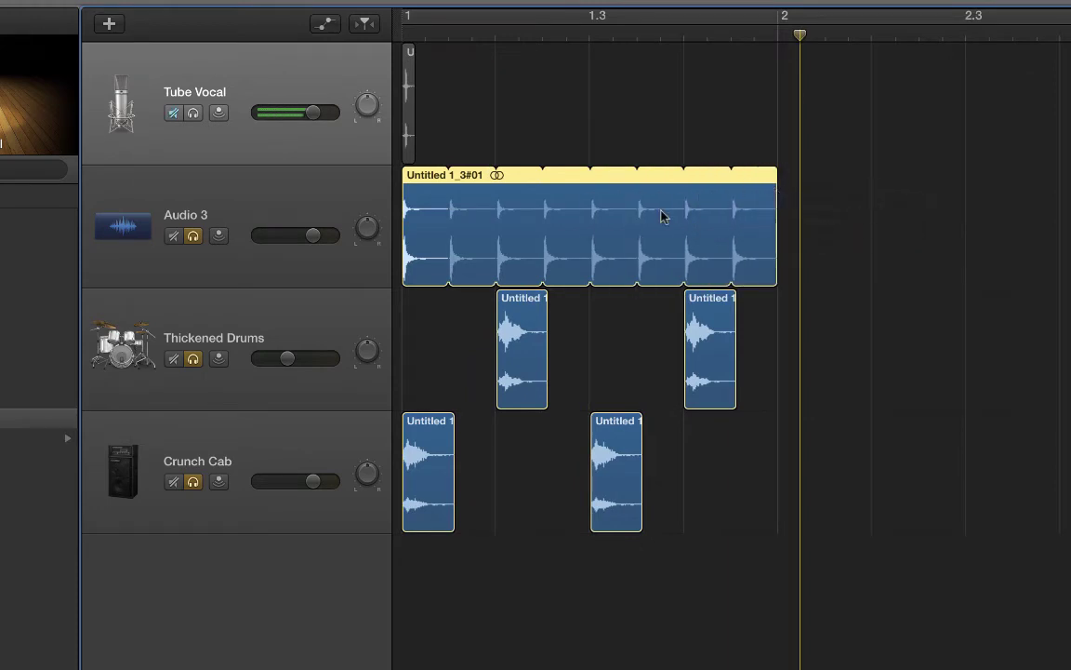
Step: Play the Audio 3, Thickened Drums and Crunch Cab pattern from the start
key(Return)
key(super+f)
key(space)
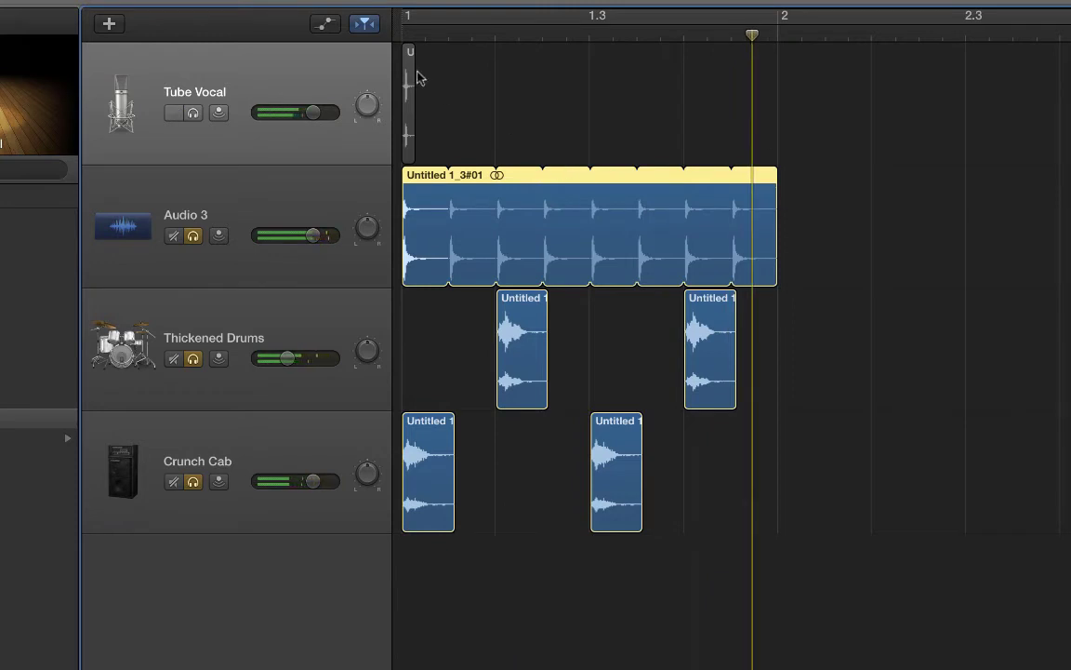
Step: Solo the Tube Vocal track and copy its region to 1.1.4, 1.2.3, 1.3.2, 1.4 and 1.4.3
mouse_move(409, 72)
mouse_down()
mouse_move(454, 74)
mouse_move(410, 72)
mouse_up()
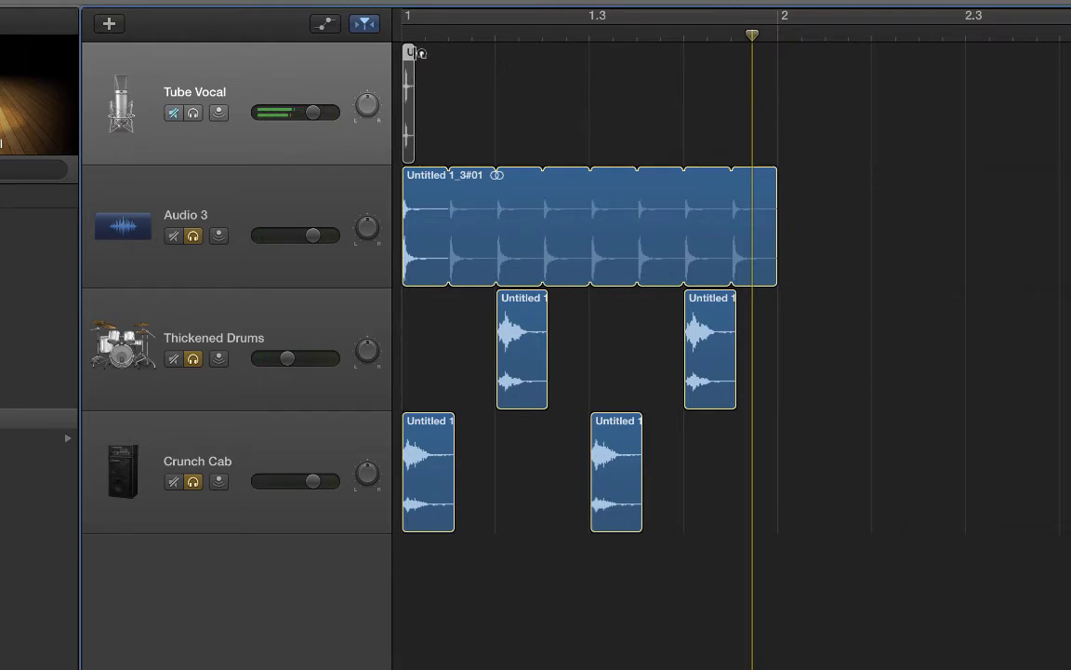
click(198, 113)
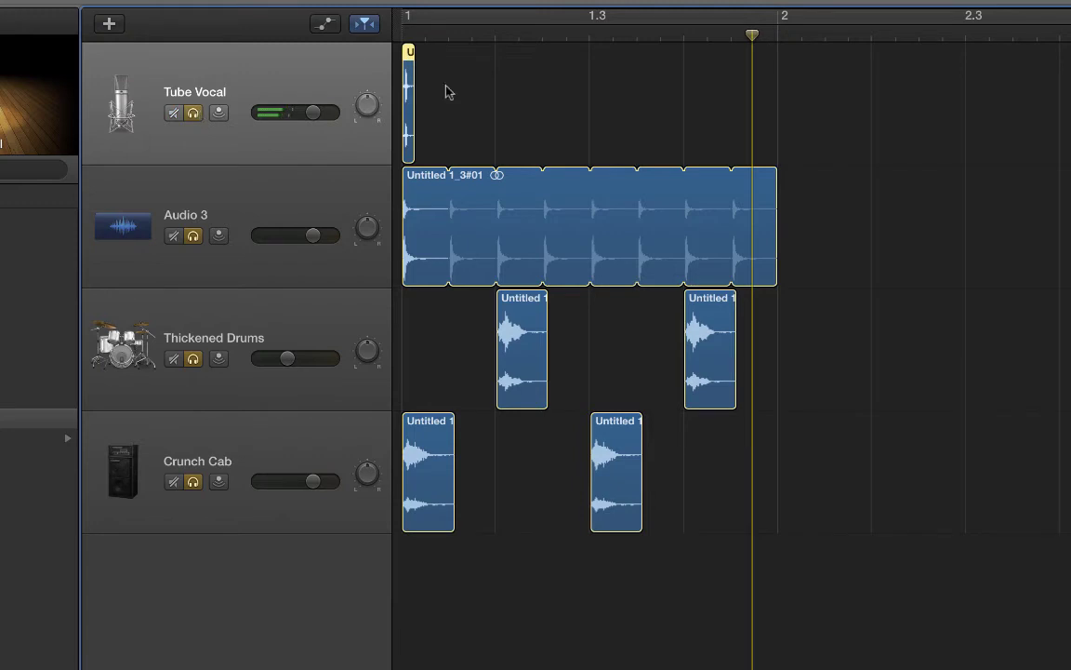
drag(409, 91, 736, 79)
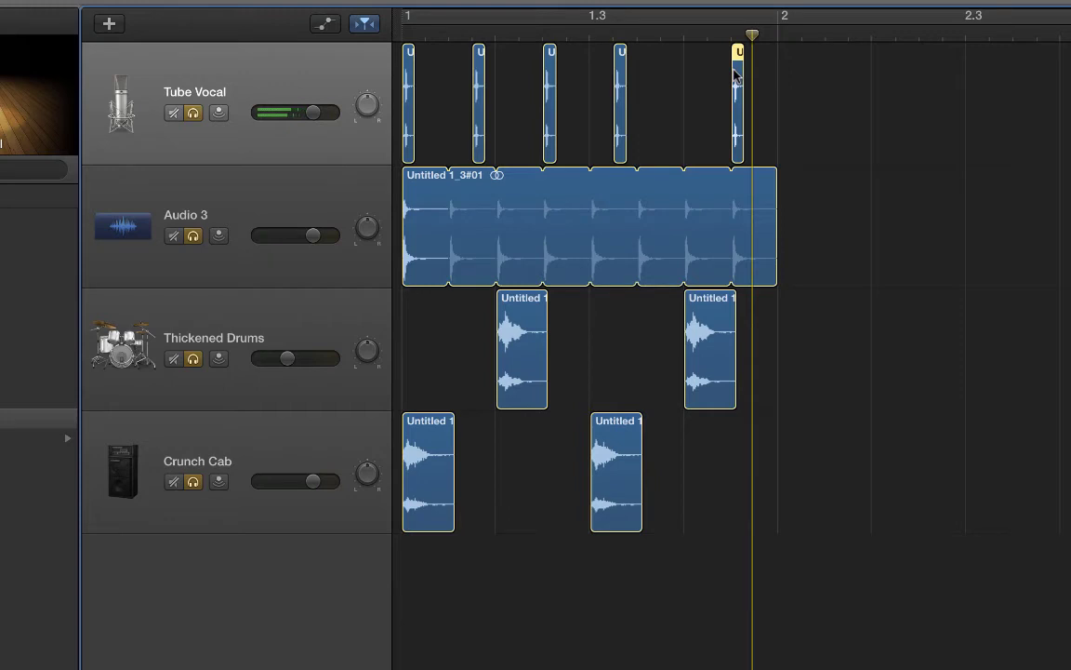
mouse_move(737, 79)
mouse_down()
mouse_move(686, 80)
mouse_move(733, 76)
mouse_up()
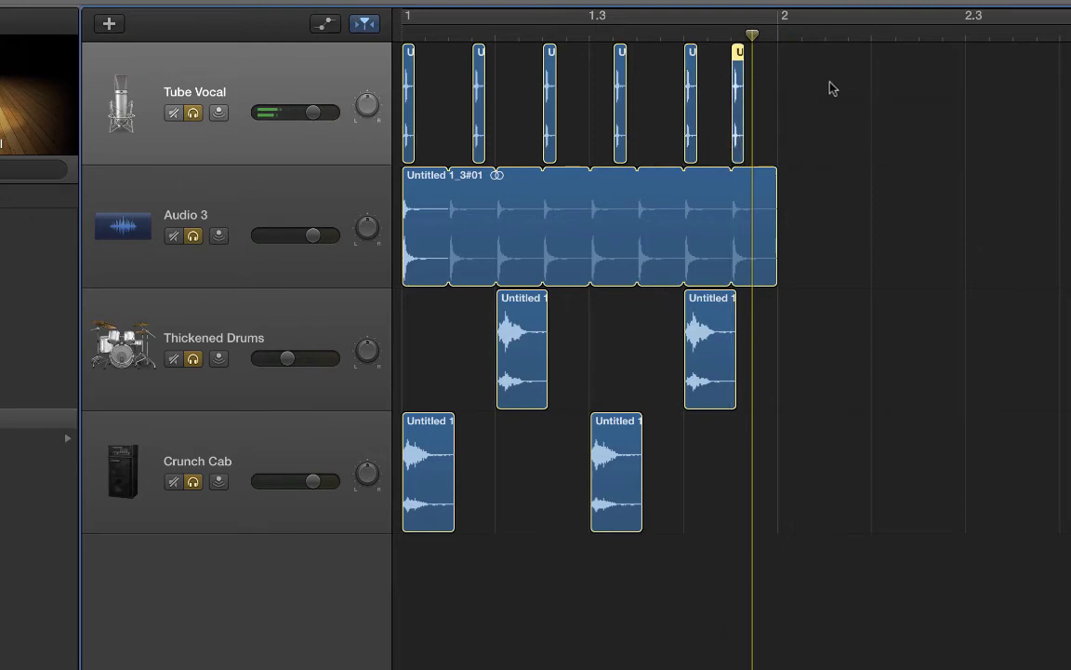
Step: Mute the Tube Vocal track
click(175, 116)
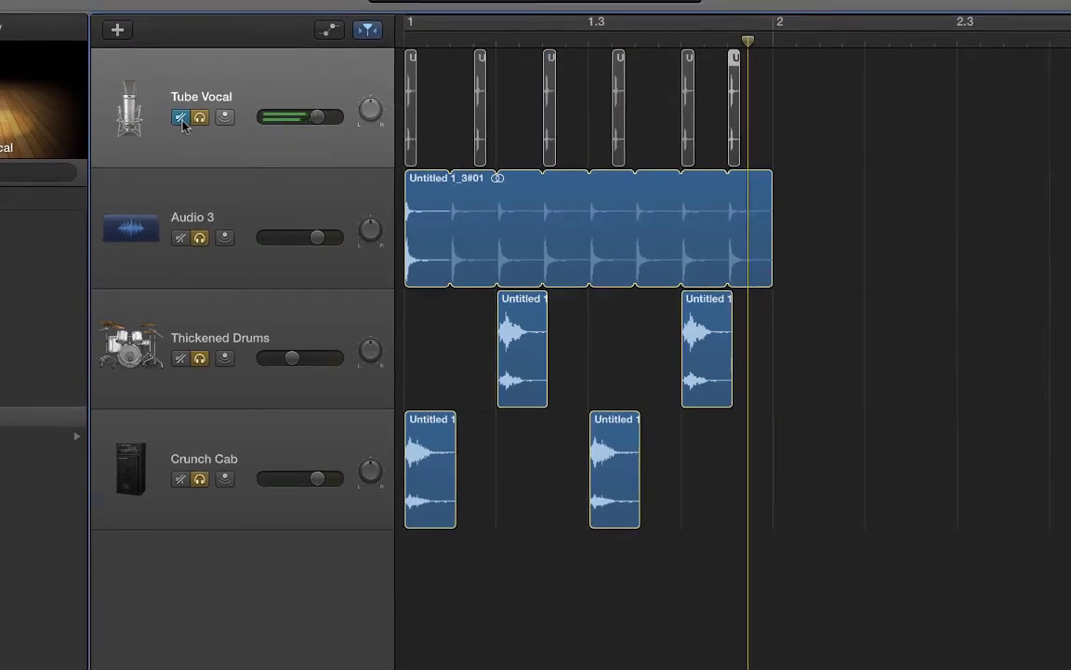
Step: Unmute the Tube Vocal track and turn off solo on the Tube Vocal, Audio 3, Thickened Drums and Crunch Cab tracks
click(174, 116)
click(187, 122)
click(186, 239)
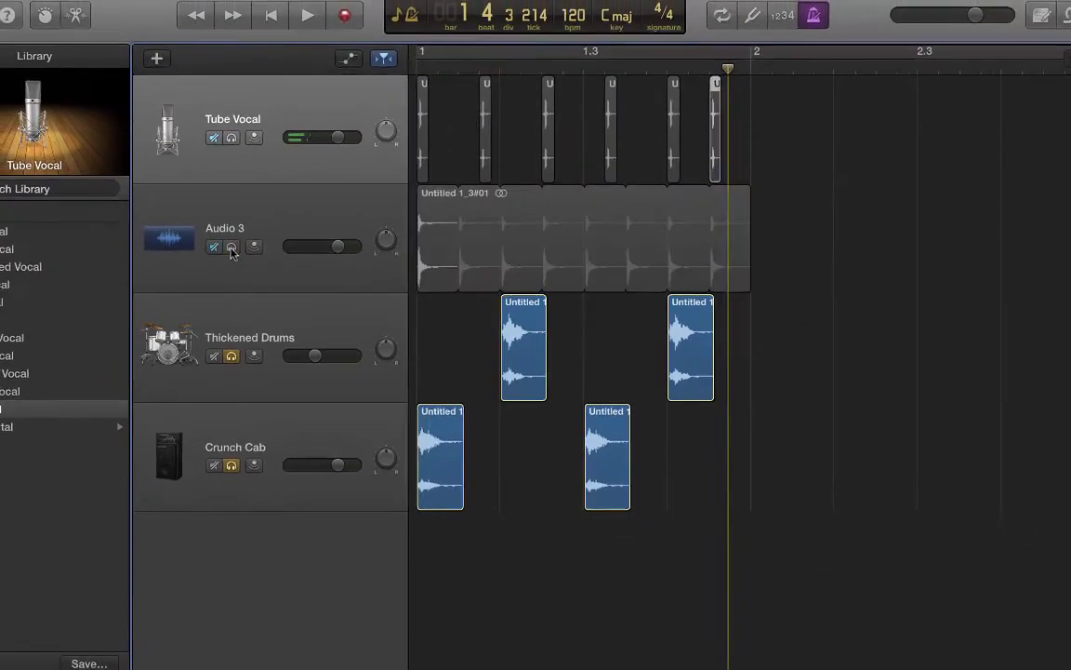
click(241, 355)
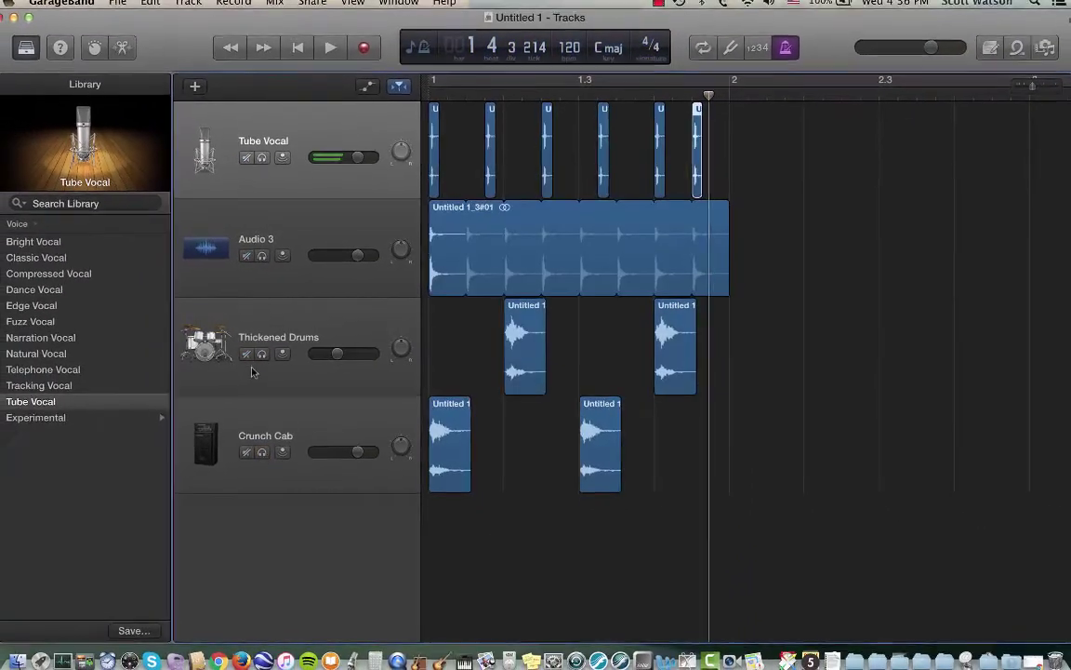
Step: Solo the Tube Vocal track and play its pattern from the start, returning the playhead to bar 1
click(265, 160)
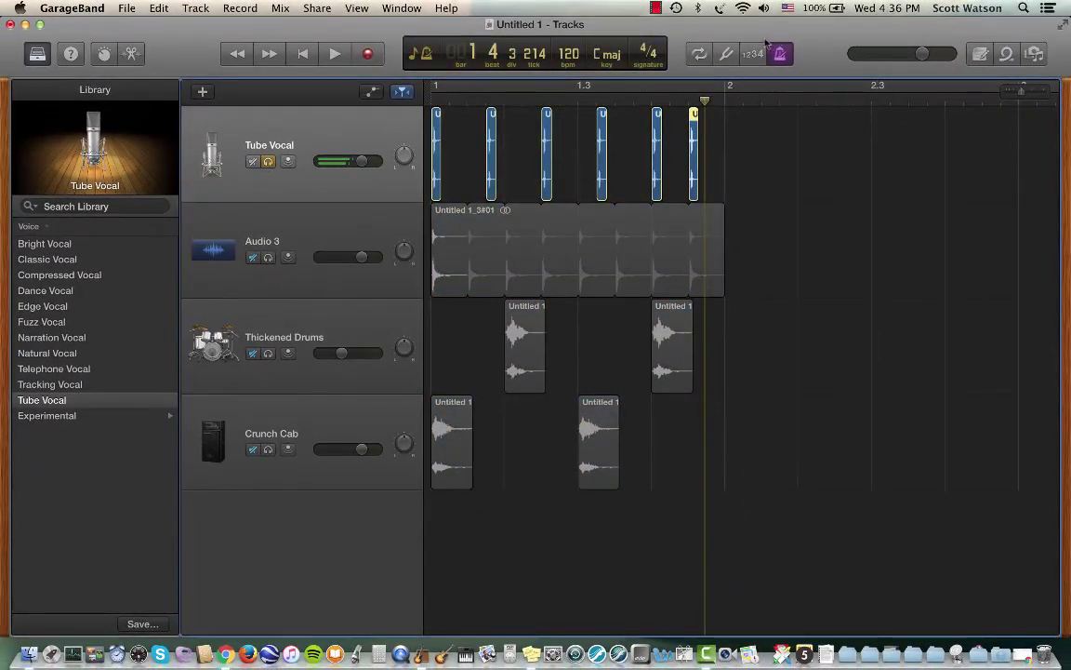
key(Return)
key(space)
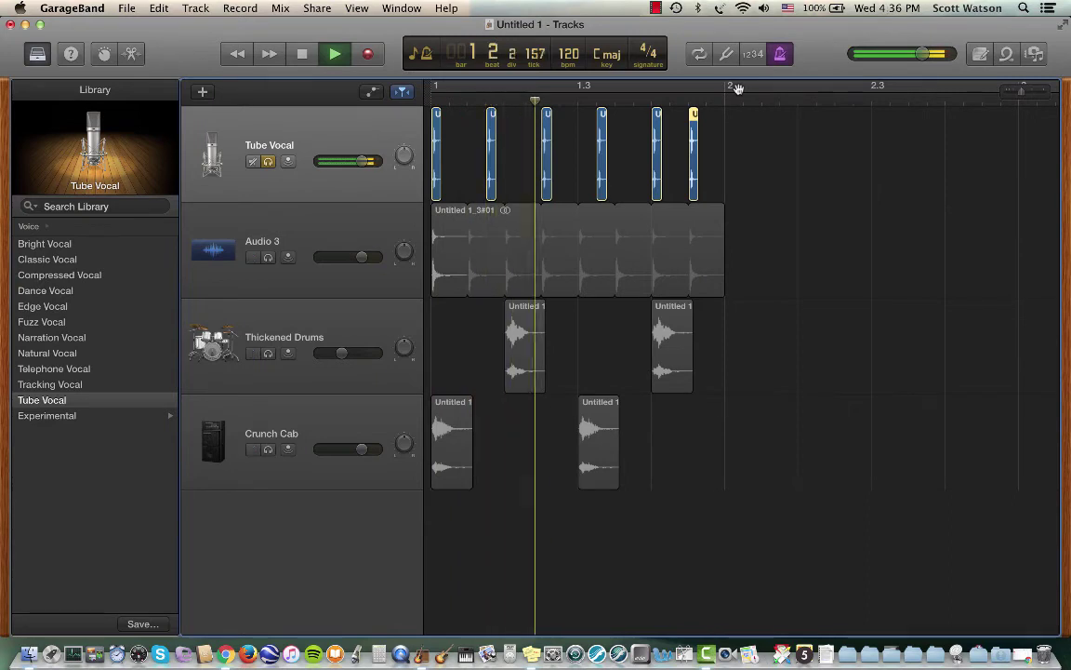
key(space)
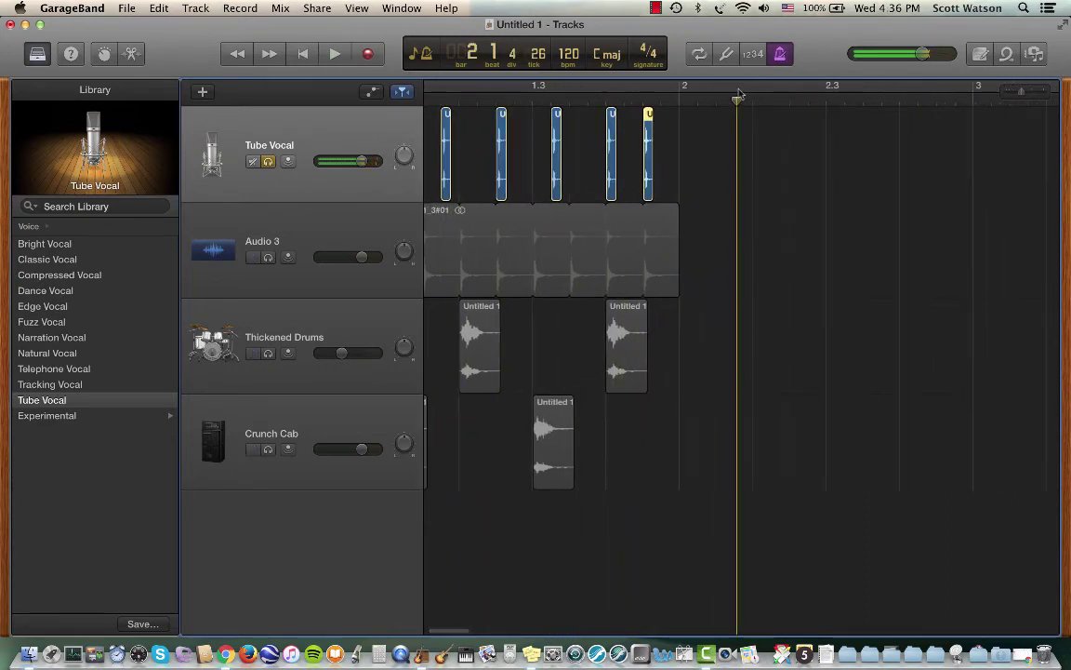
key(Return)
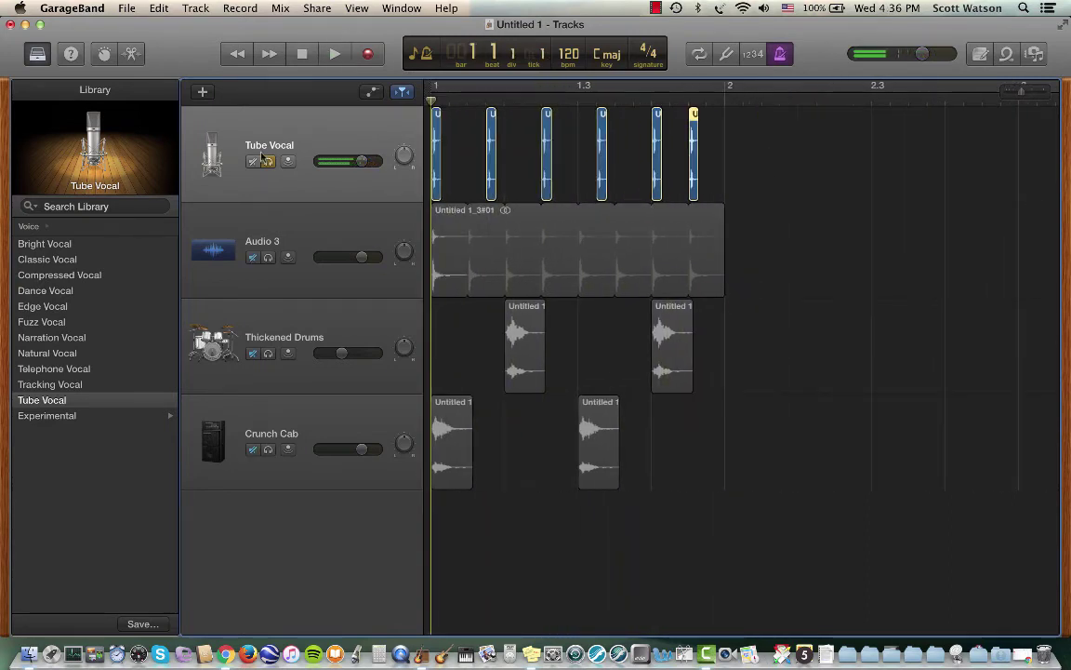
Step: Turn off solo on the Tube Vocal track and play the full four-track beat from the start
click(267, 161)
key(space)
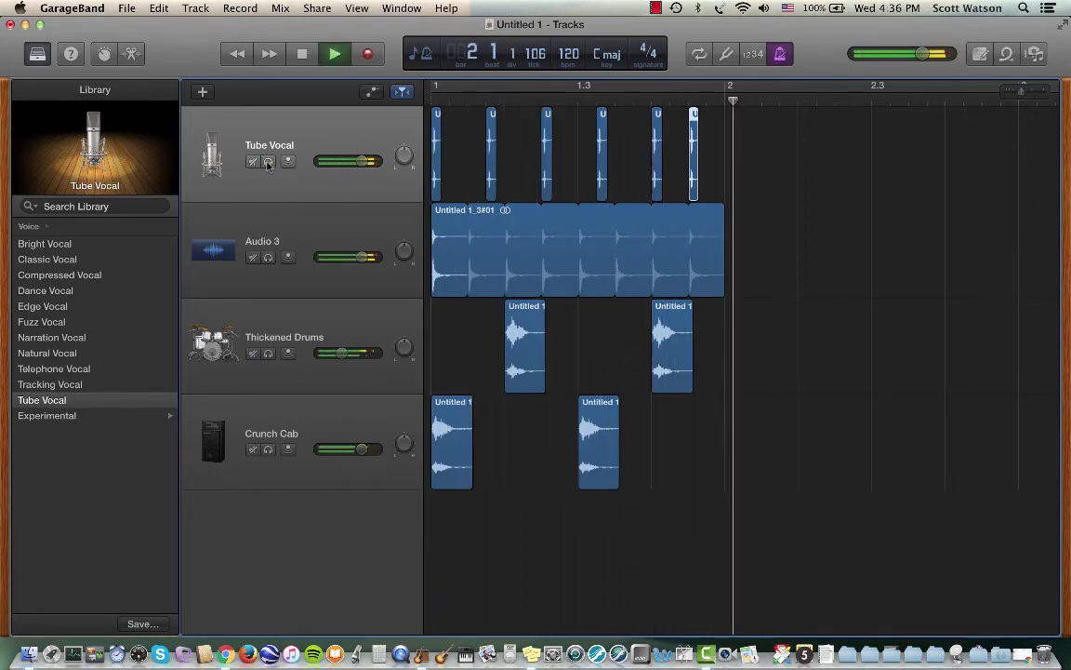
key(space)
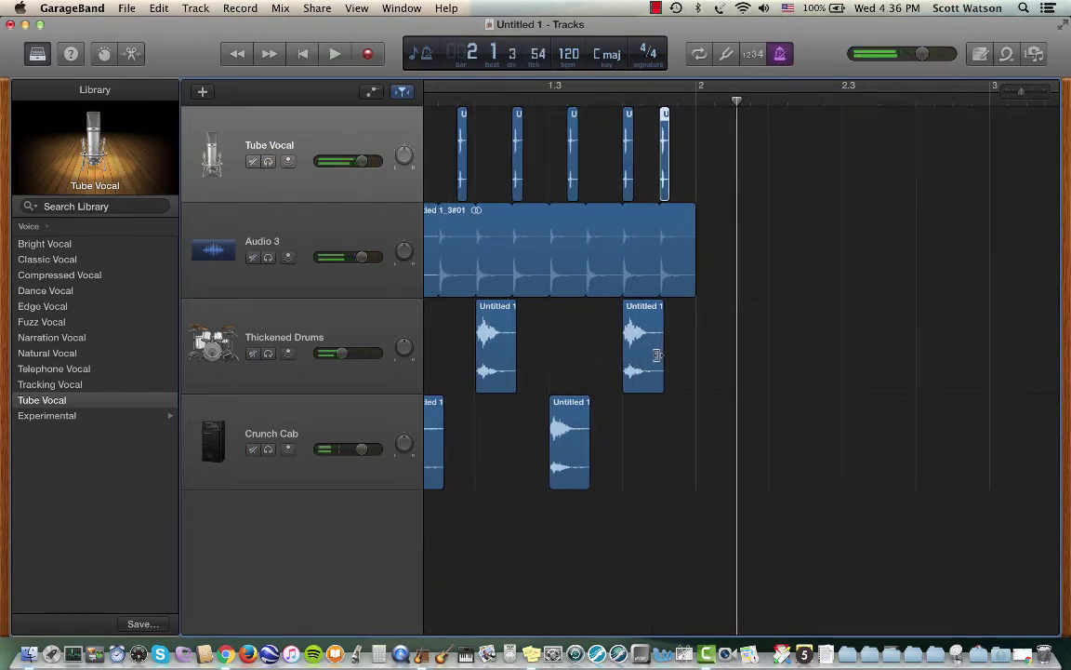
Step: Select all regions and export the song to the Desktop as BeatPattern1 in AIFF format
key(super+z)
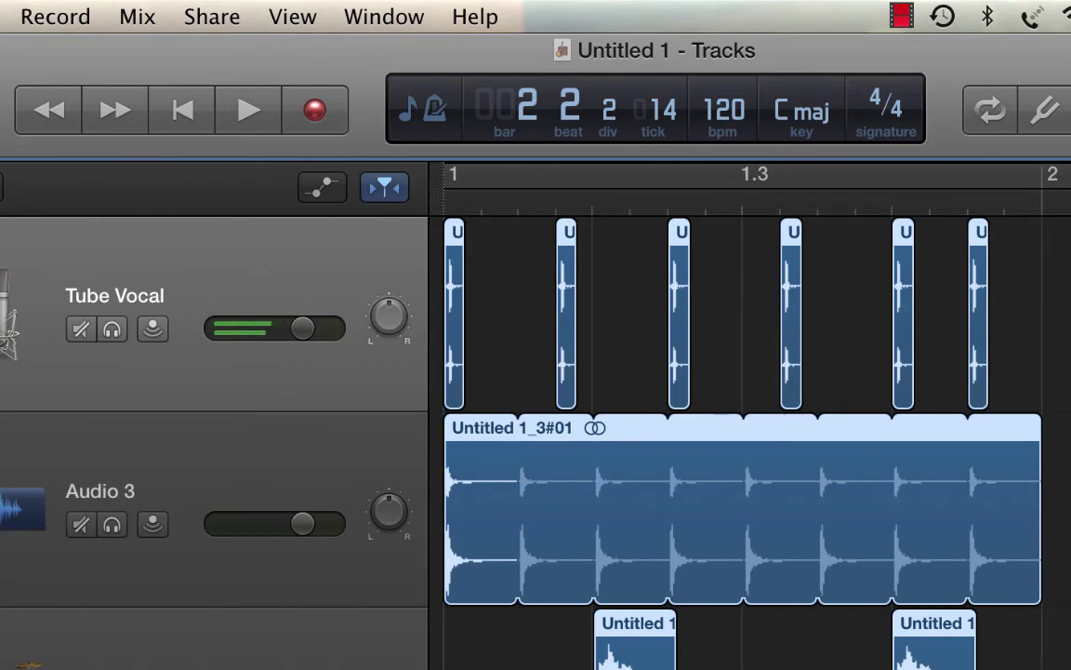
click(220, 19)
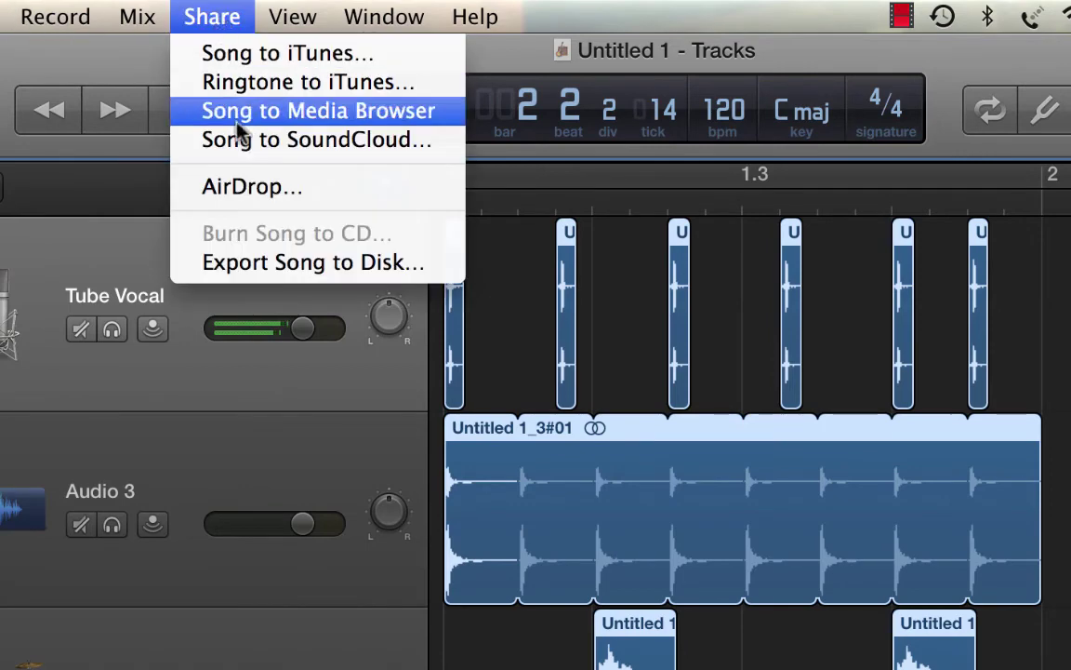
click(254, 263)
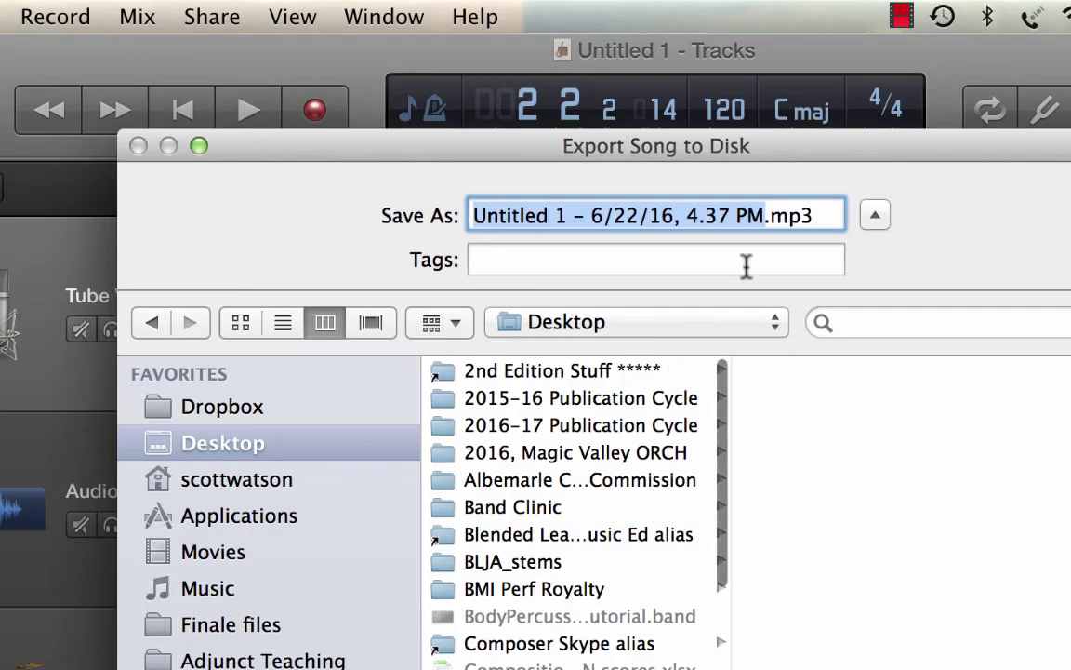
text(BeatPattern1)
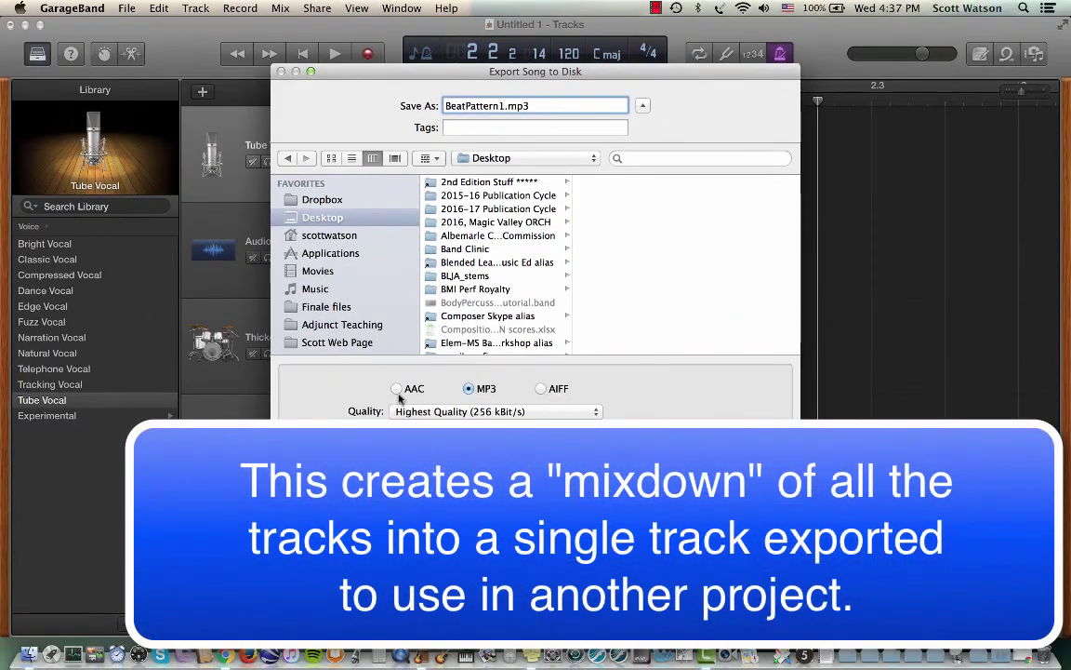
click(397, 389)
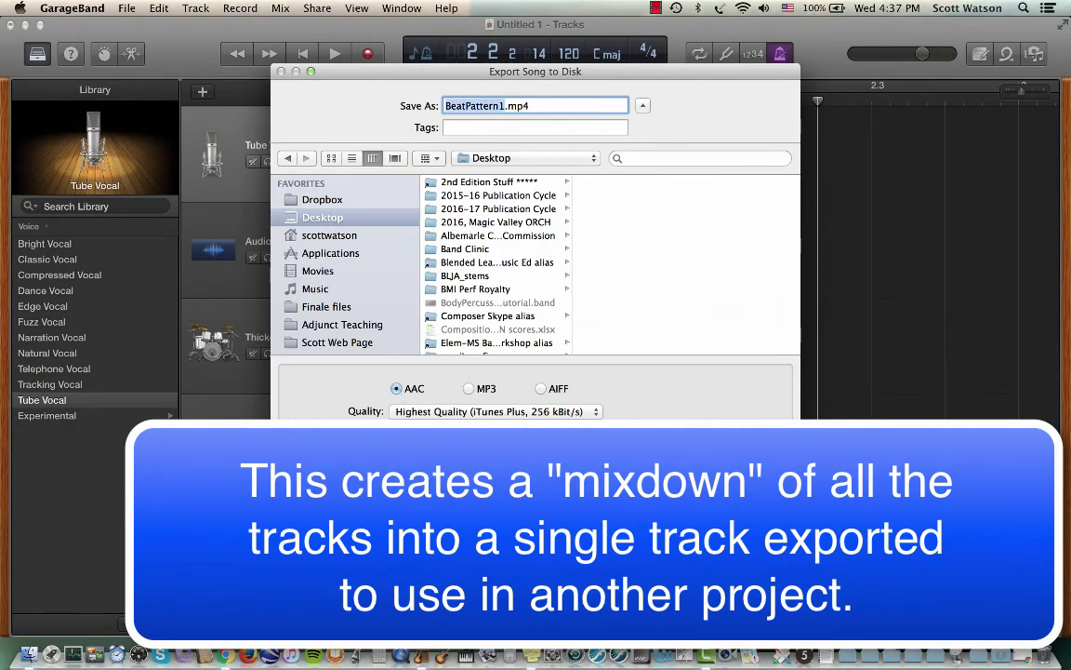
click(540, 390)
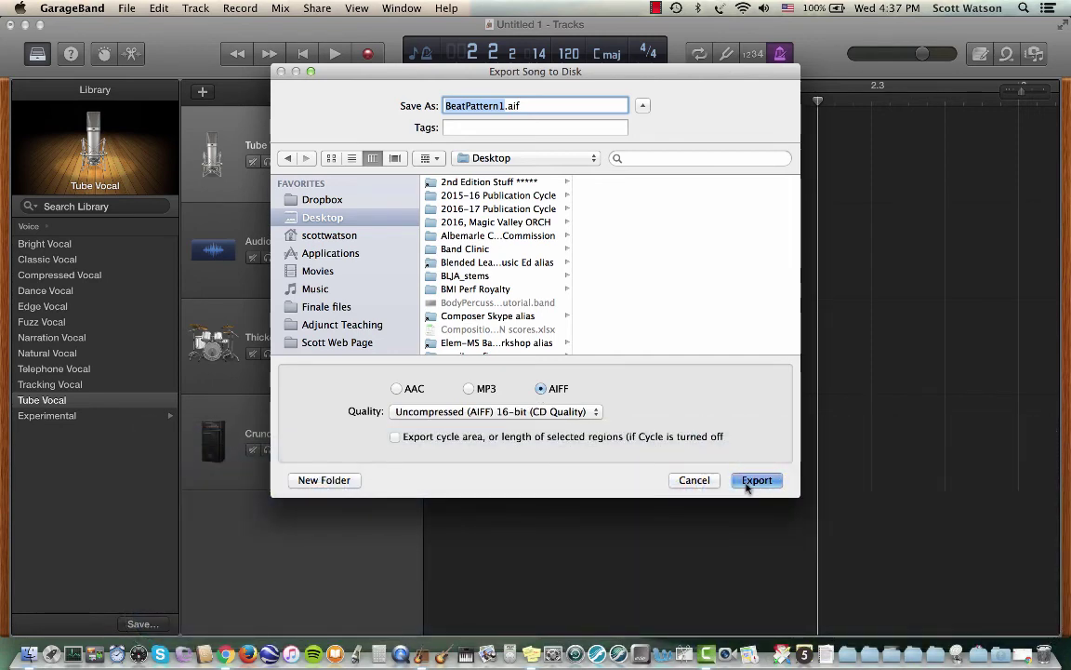
click(750, 484)
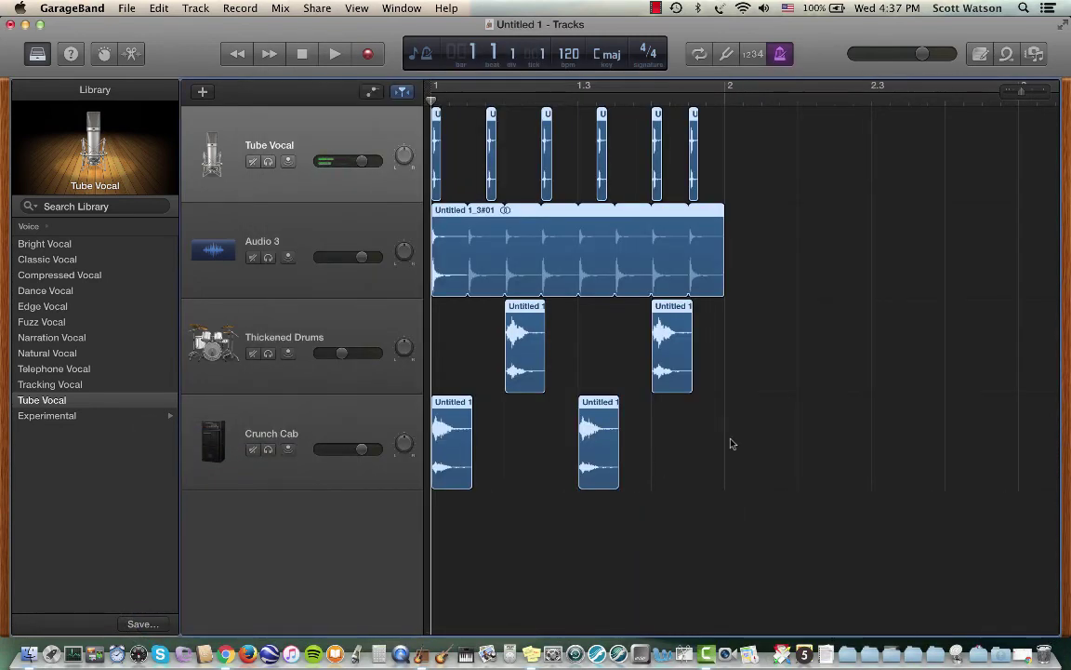
Step: Close the project, saving it to the Desktop as BodyPercussionWorkspace
click(128, 8)
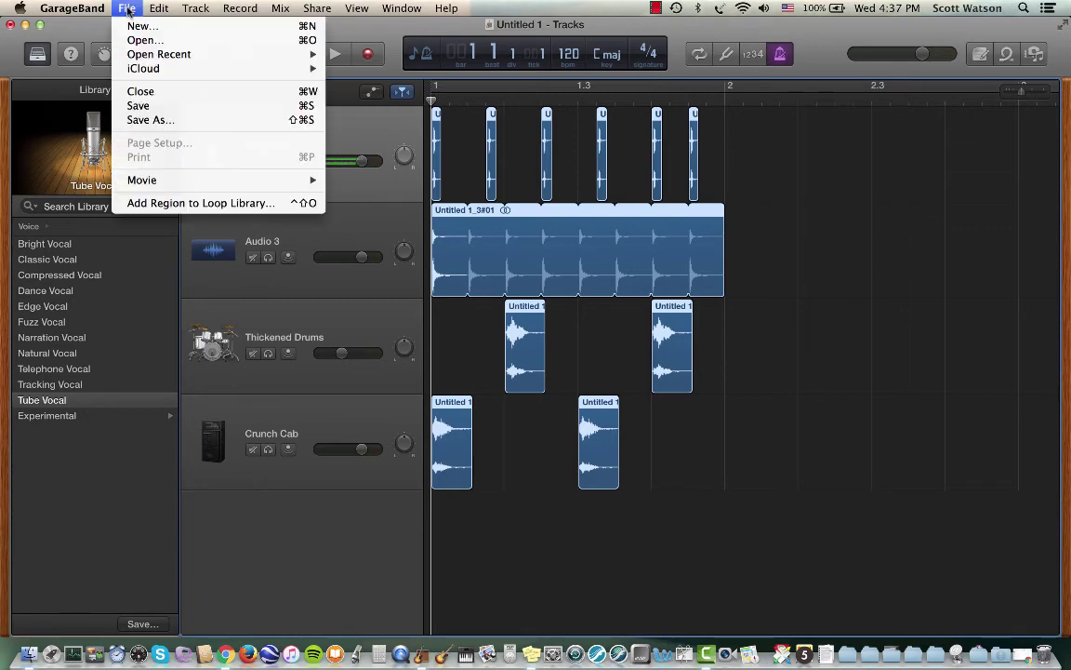
click(140, 91)
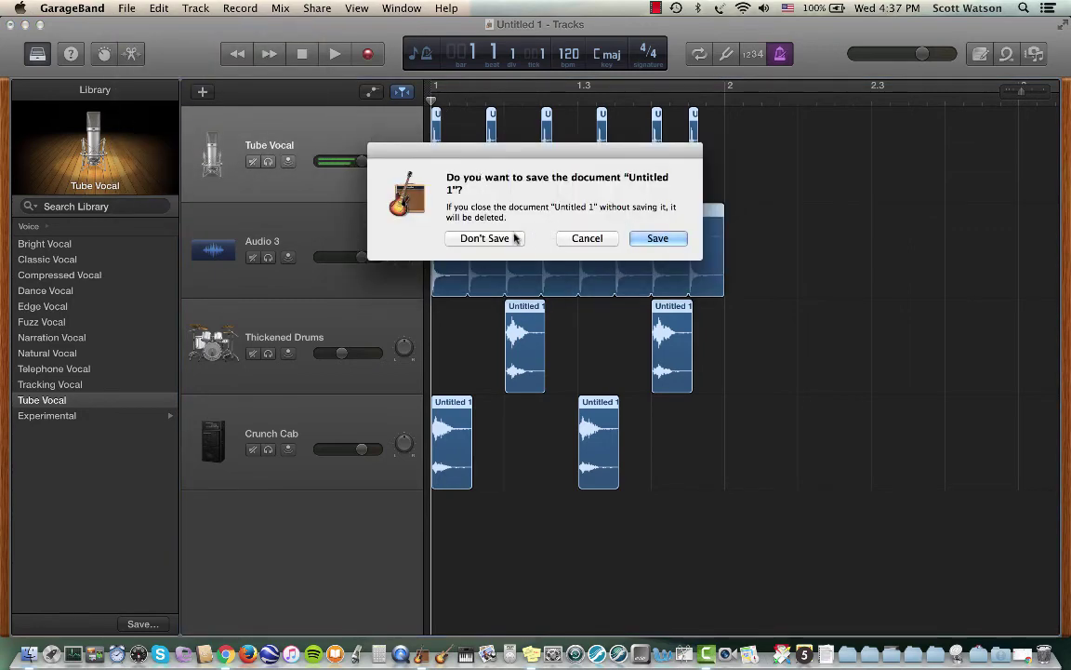
click(658, 239)
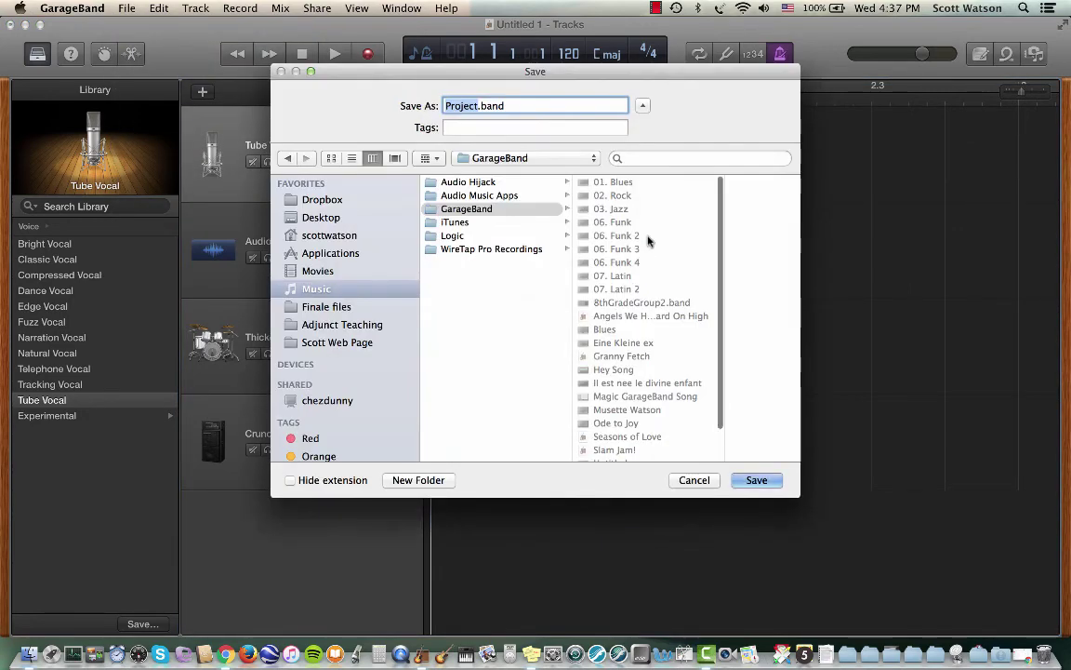
text(BodyPercussi)
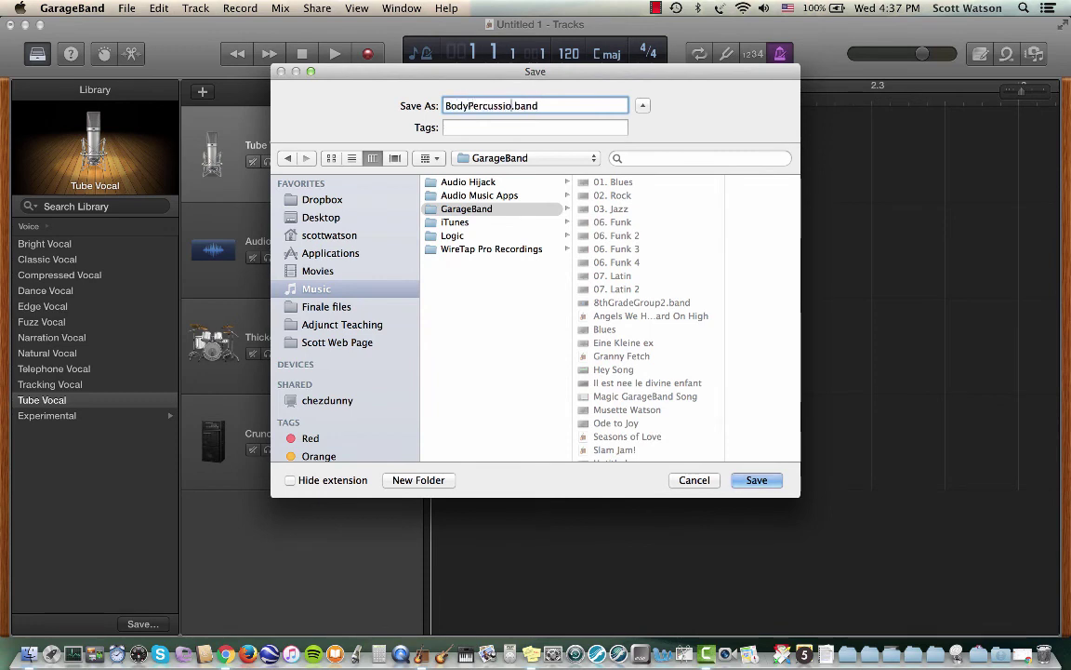
text(onWorkspace)
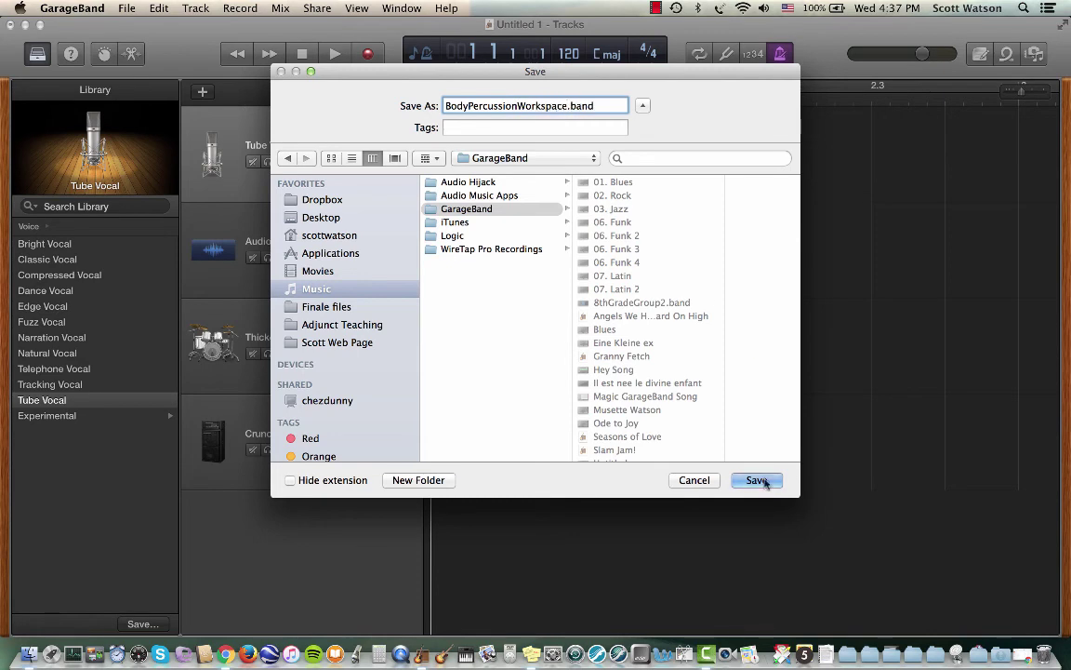
click(321, 218)
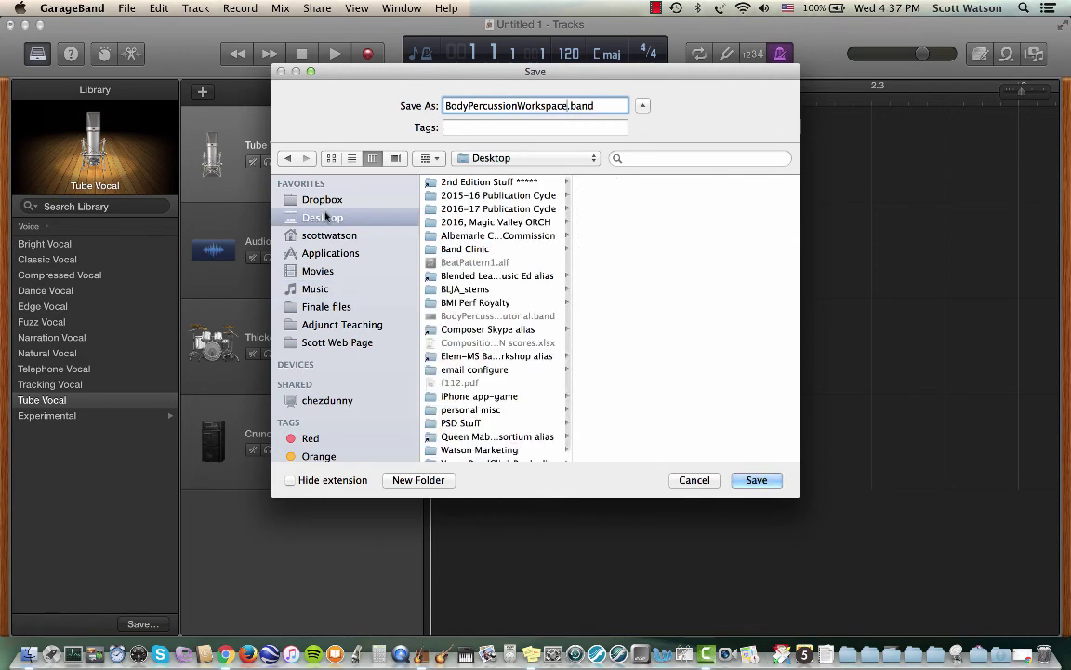
click(755, 479)
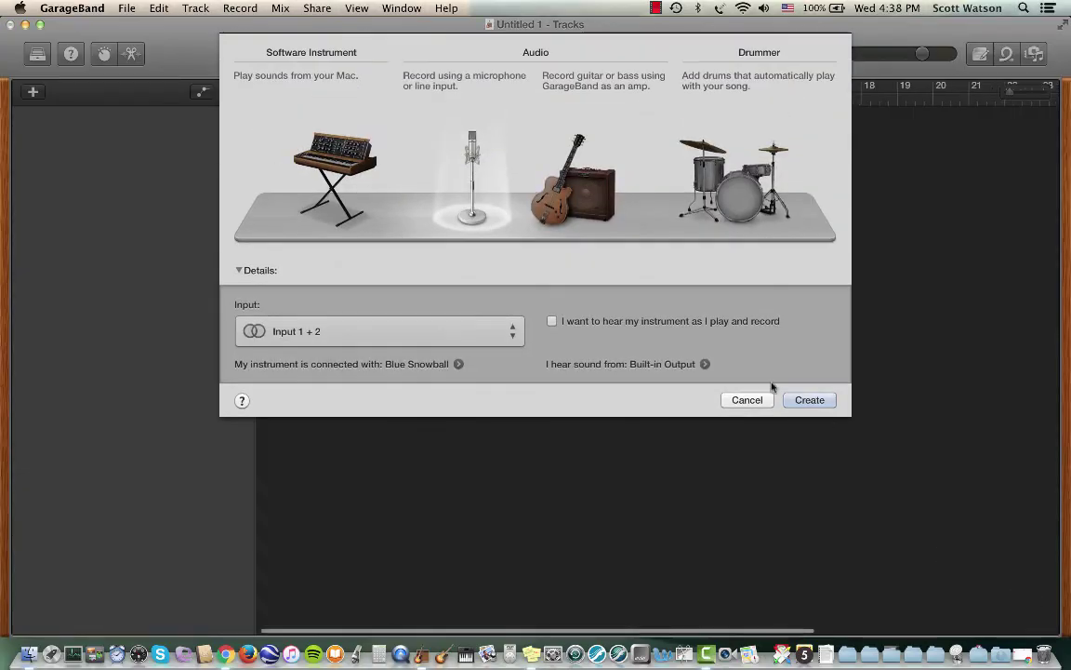
Step: Create a microphone audio track in the new project and import BeatPattern1.aif from the desktop below it at bar 1
key(Return)
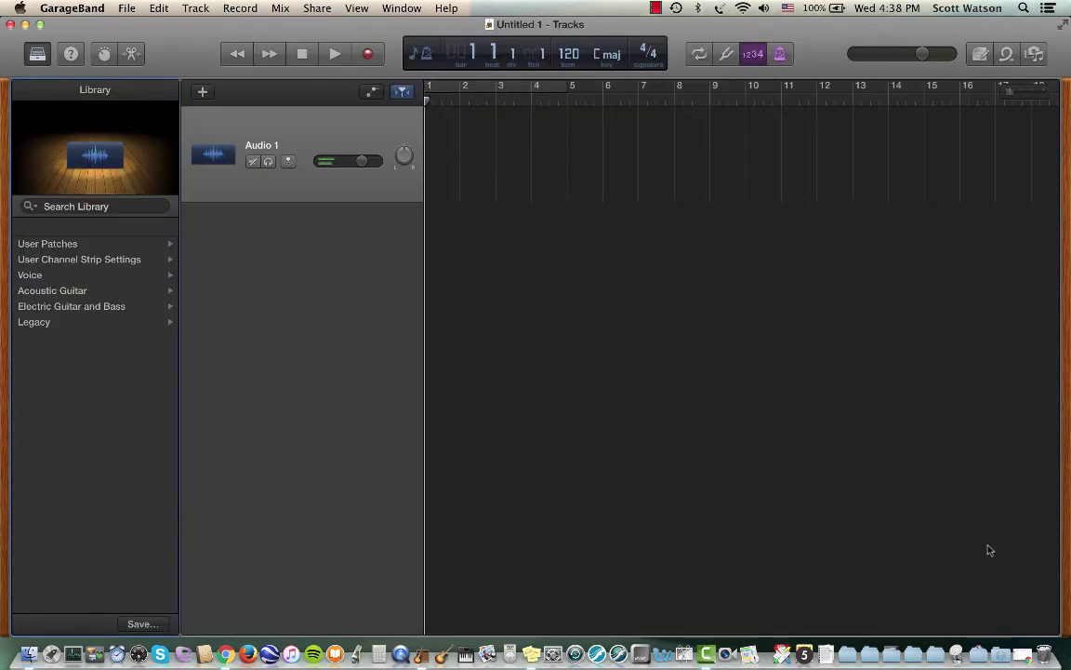
drag(1065, 629, 849, 576)
drag(1012, 310, 431, 245)
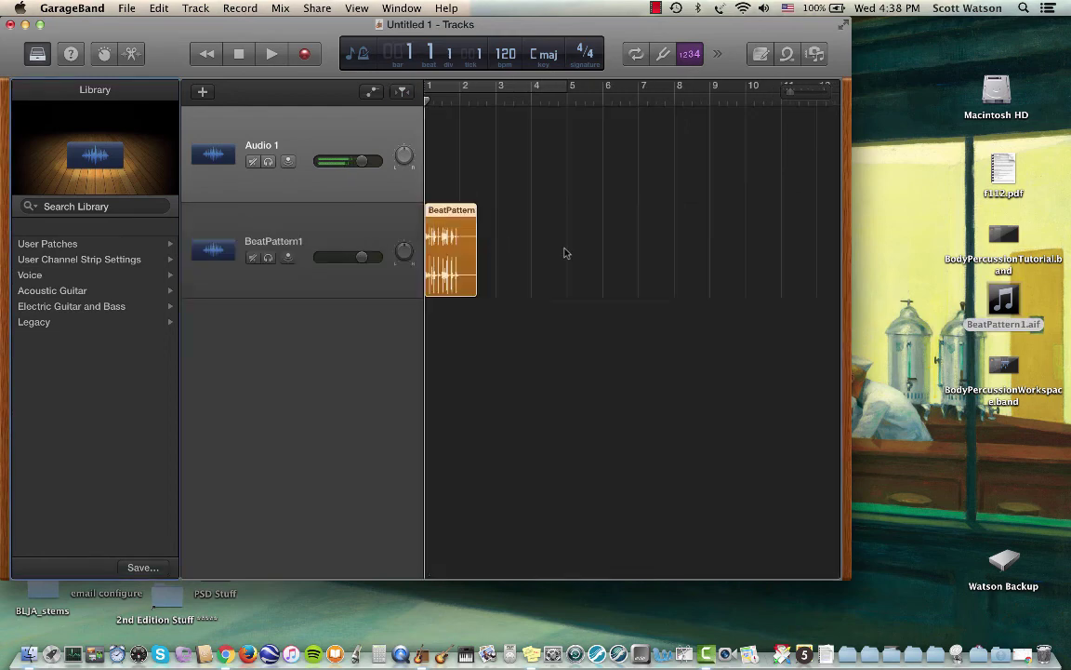
Step: Play the imported BeatPattern1 region from the start
key(space)
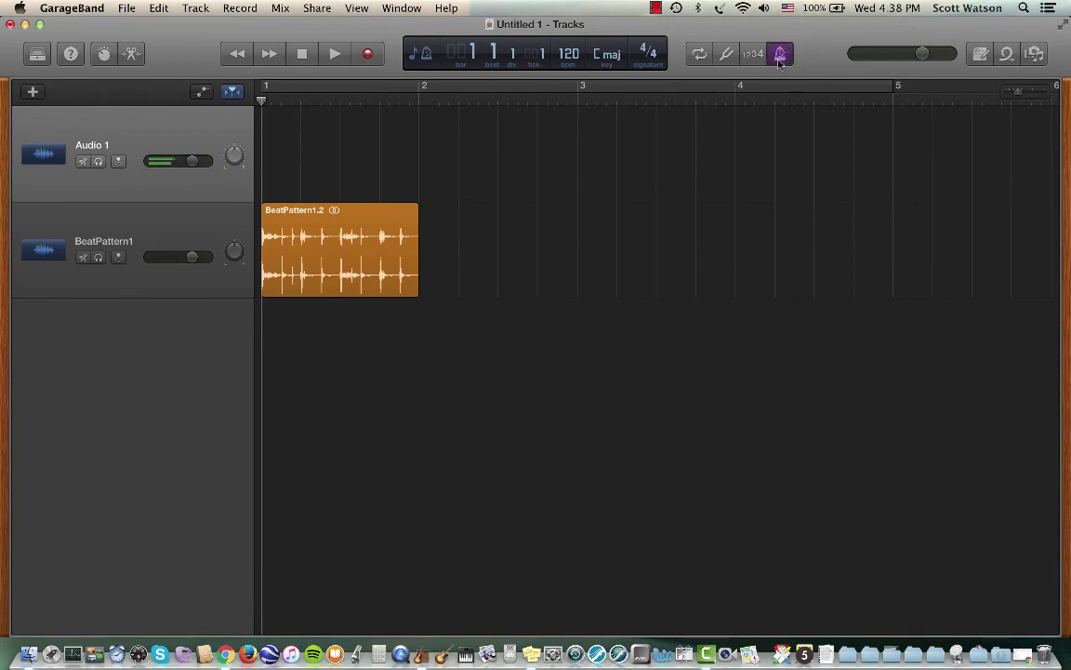
key(space)
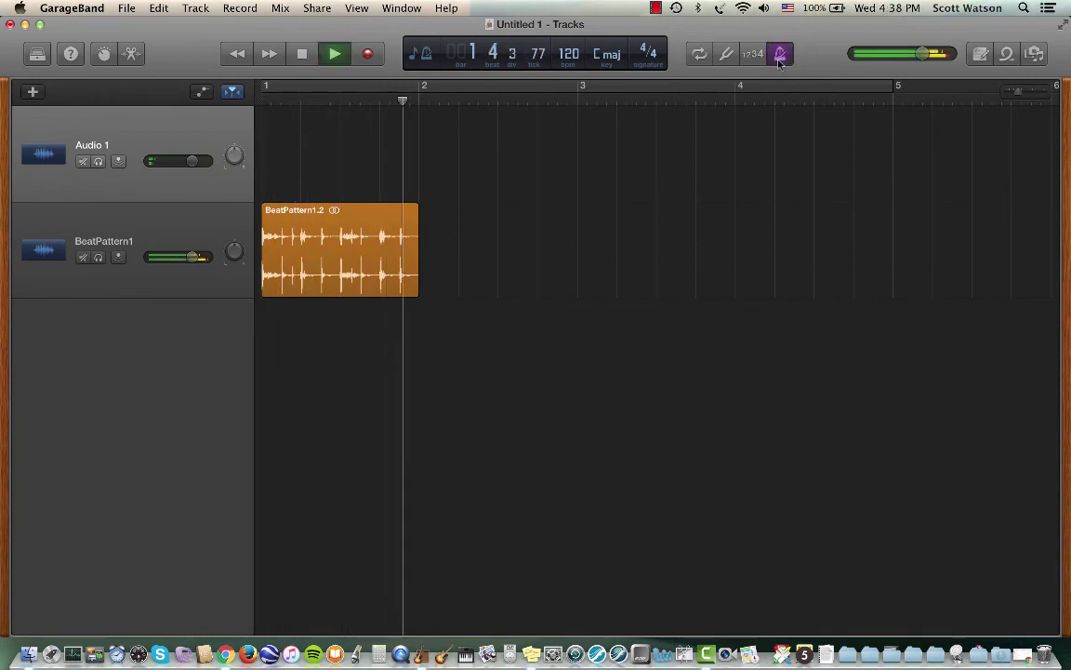
key(space)
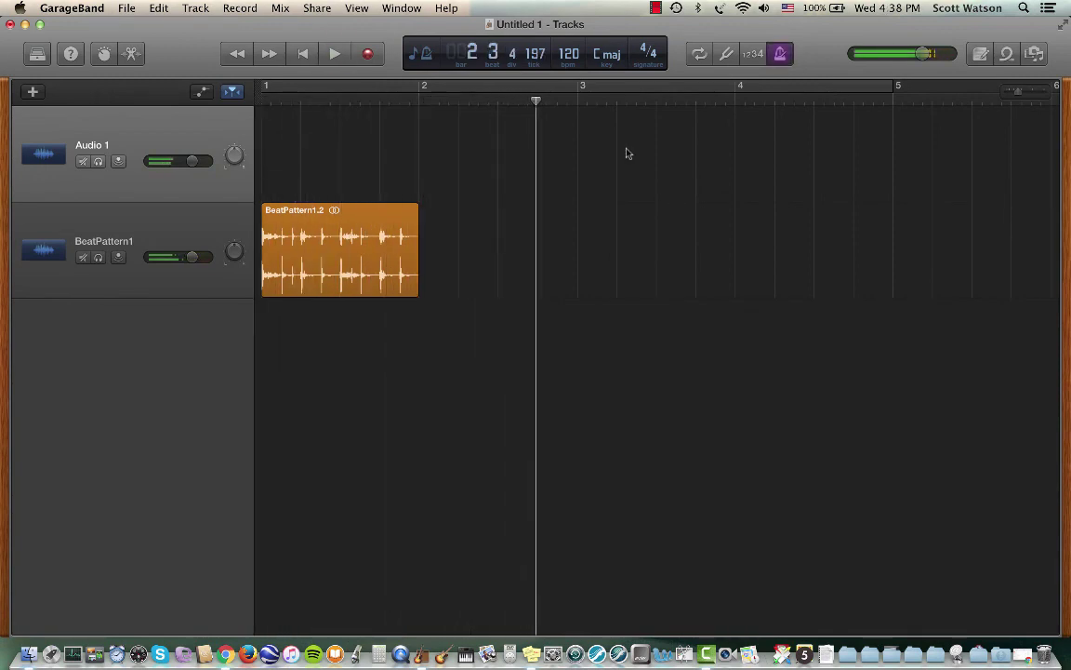
Step: Loop the one-bar BeatPattern1 region up to the start of bar 5 and play it from the start
drag(324, 232, 281, 207)
drag(422, 211, 895, 211)
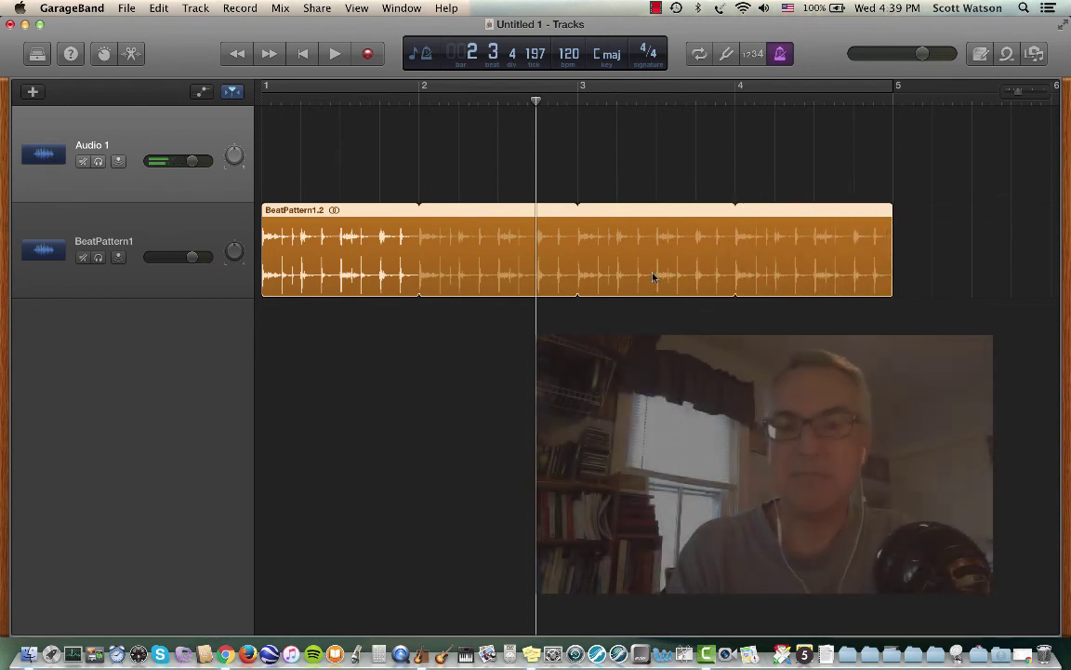
key(Return)
key(space)
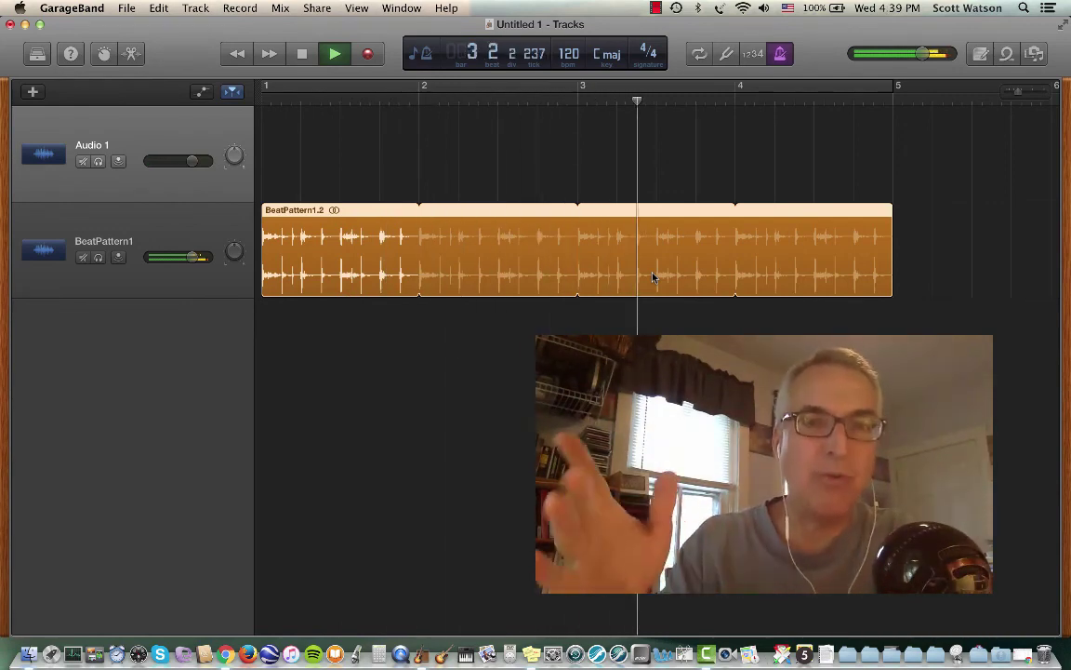
scroll(653, 278, right, 1)
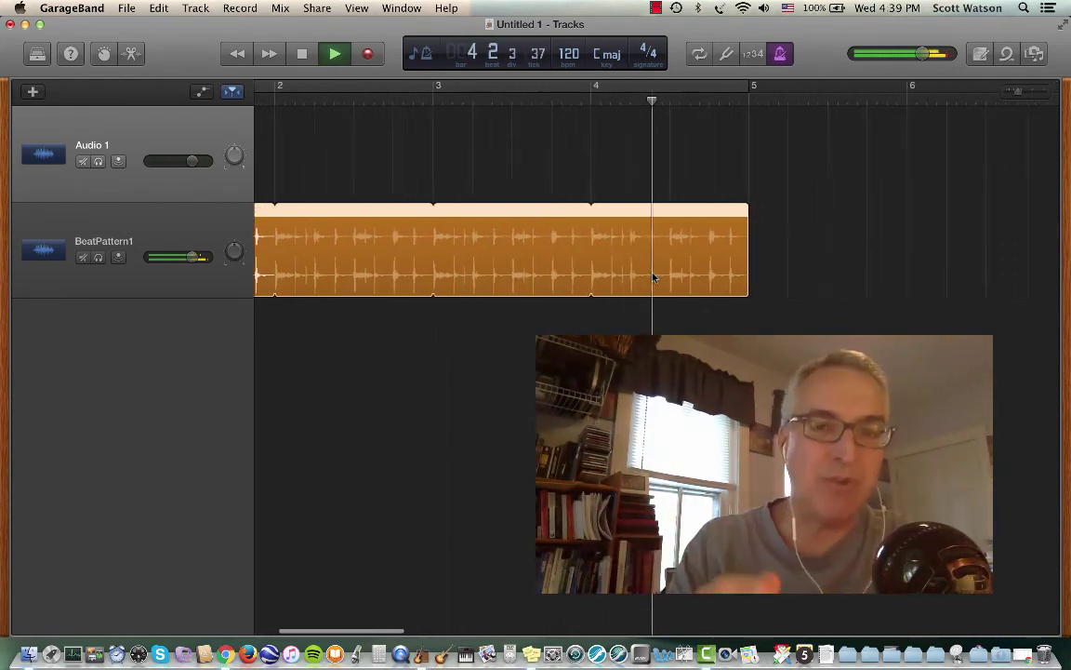
key(space)
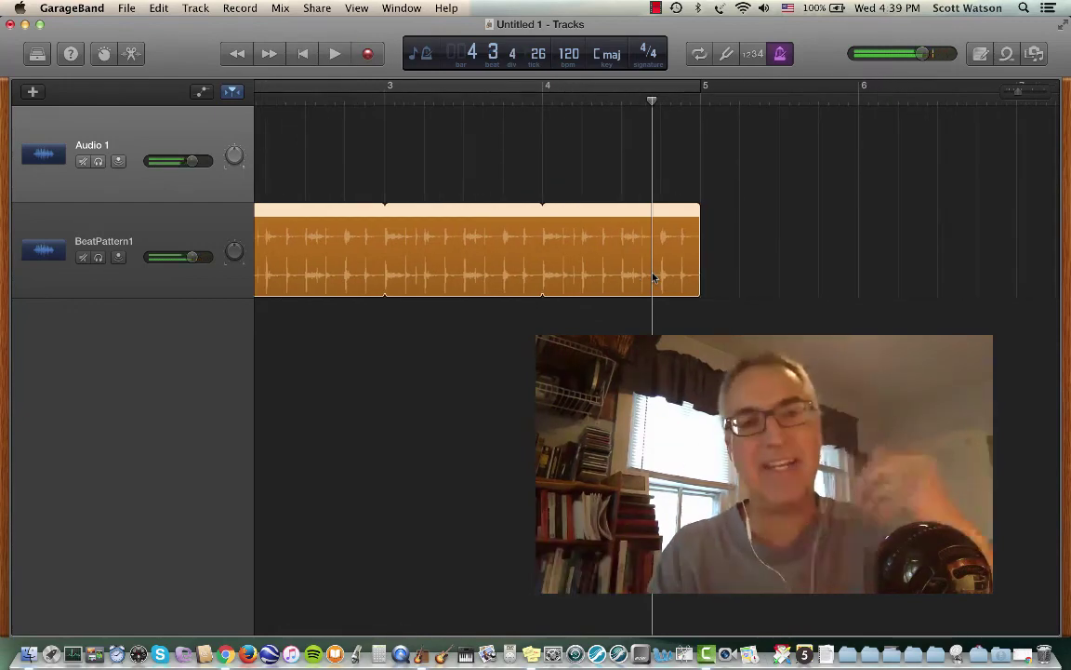